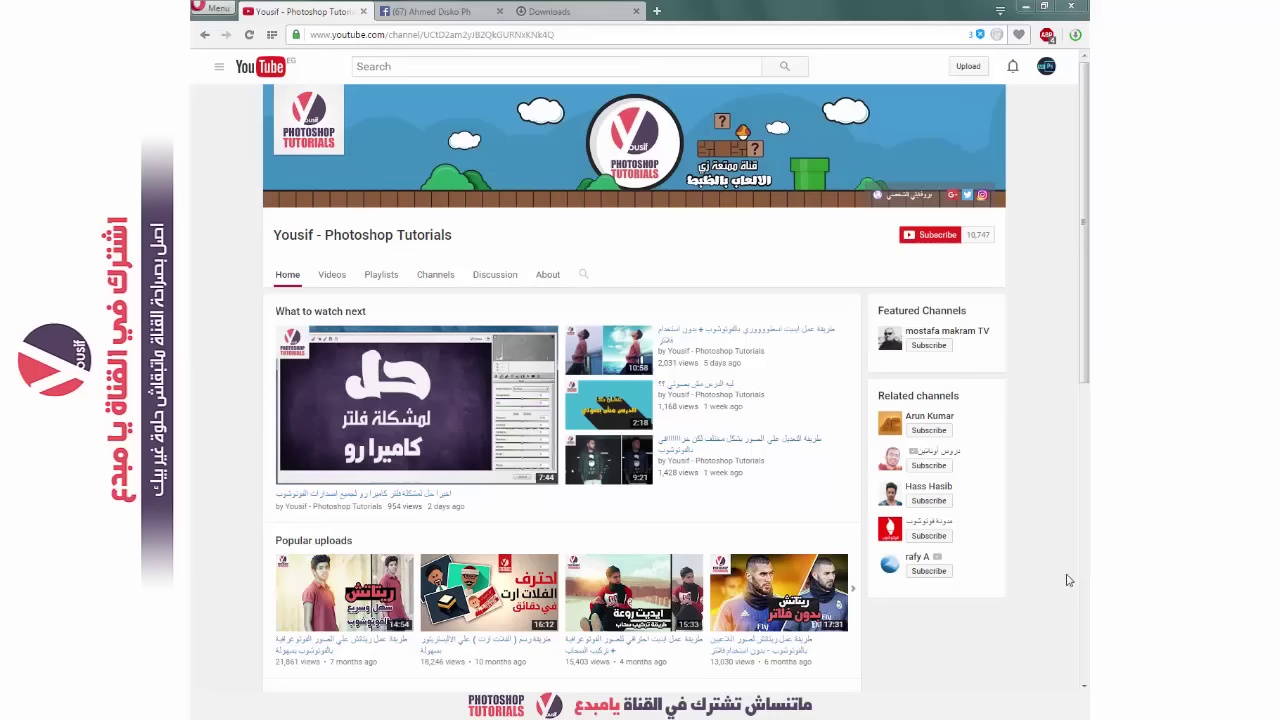
Subscribe to the Photoshop tutorials YouTube channel and choose 'Send me all notifications for this channel'
left_click(421, 12)
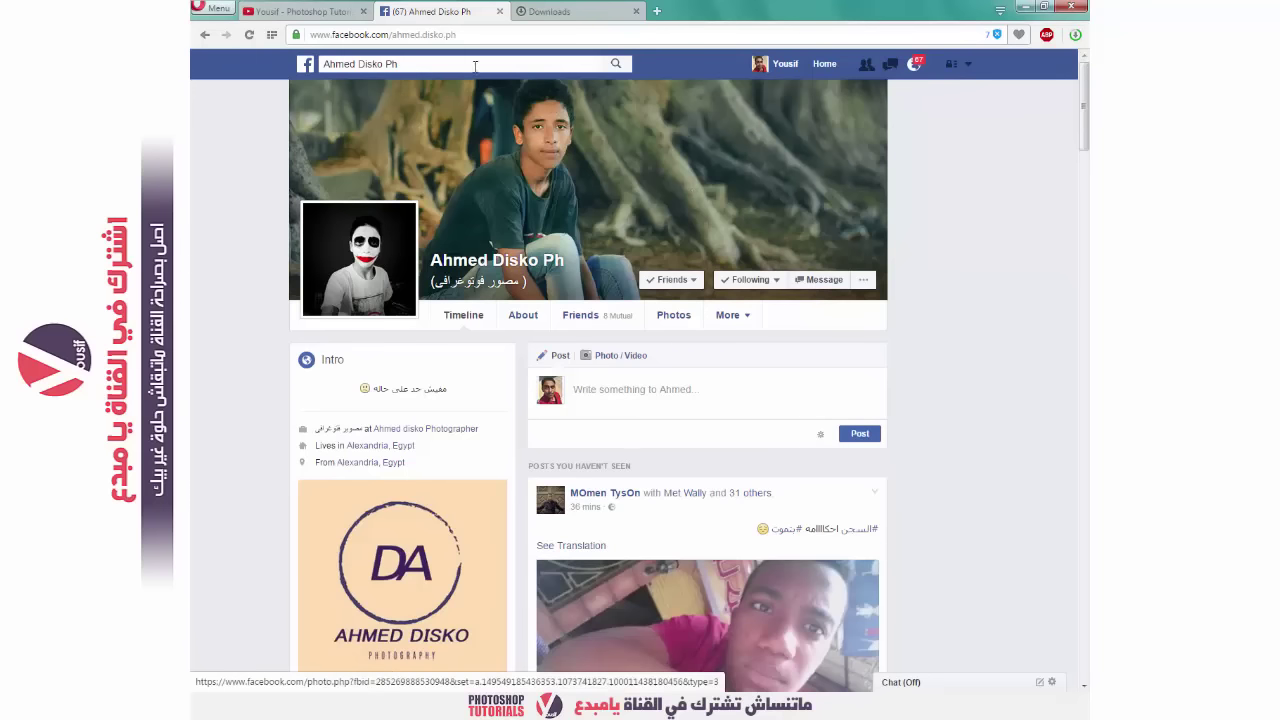
left_click(325, 14)
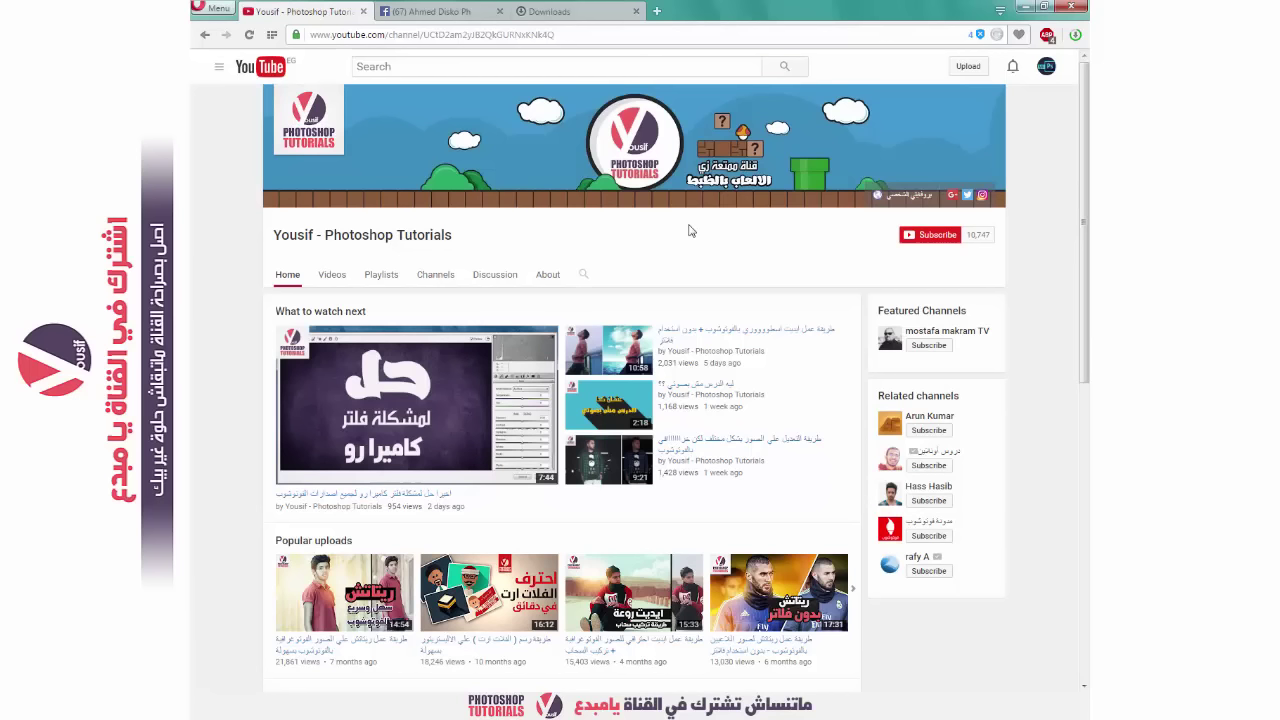
left_click(921, 236)
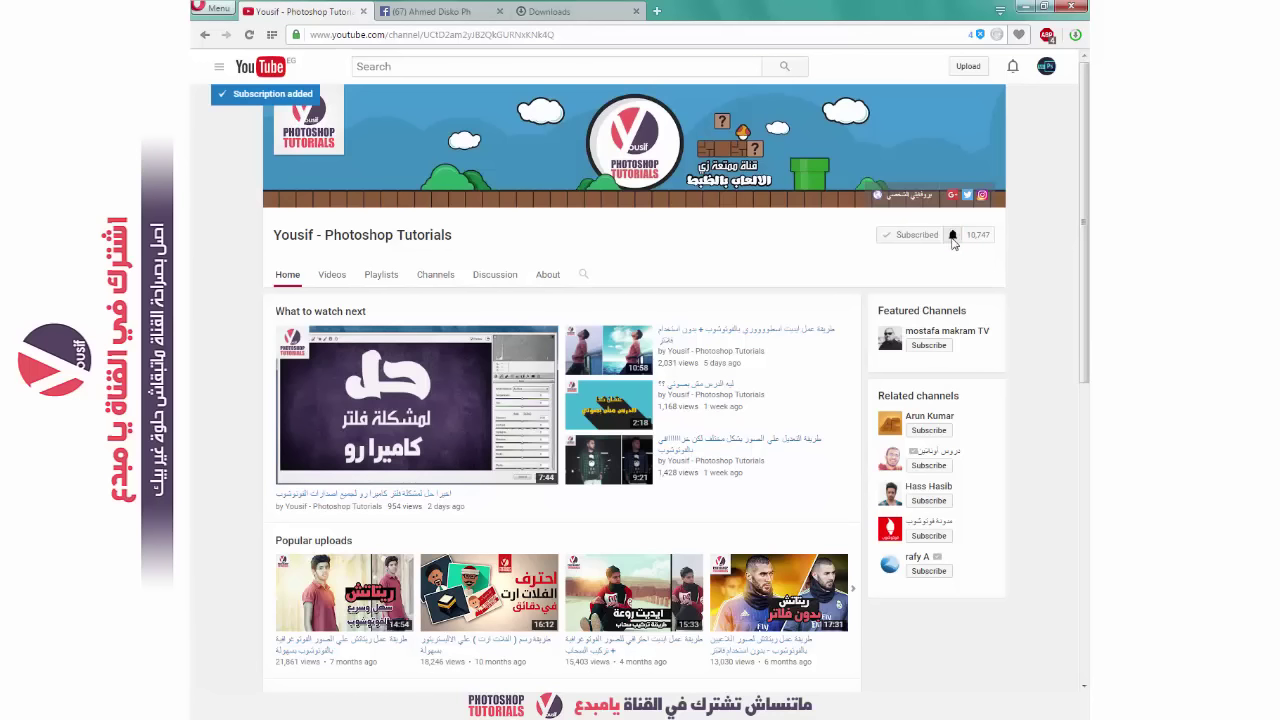
left_click(953, 238)
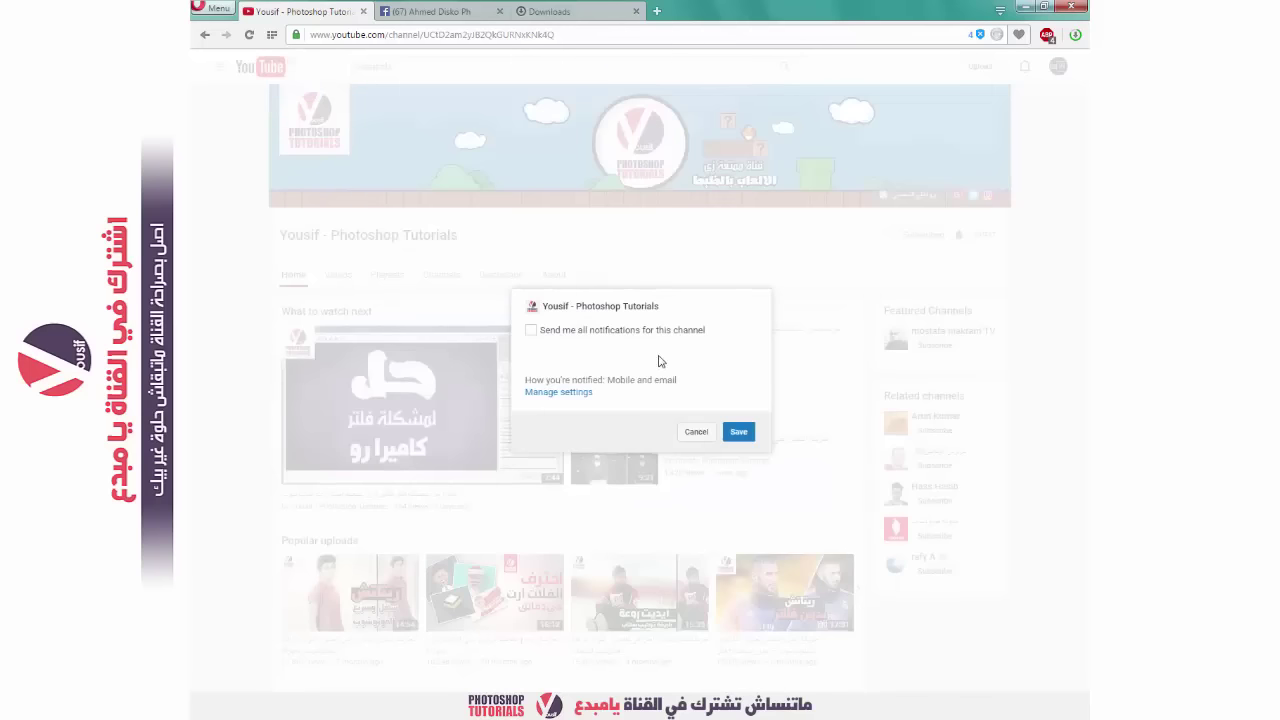
left_click(653, 339)
Save the notification preference, then toggle Layer 3's golden edit off and back on
left_click(738, 432)
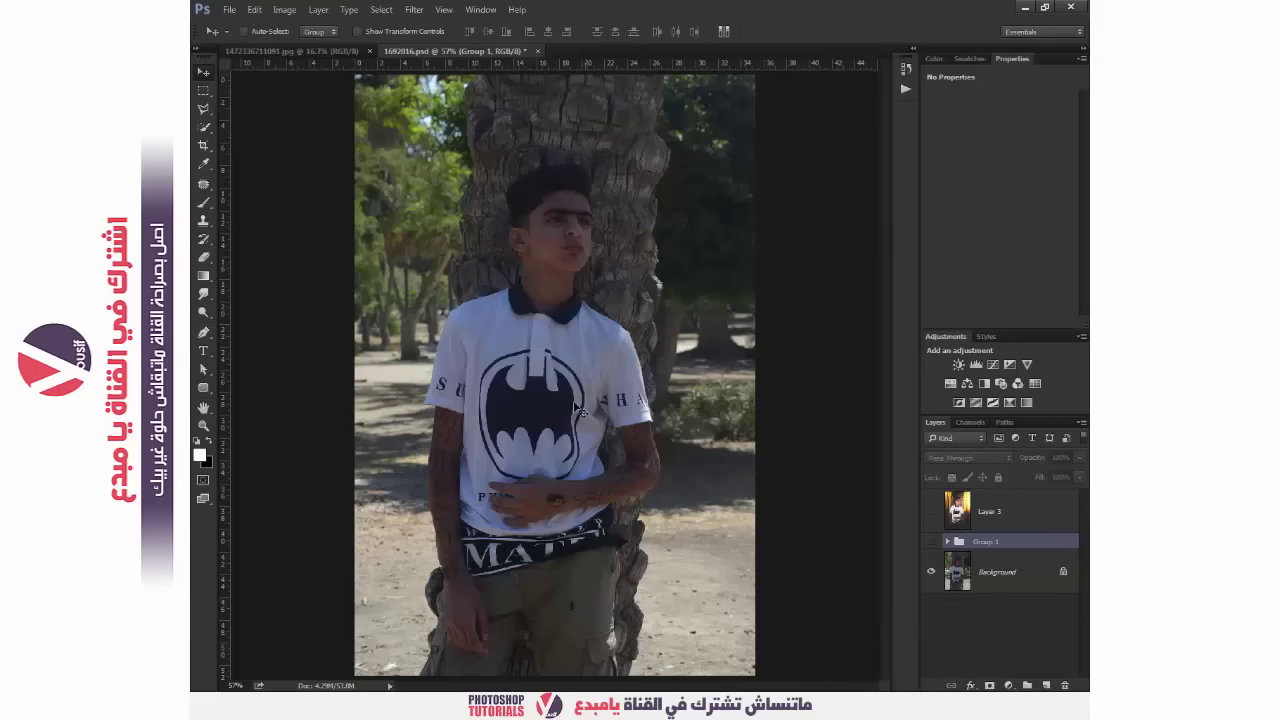
left_click(932, 508)
left_click(932, 508)
left_click(932, 508)
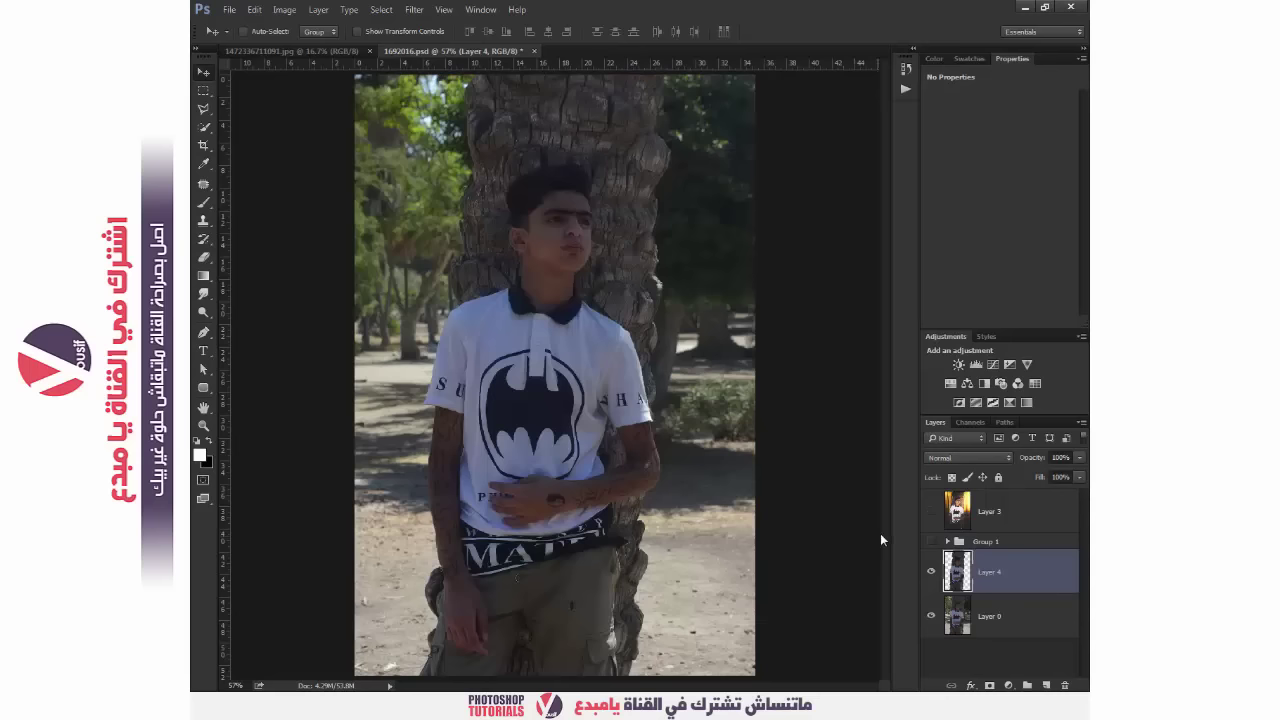
Toggle the Layer 0 background off and back on to view the cut-out subject
left_click(931, 612)
left_click(931, 613)
left_click(930, 613)
left_click(284, 9)
mouse_move(470, 71)
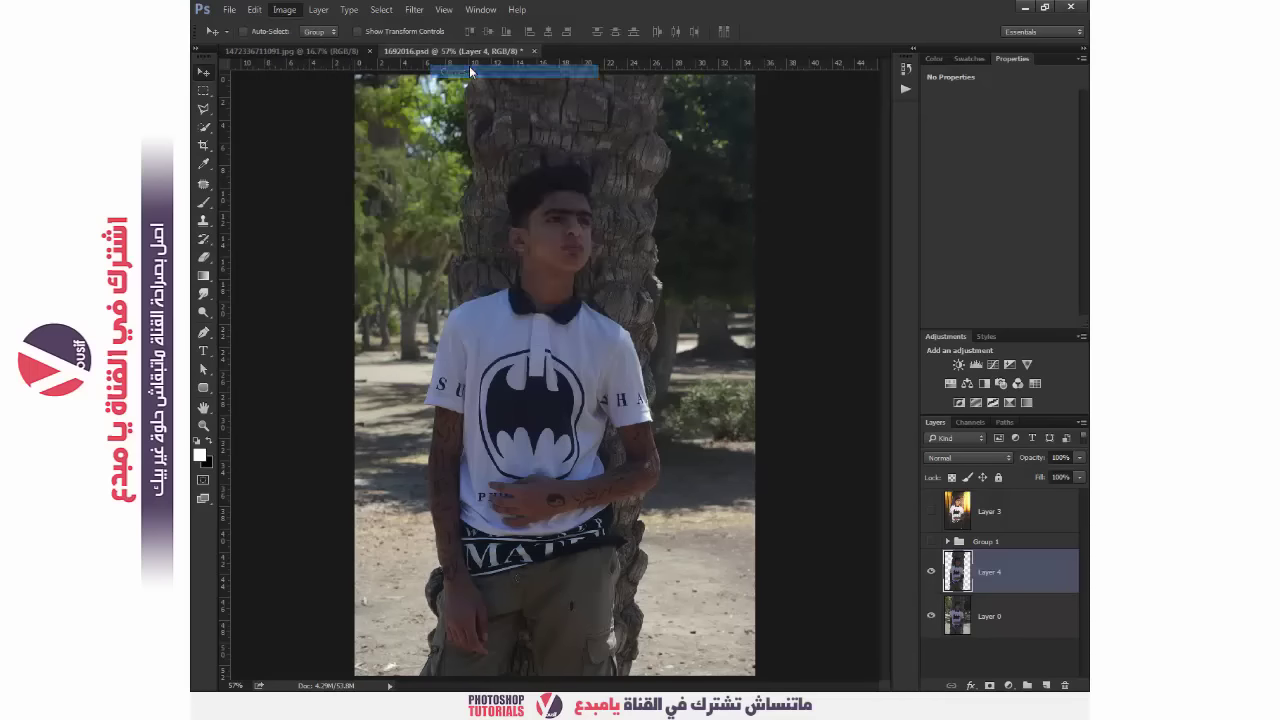
Apply Curves to Layer 4, lifting the midpoint to about 128→198 and a lower point to 61→103
key("i")
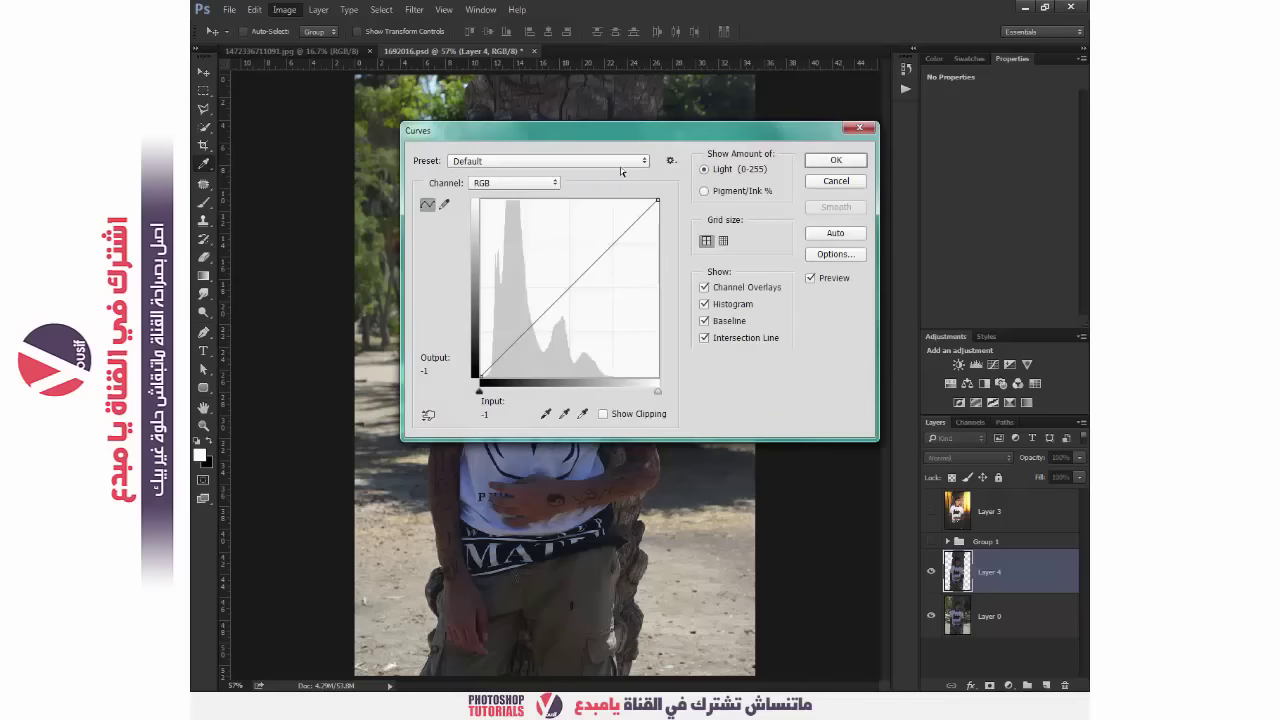
left_click_drag(600, 130, 840, 316)
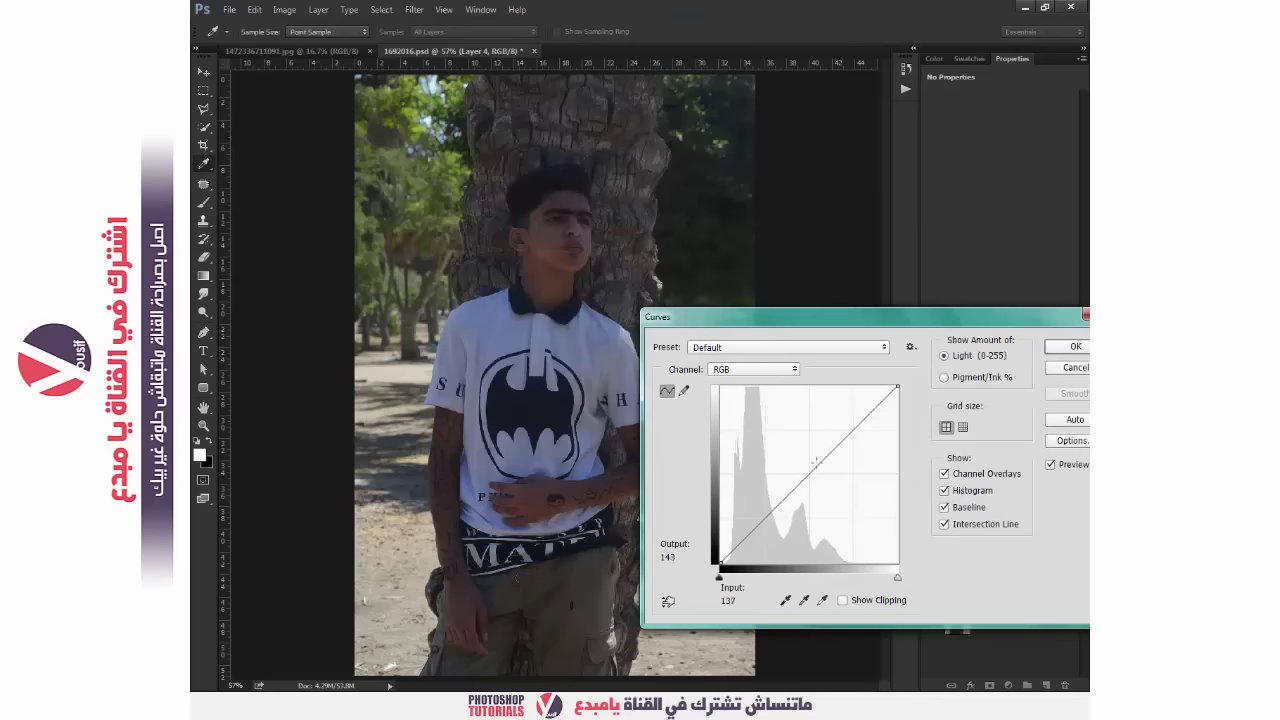
left_click_drag(797, 486, 809, 425)
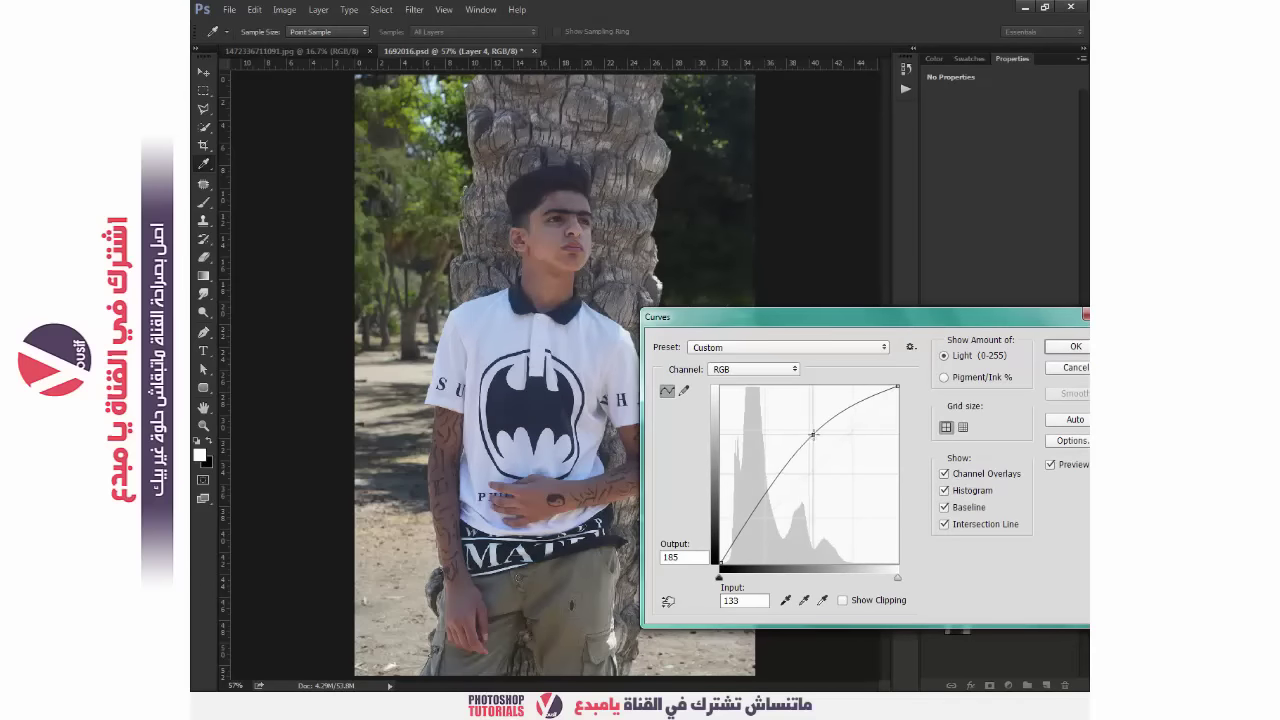
left_click(764, 486)
left_click_drag(764, 486, 761, 491)
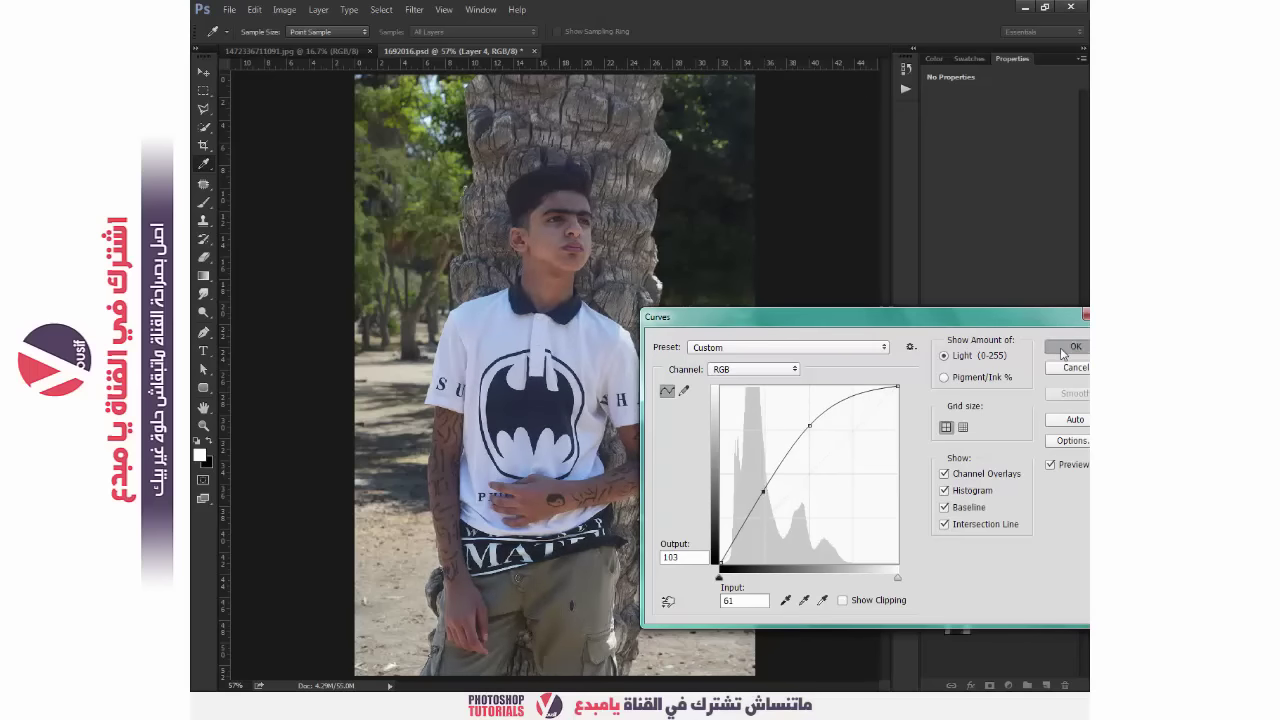
left_click(1063, 349)
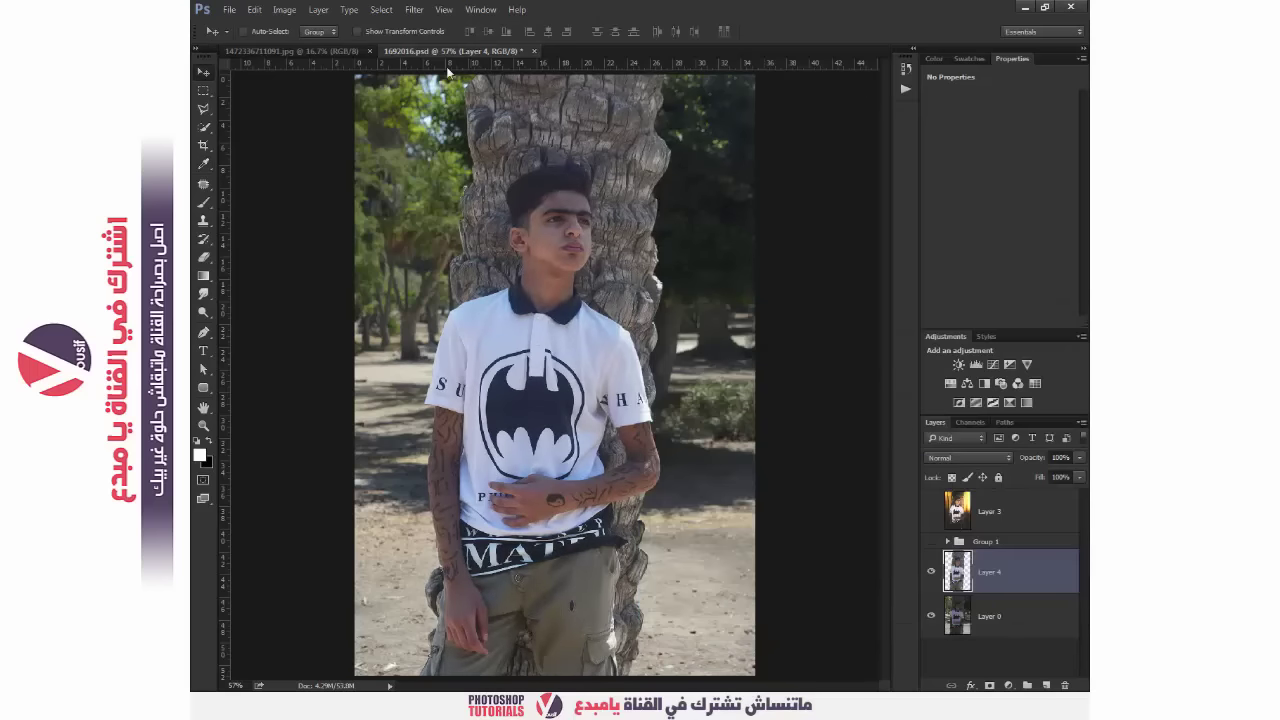
Apply a Shadows/Highlights adjustment to Layer 4 with Highlights Amount at 20%
left_click(297, 9)
mouse_move(303, 45)
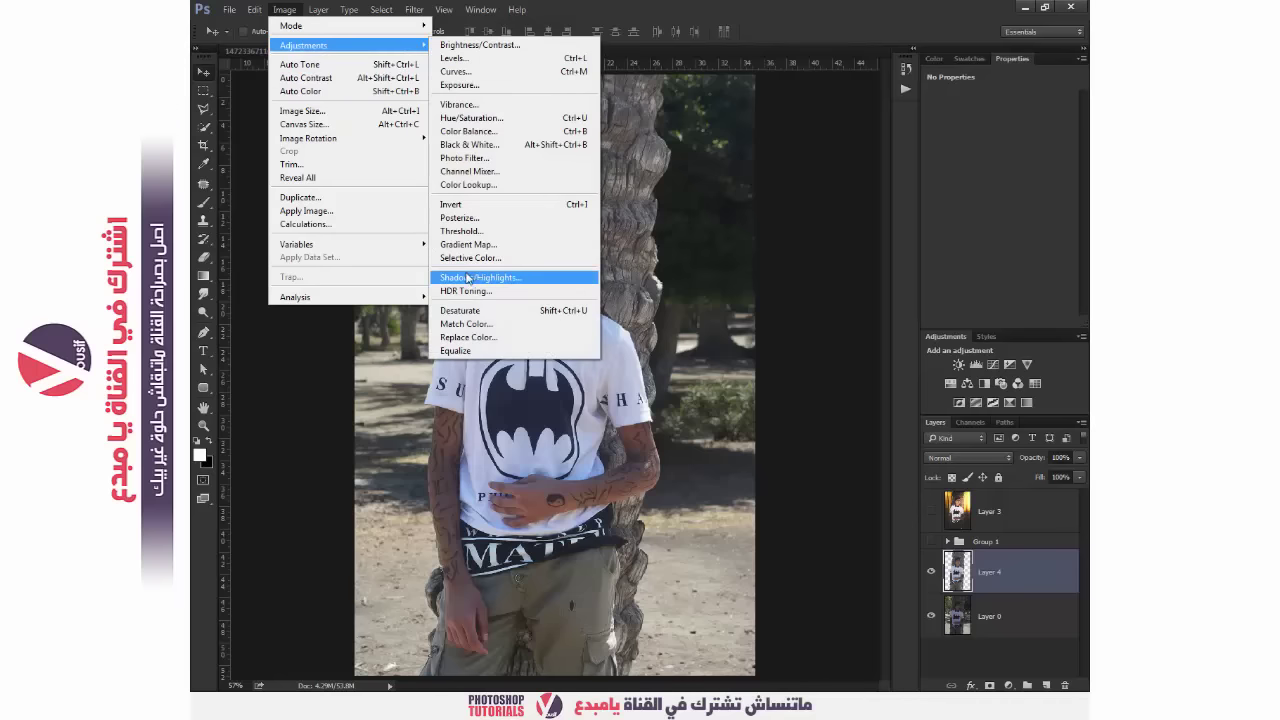
left_click(524, 278)
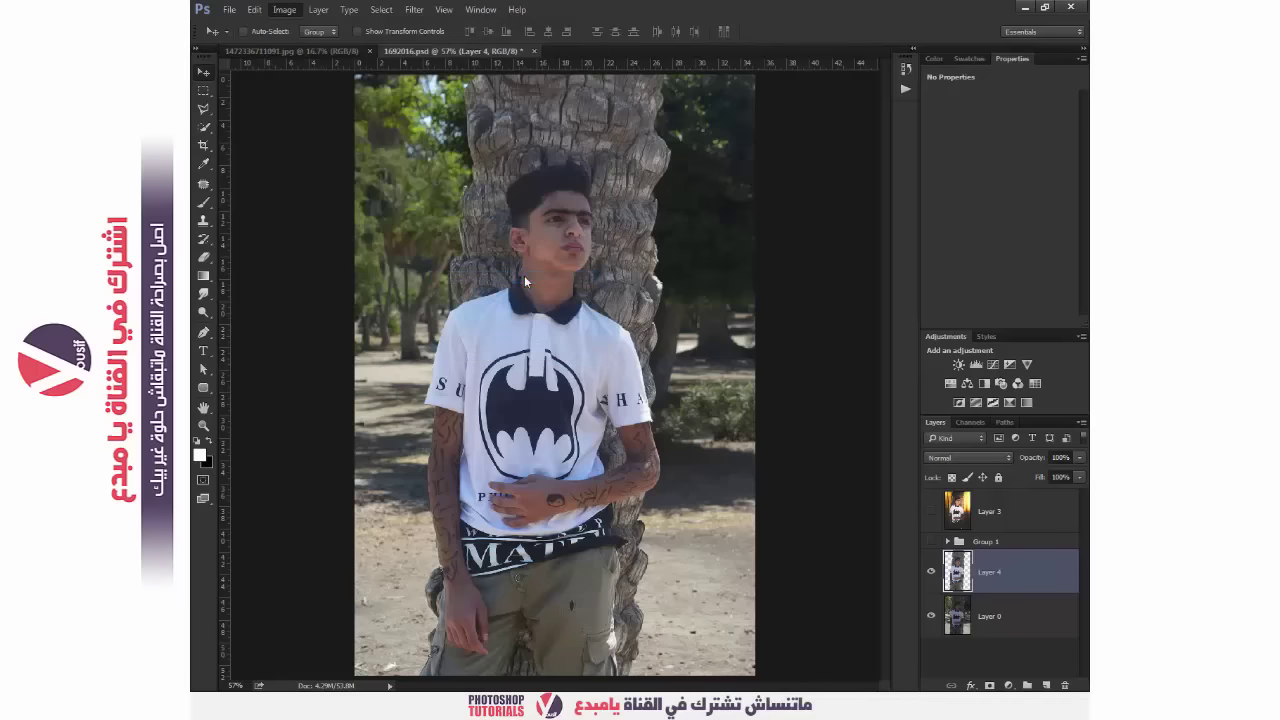
left_click_drag(625, 193, 727, 465)
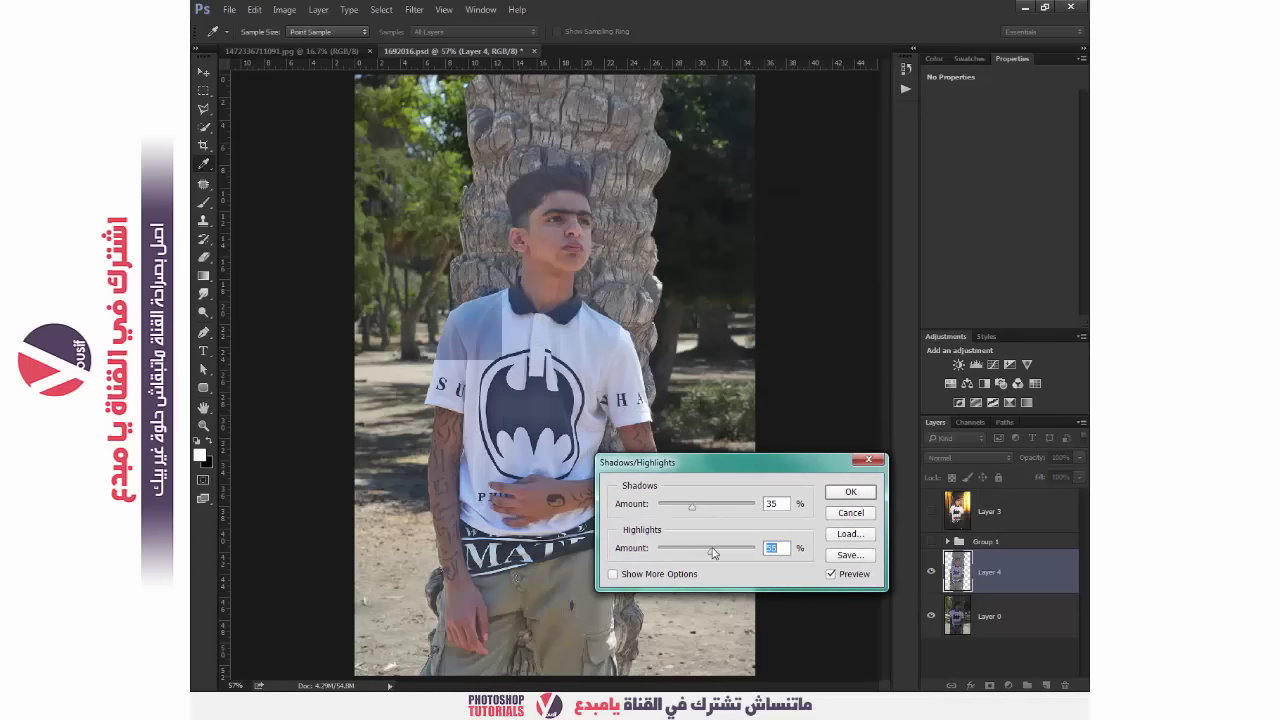
mouse_move(713, 552)
left_mouse_down()
mouse_move(679, 547)
mouse_move(665, 504)
left_mouse_up()
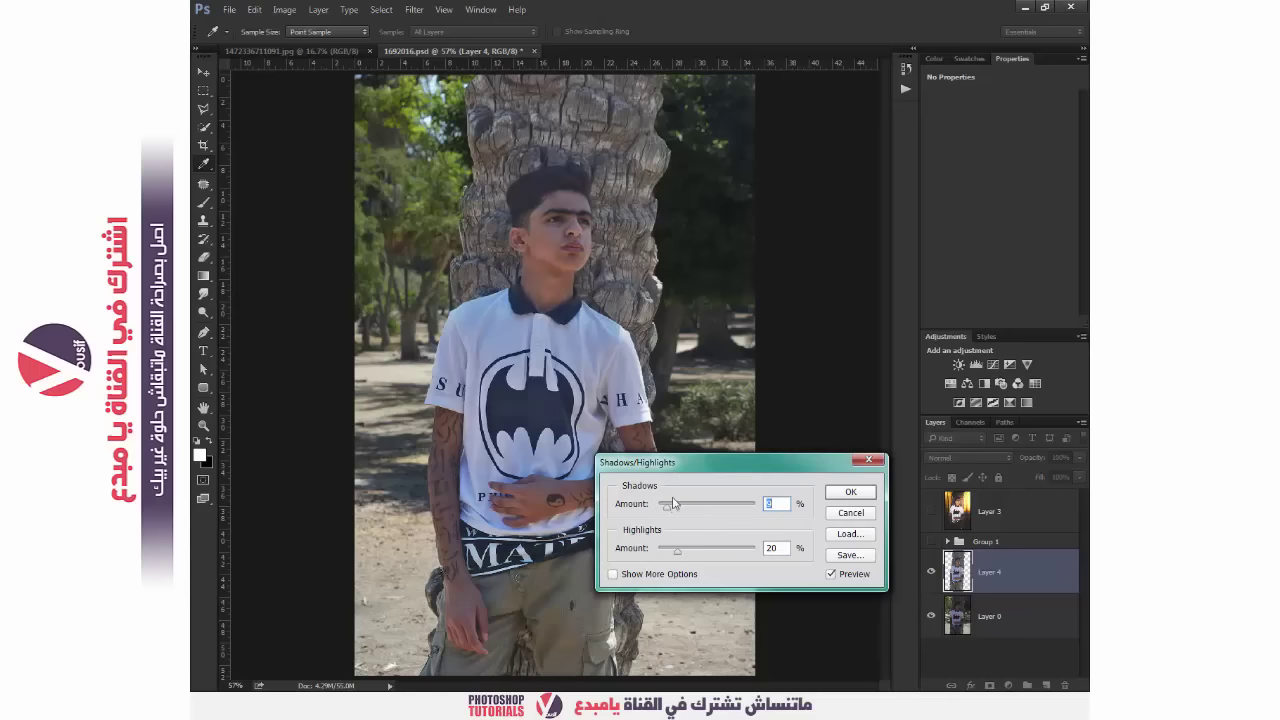
left_click(850, 494)
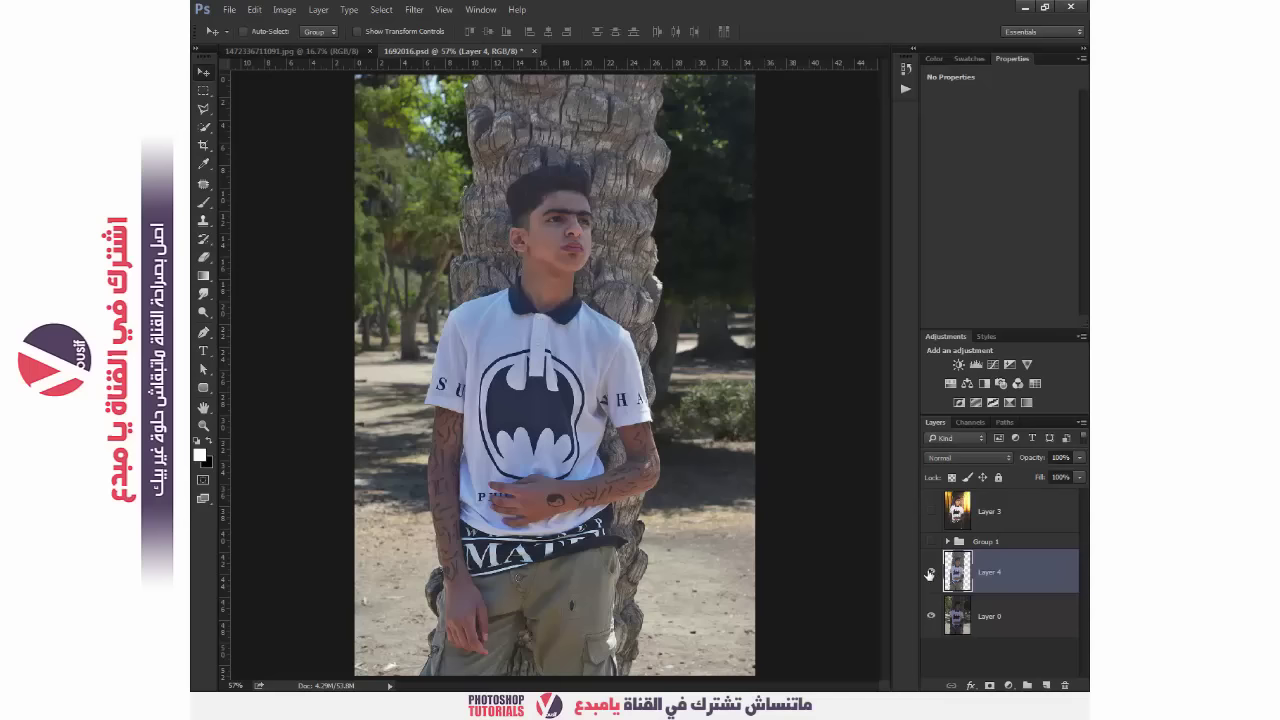
Toggle Layer 4's visibility off and on to compare before and after
left_click(930, 573)
left_click(930, 573)
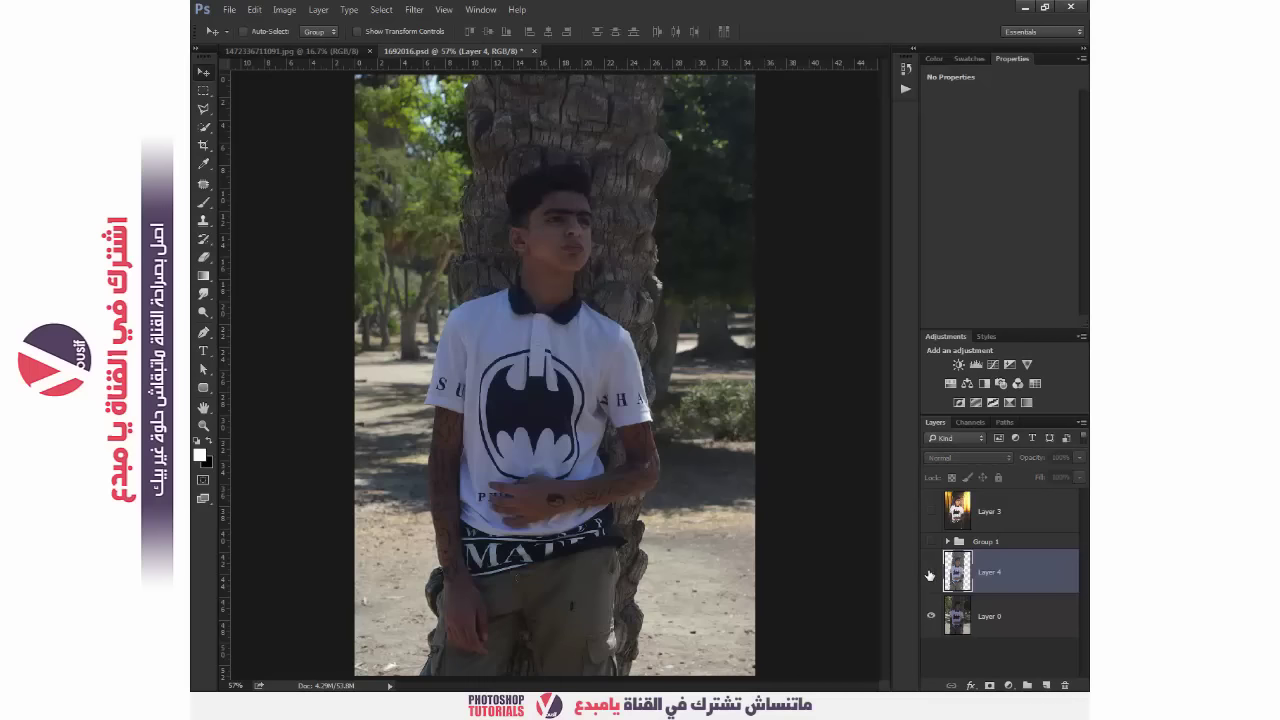
left_click(930, 573)
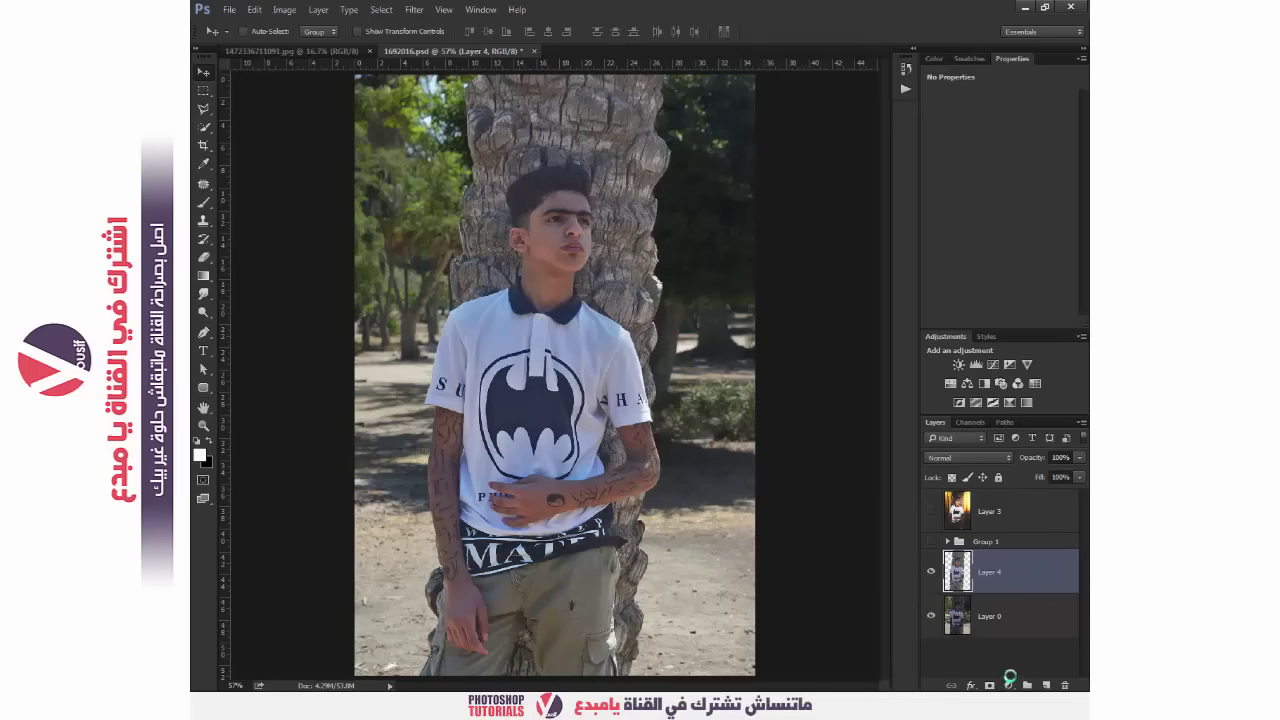
Add a Selective Color adjustment layer
left_click(1010, 682)
left_click(1008, 685)
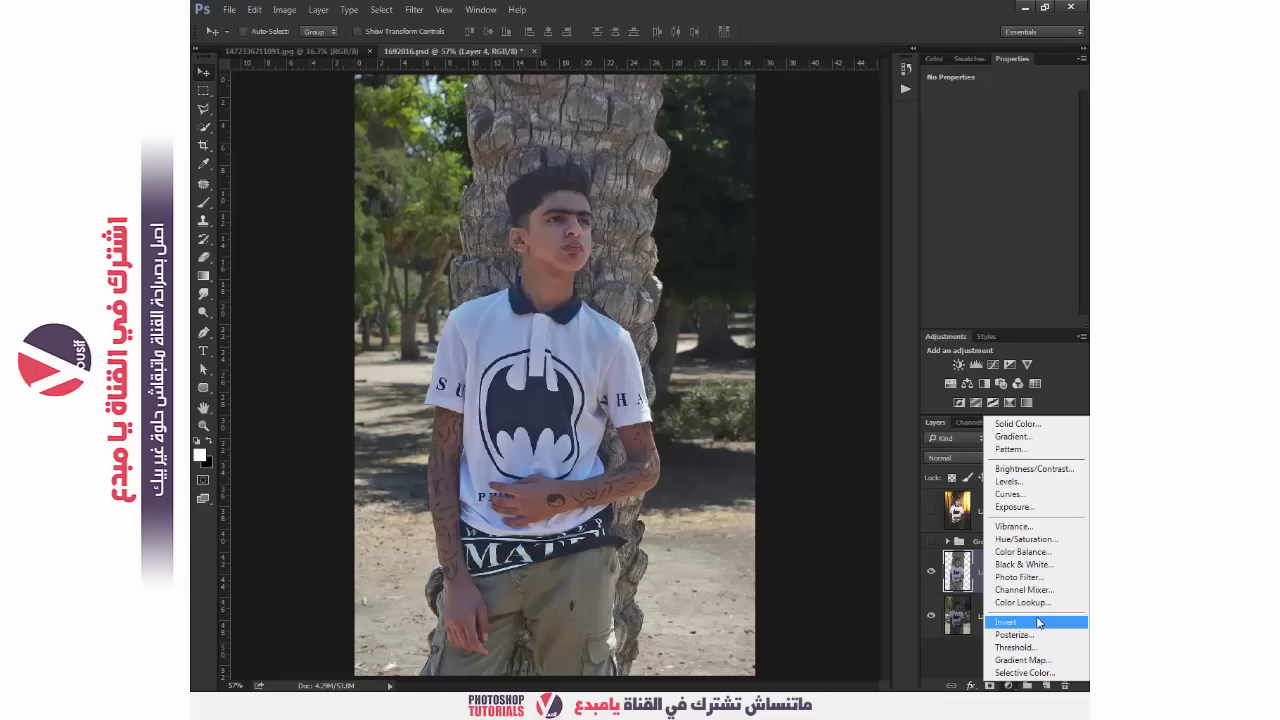
left_click(1042, 673)
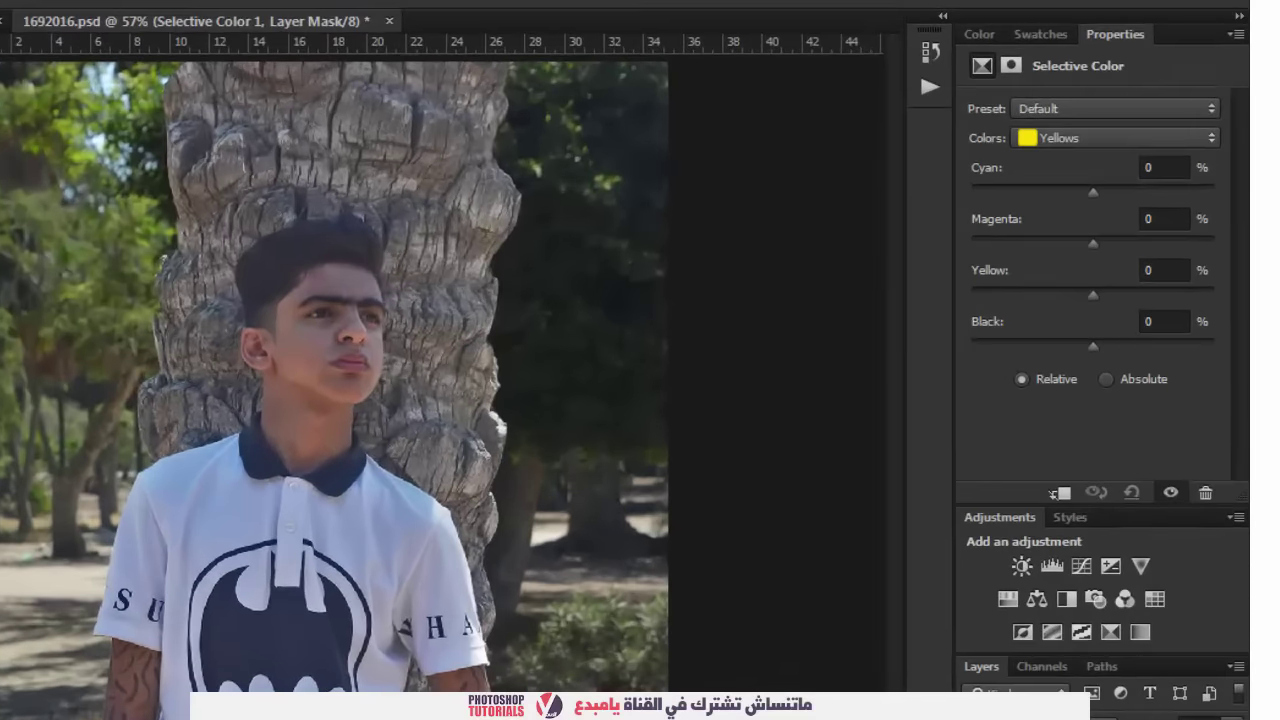
In the Yellows range, set Cyan to -81, lower Magenta and raise Yellow
mouse_move(1132, 186)
left_mouse_down()
mouse_move(1245, 200)
mouse_move(905, 204)
left_mouse_up()
left_click(994, 190)
left_click_drag(1000, 222, 972, 230)
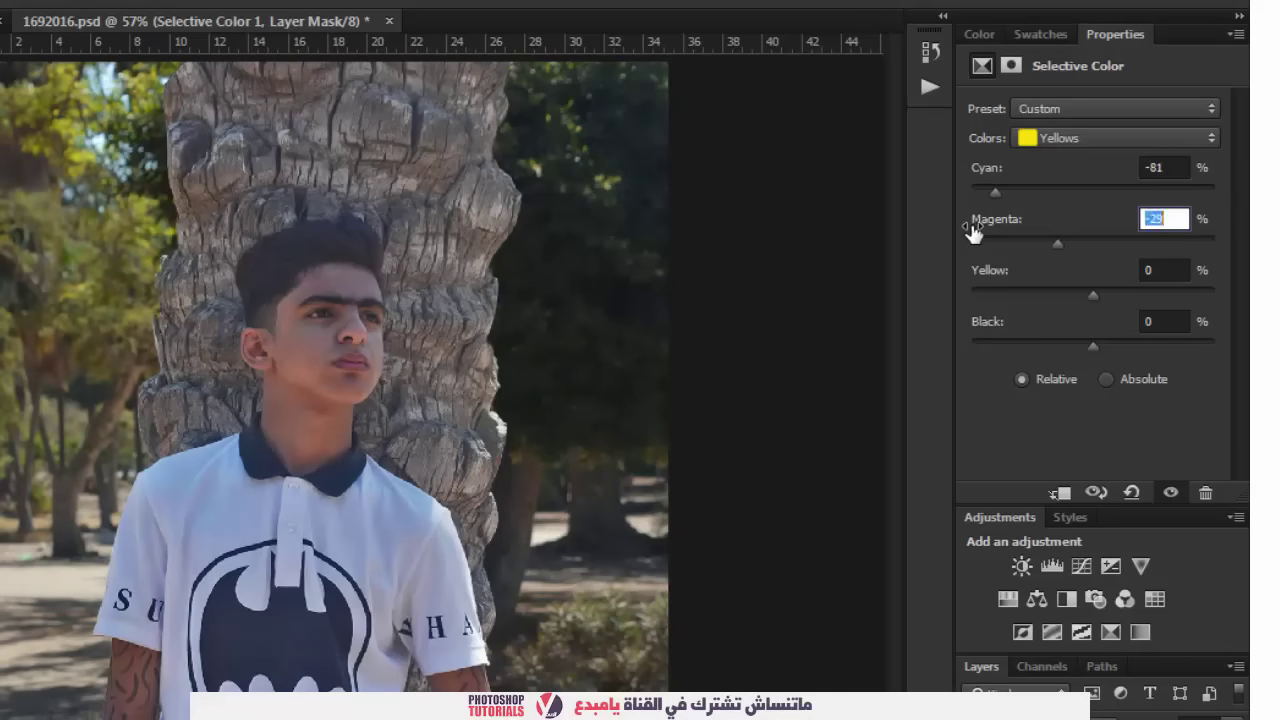
mouse_move(1005, 271)
left_mouse_down()
mouse_move(1097, 272)
mouse_move(923, 271)
mouse_move(1067, 280)
left_mouse_up()
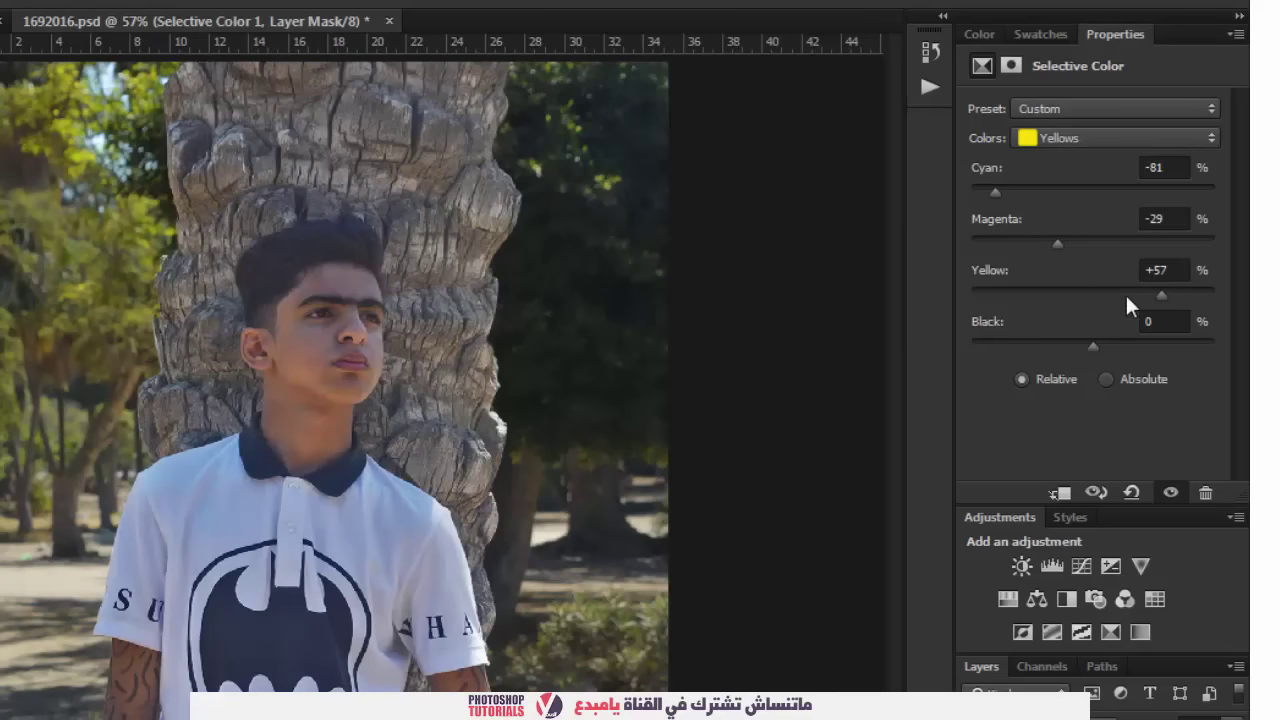
left_click(1181, 268)
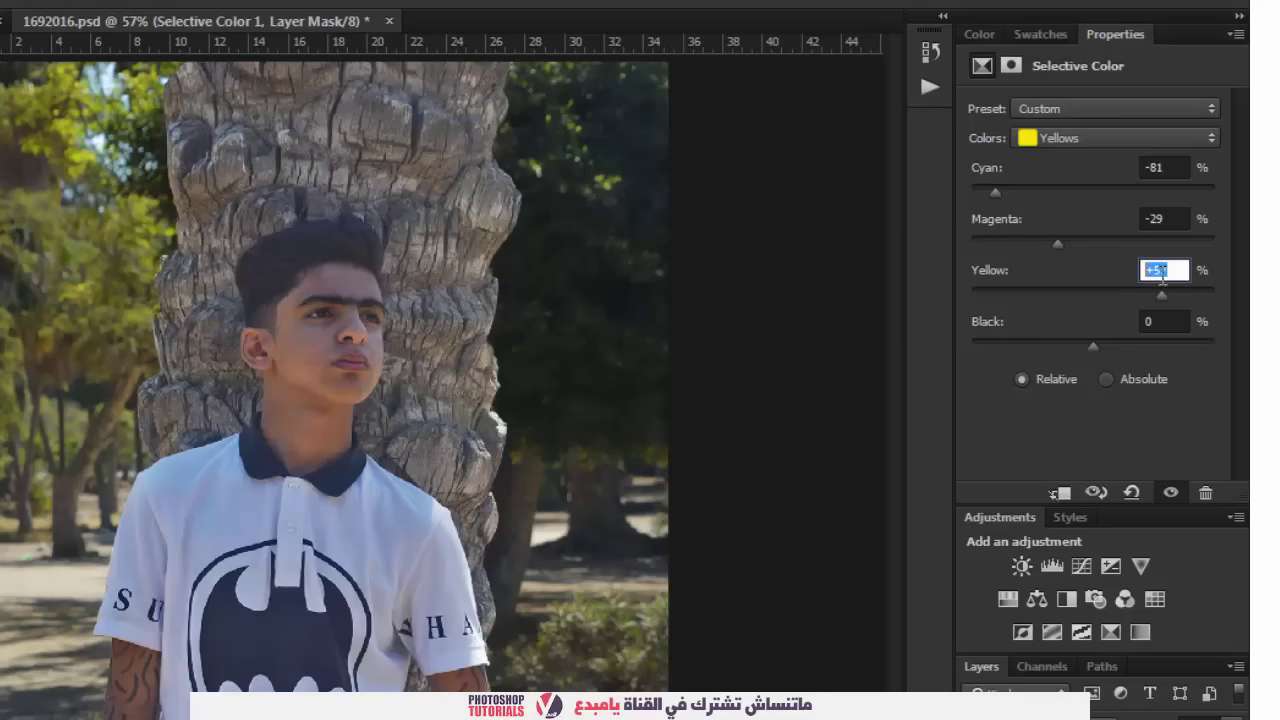
left_click(1165, 218)
left_click(1166, 167)
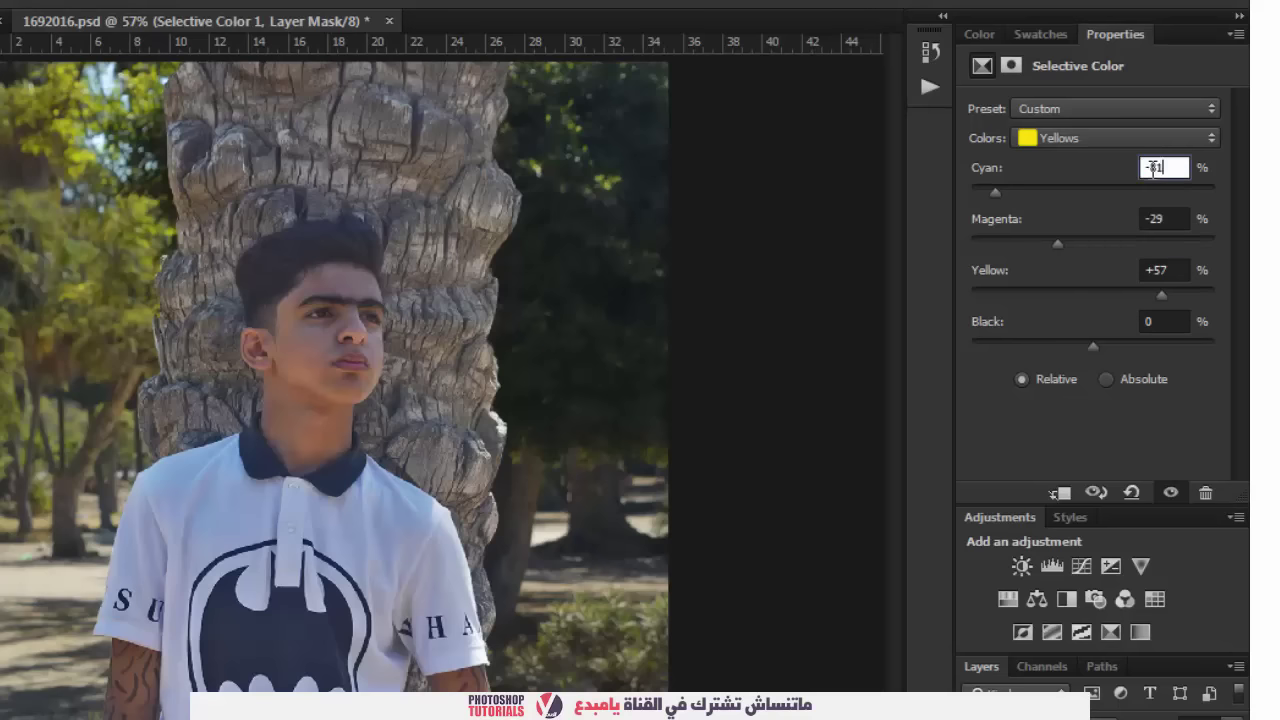
In the Cyans range, set Cyan to about +72 and raise Yellow
left_click(1136, 141)
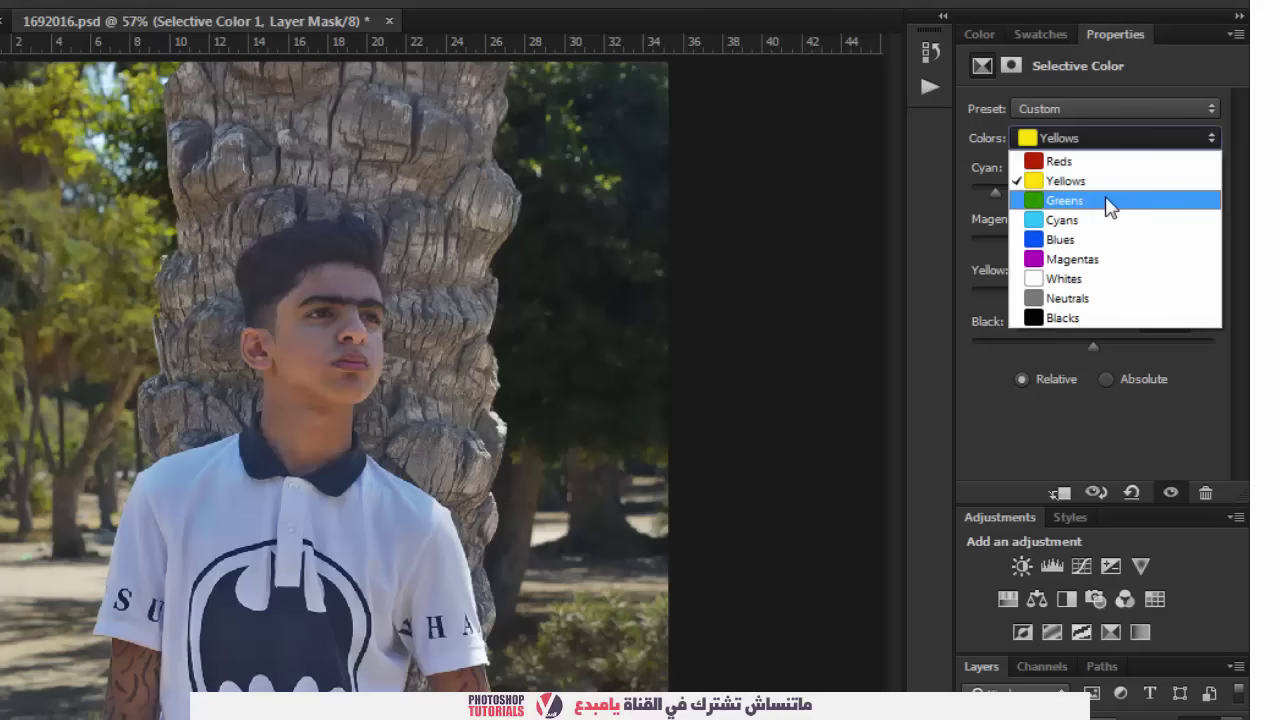
left_click(1062, 219)
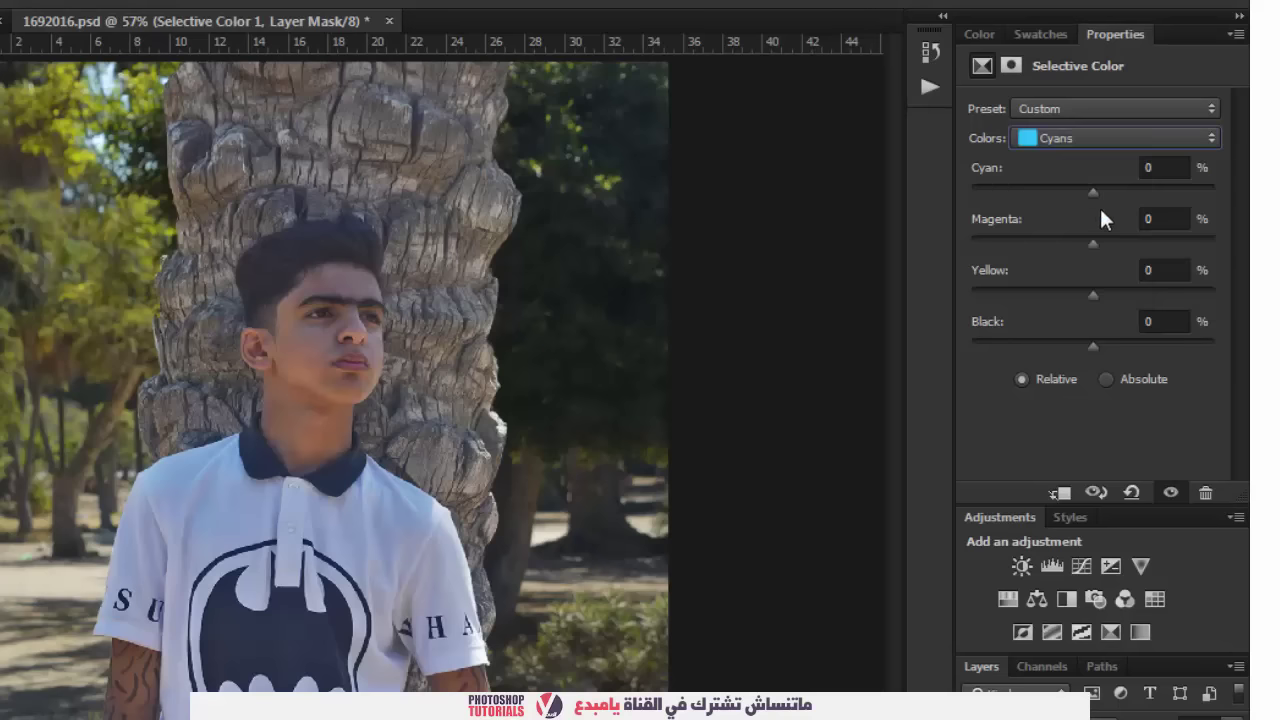
left_click_drag(1110, 190, 1240, 192)
mouse_move(1127, 193)
left_mouse_down()
mouse_move(1180, 212)
mouse_move(1020, 229)
left_mouse_up()
mouse_move(1006, 273)
left_mouse_down()
mouse_move(1100, 274)
mouse_move(923, 237)
mouse_move(1068, 252)
left_mouse_up()
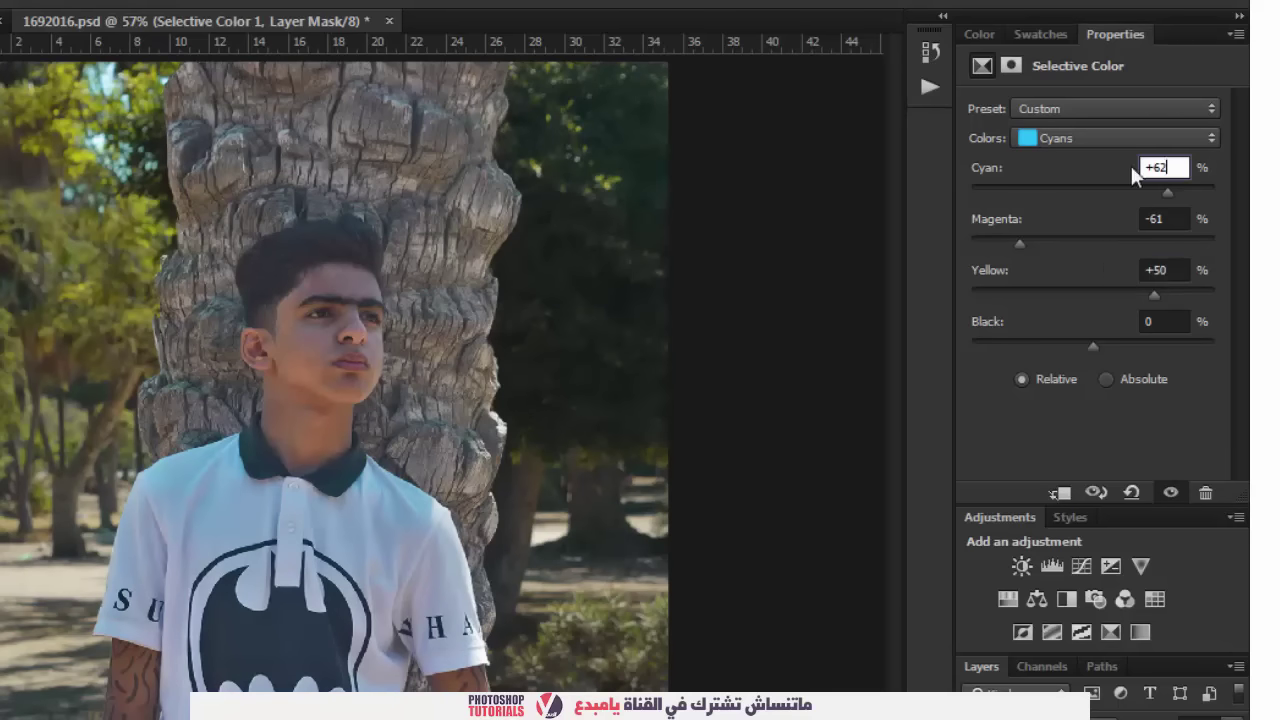
left_click(1165, 218)
left_click(1168, 268)
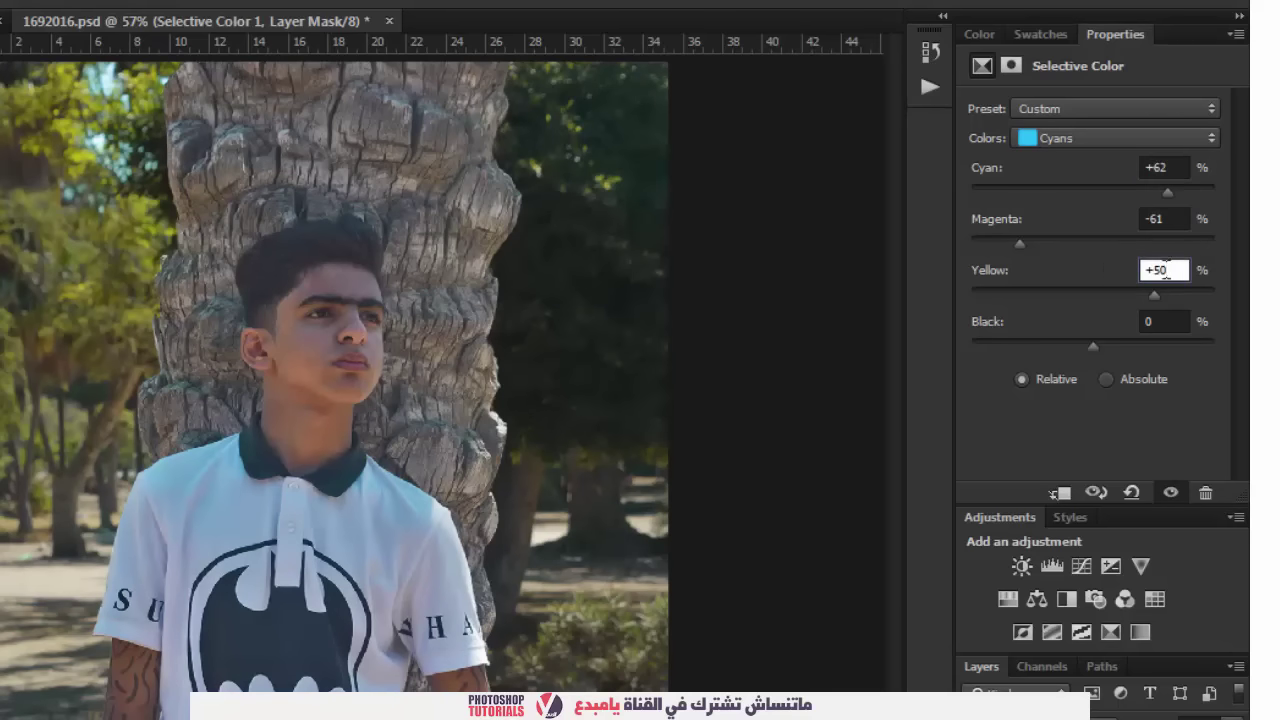
In the Whites range, set Cyan +90, Magenta -97 and Yellow -100
left_click(1069, 140)
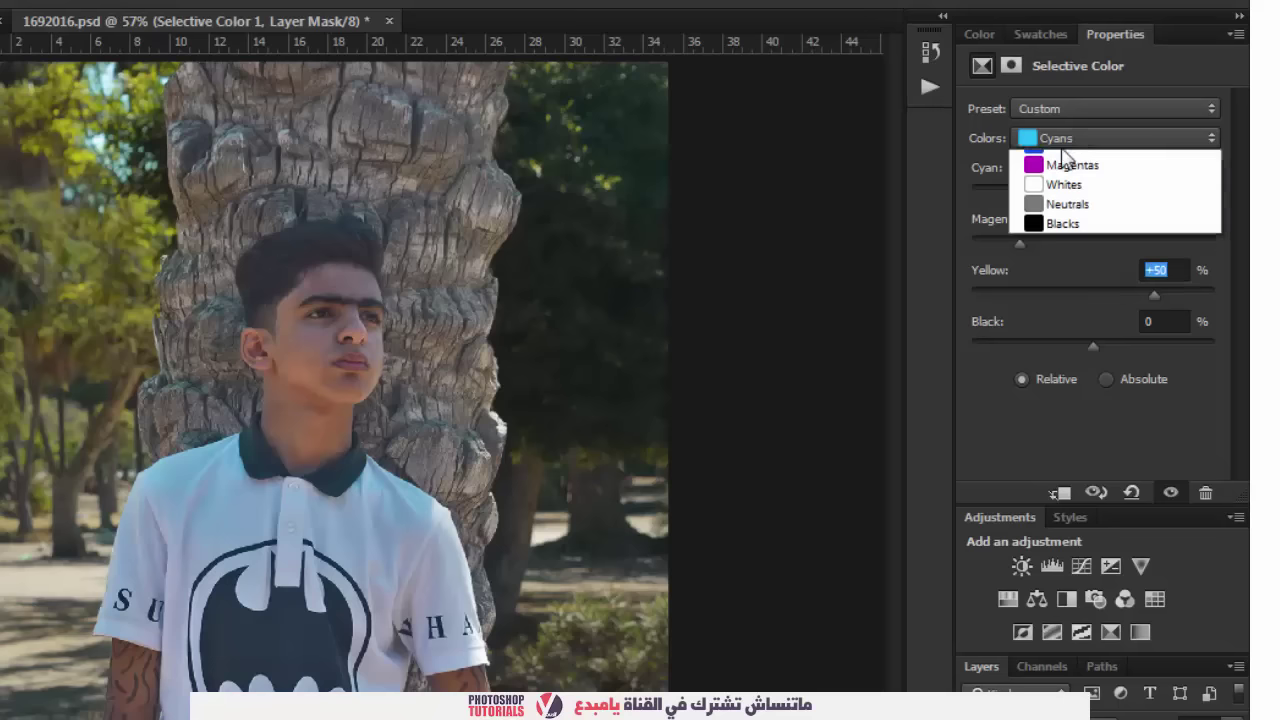
left_click(1084, 278)
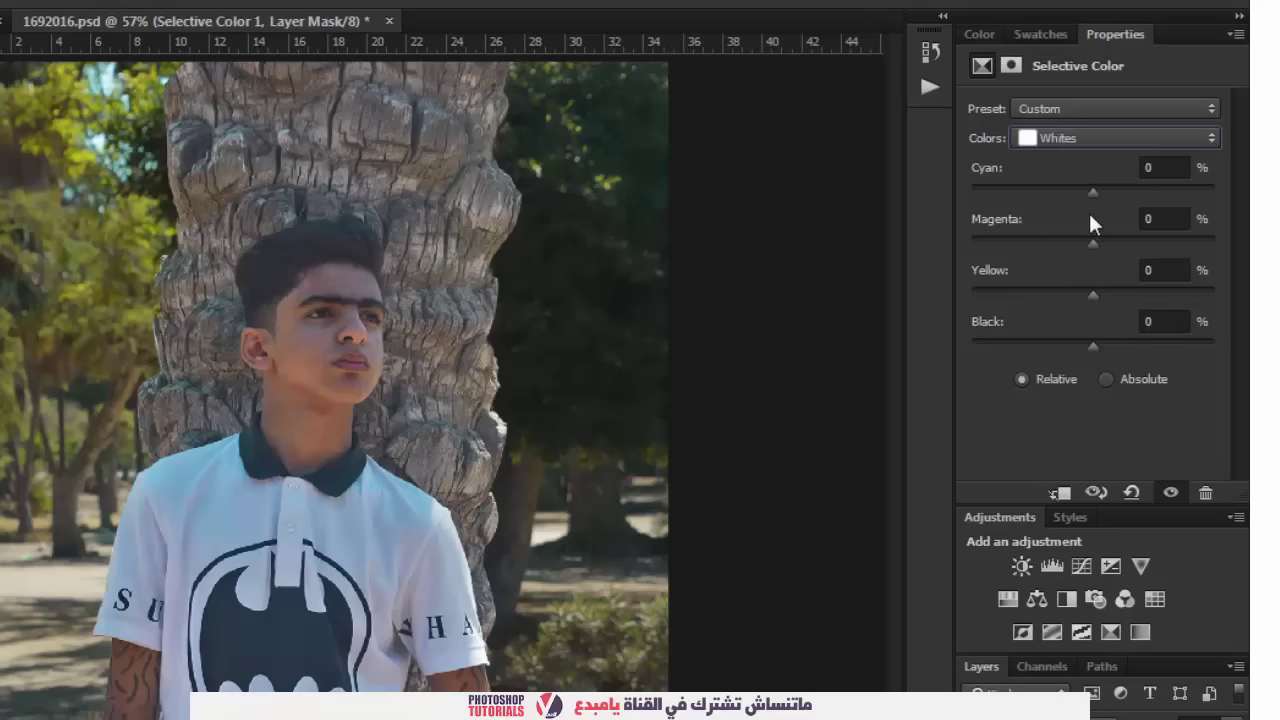
mouse_move(1094, 190)
left_mouse_down()
mouse_move(1225, 195)
mouse_move(907, 200)
mouse_move(1203, 236)
left_mouse_up()
left_click_drag(997, 228, 800, 229)
left_click(1000, 272)
mouse_move(1000, 272)
left_mouse_down()
mouse_move(1134, 283)
mouse_move(875, 288)
left_mouse_up()
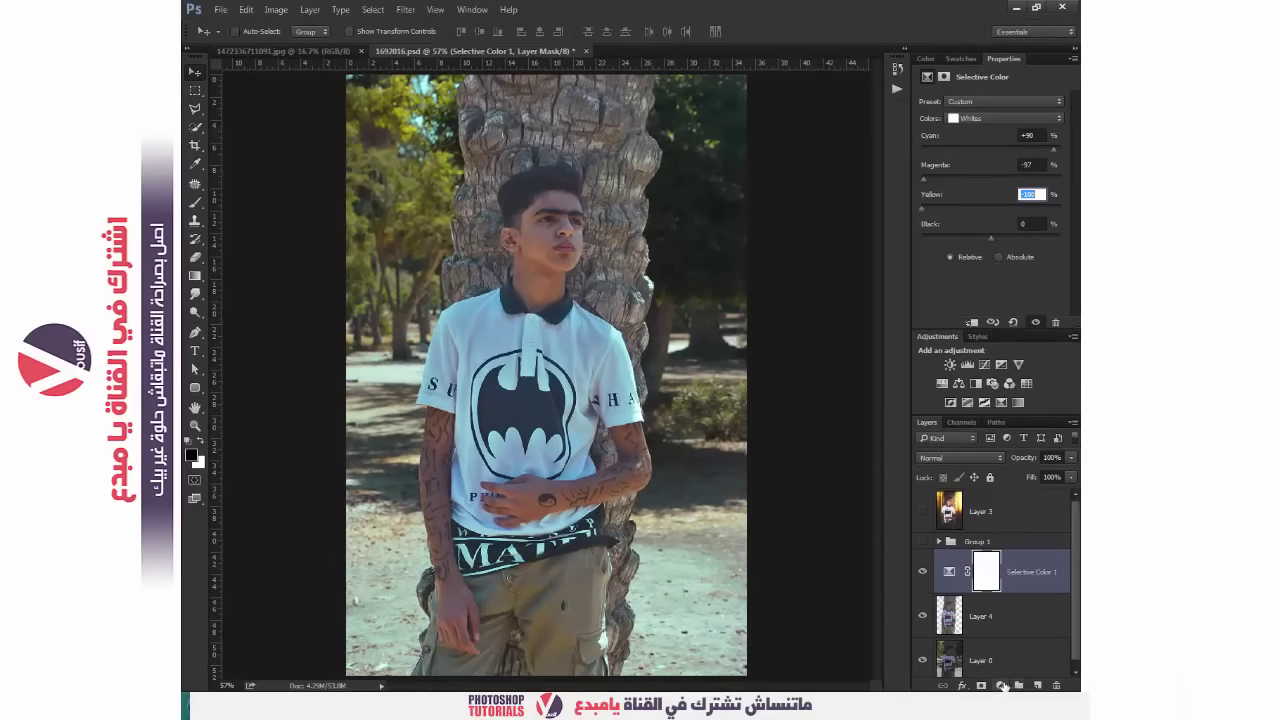
left_click(1000, 686)
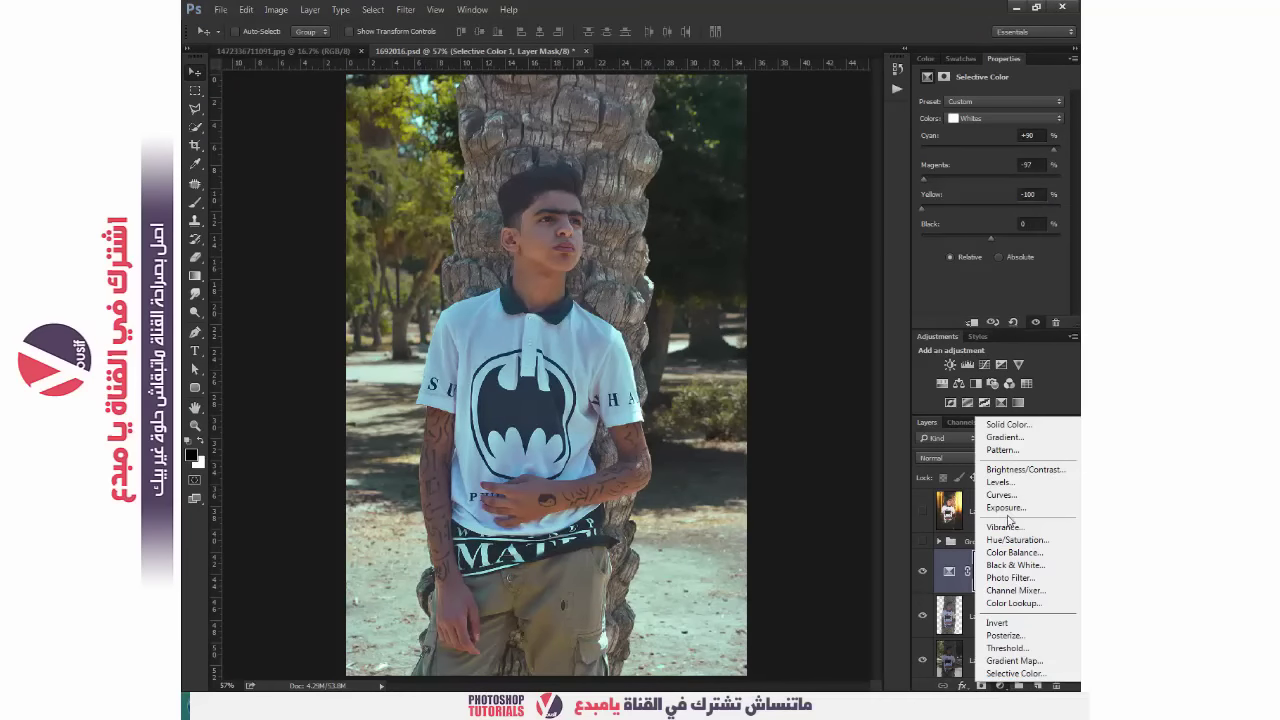
Add a Curves layer, raising the RGB black point to 22 and lowering the midtones
left_click(1000, 495)
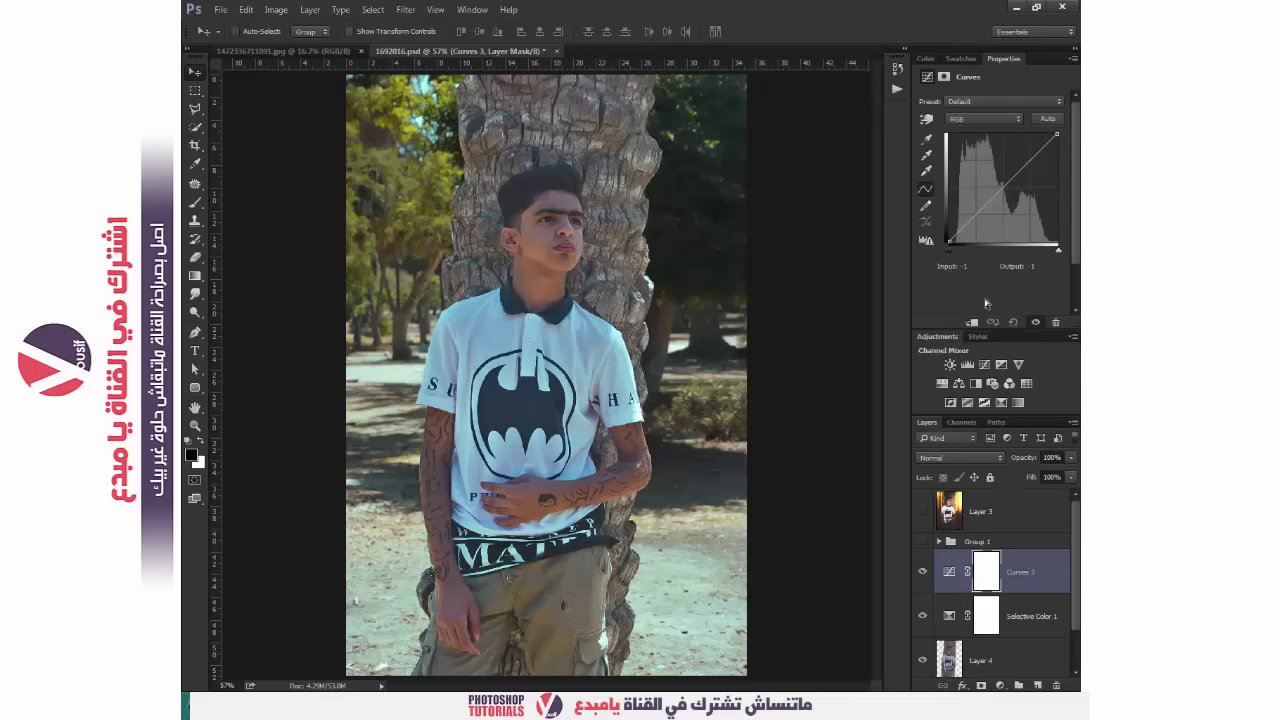
left_click_drag(949, 241, 949, 231)
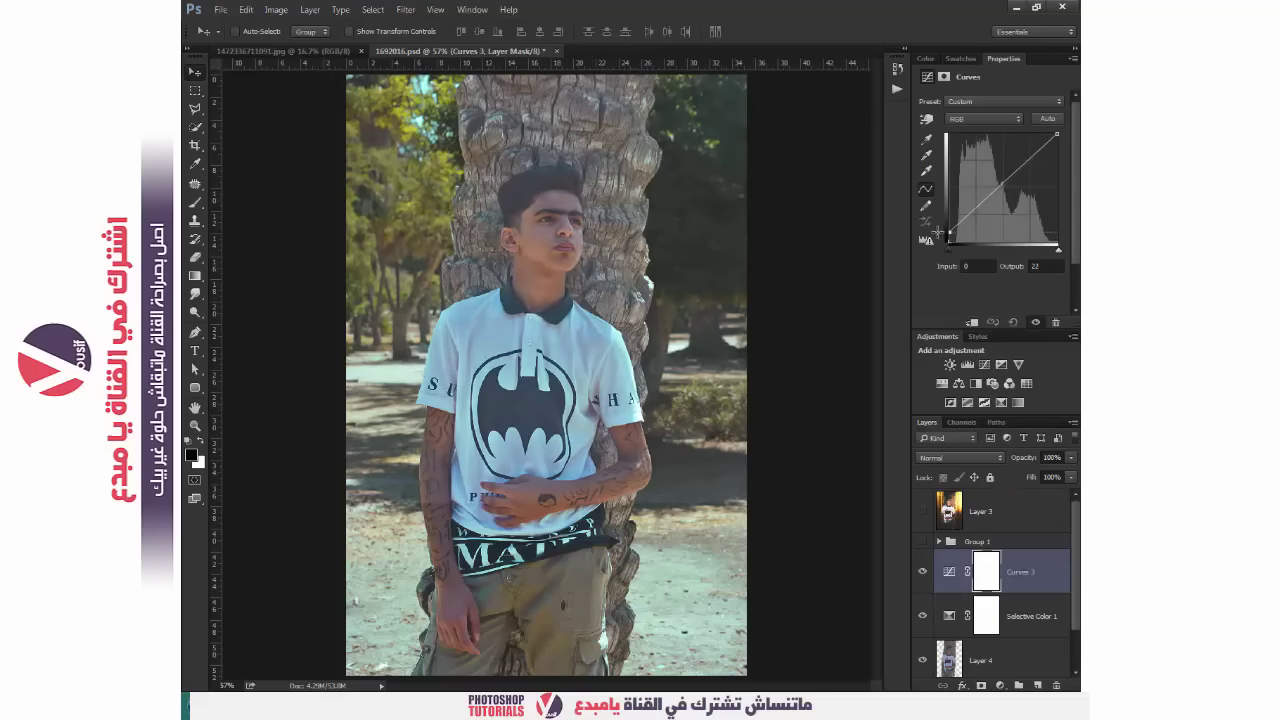
left_click(1002, 199)
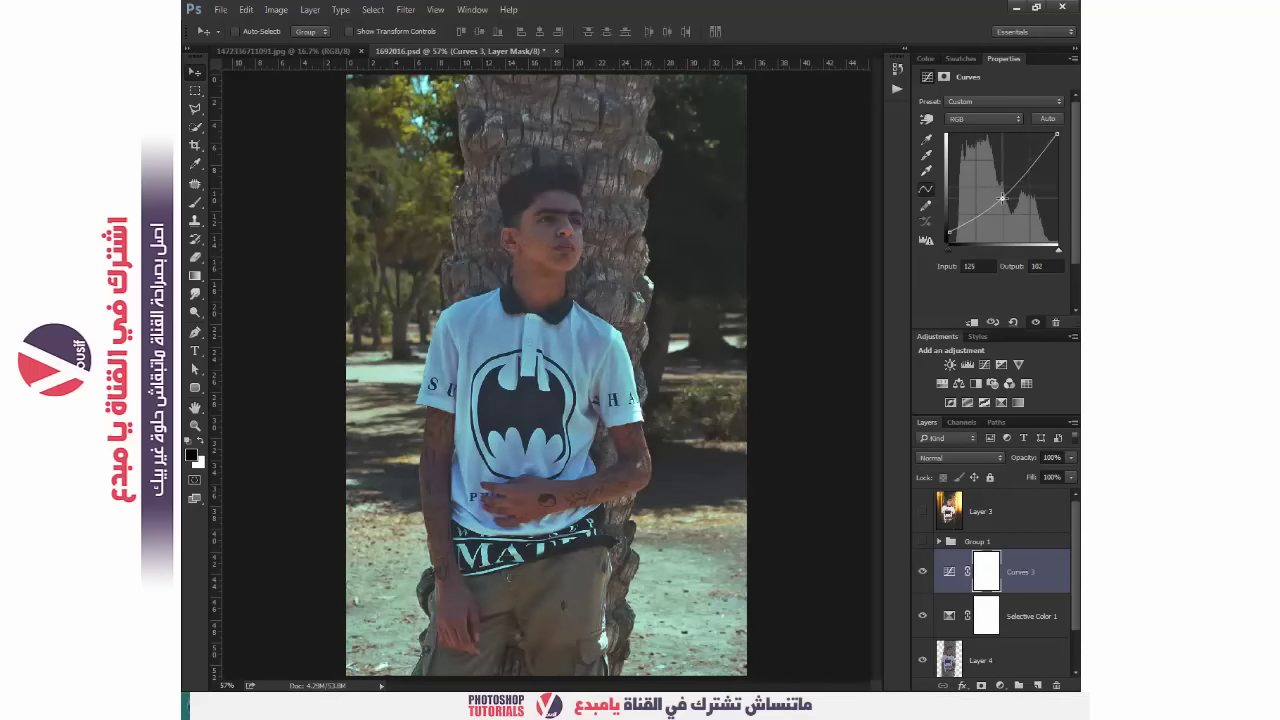
On the Red channel, lift the black point to 27 and lower the midtones
left_click(985, 118)
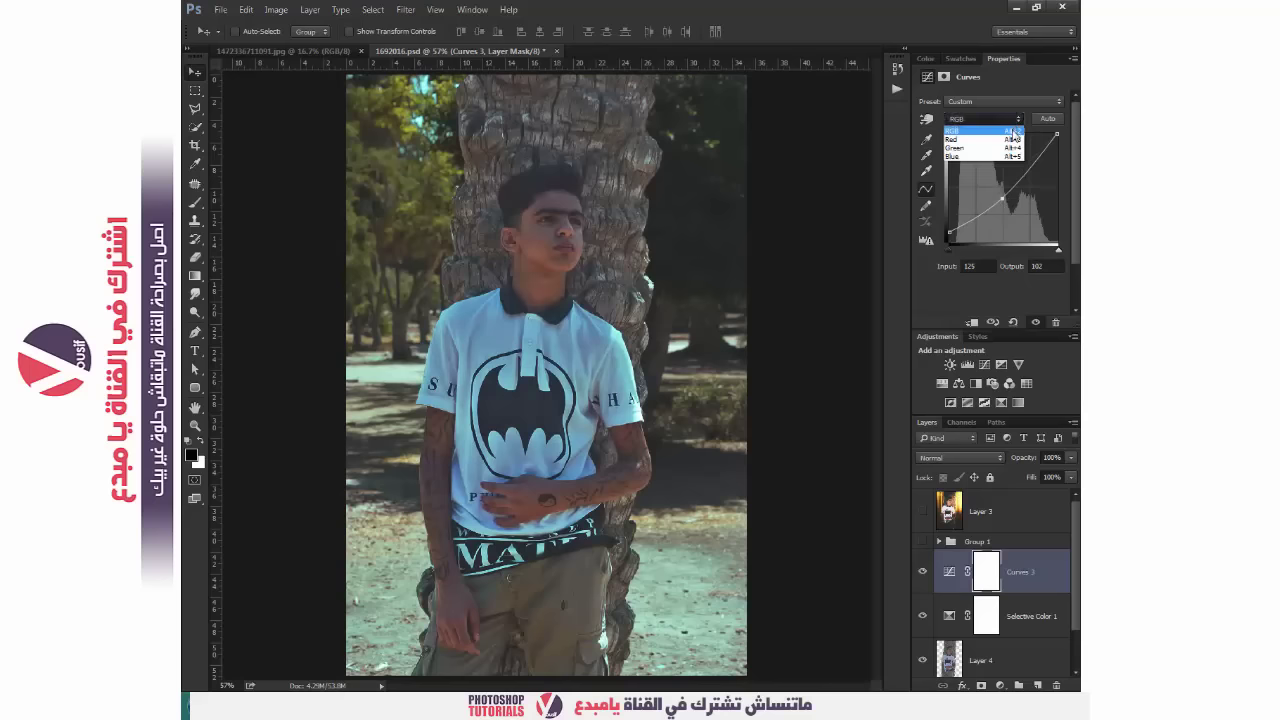
left_click(985, 130)
left_click_drag(951, 241, 949, 231)
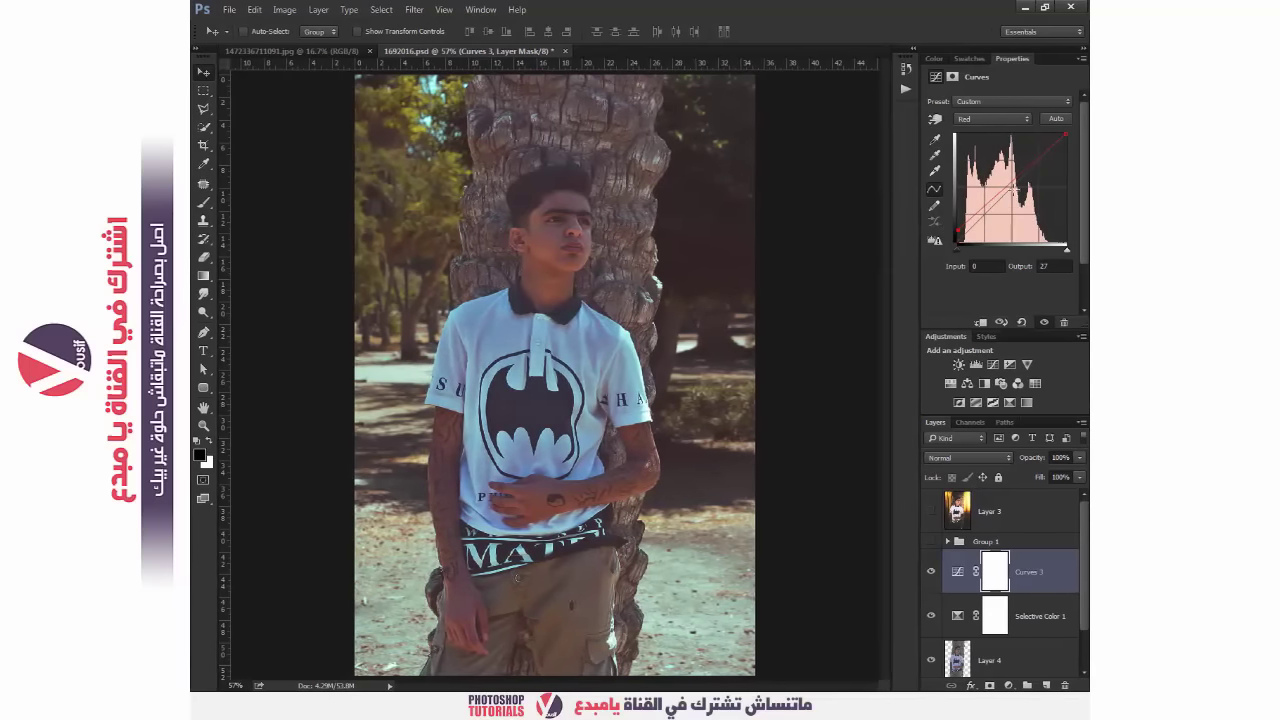
left_click_drag(1012, 188, 1014, 195)
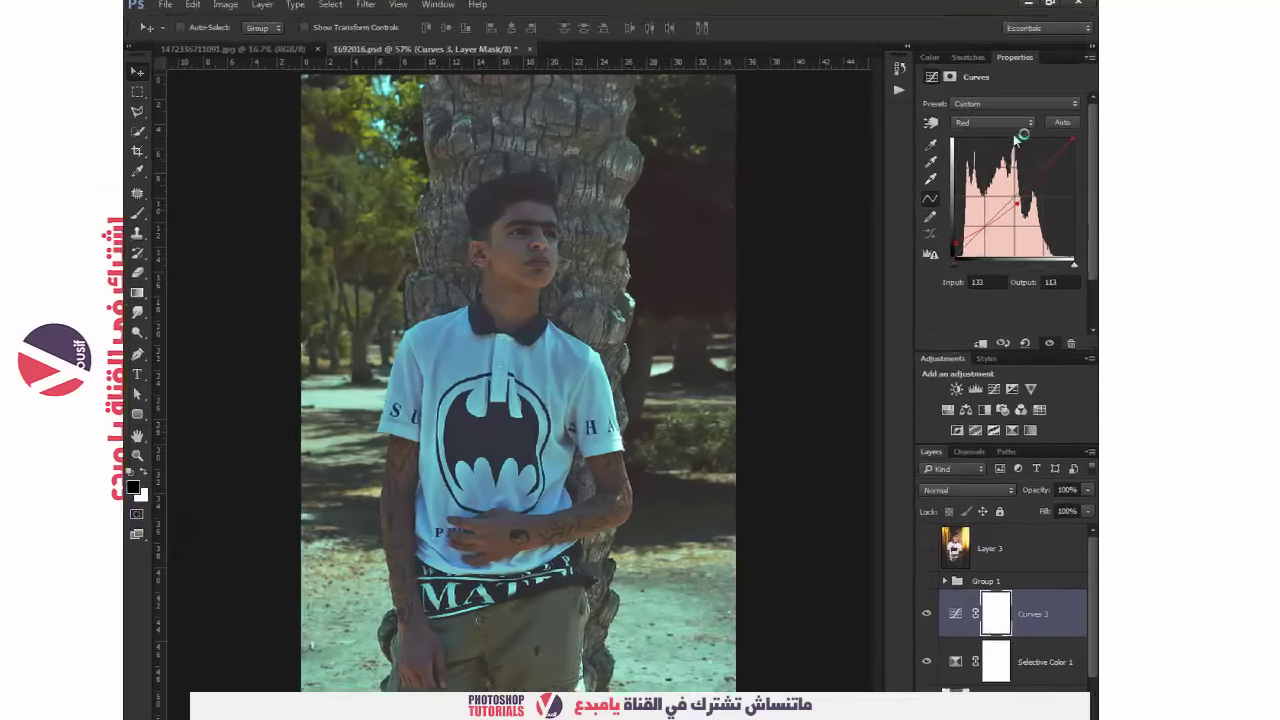
On the Blue channel, lift the shadows and lower the midtones with a new point
left_click(1007, 121)
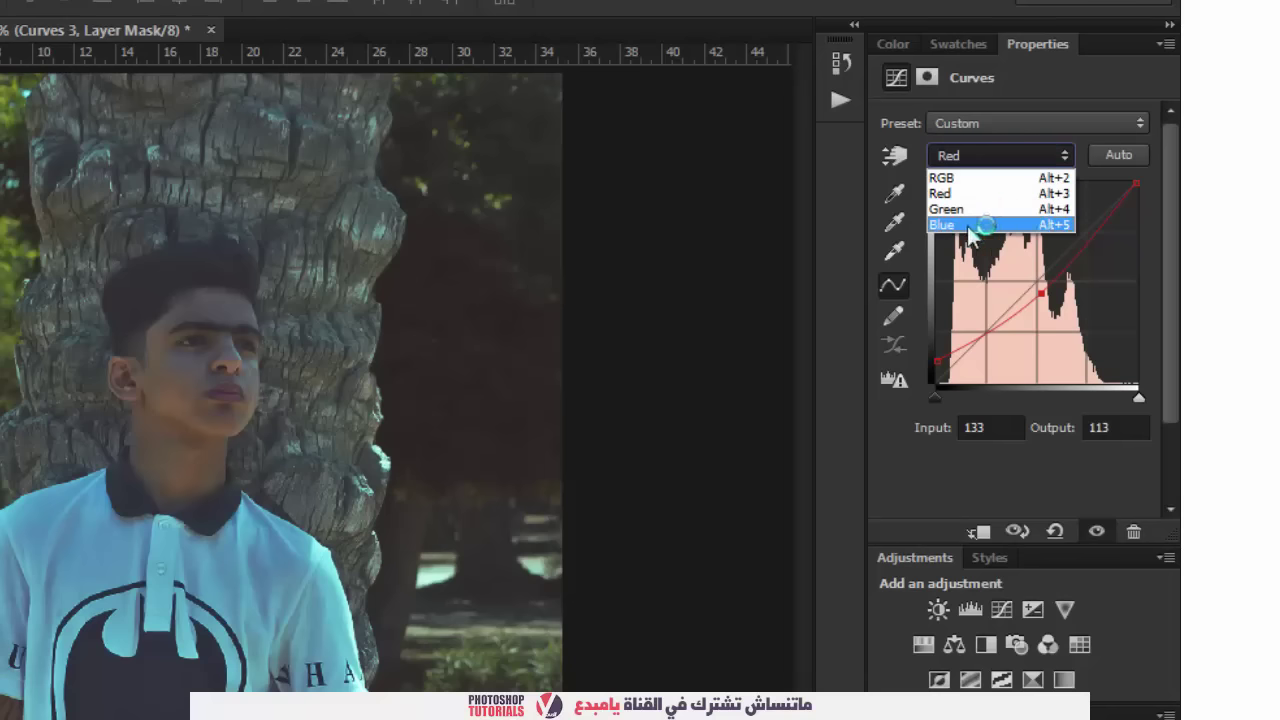
left_click(968, 226)
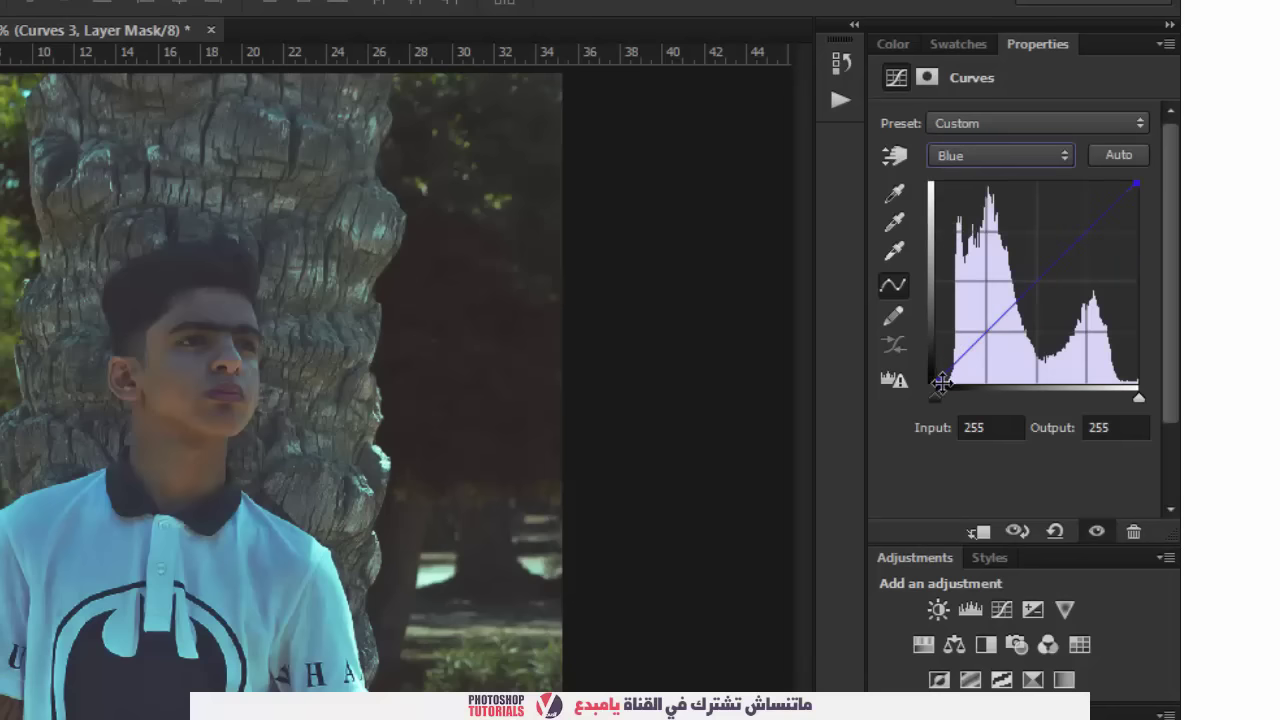
left_click_drag(942, 383, 936, 361)
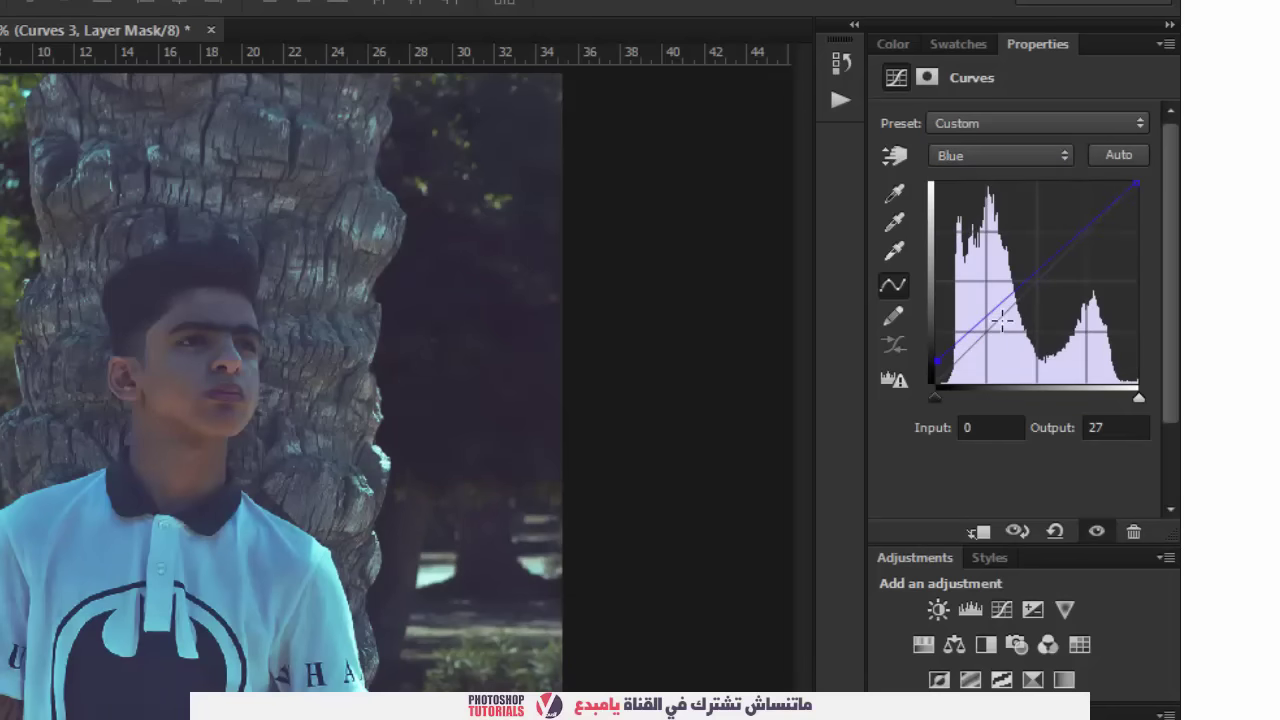
left_click_drag(1001, 319, 1051, 289)
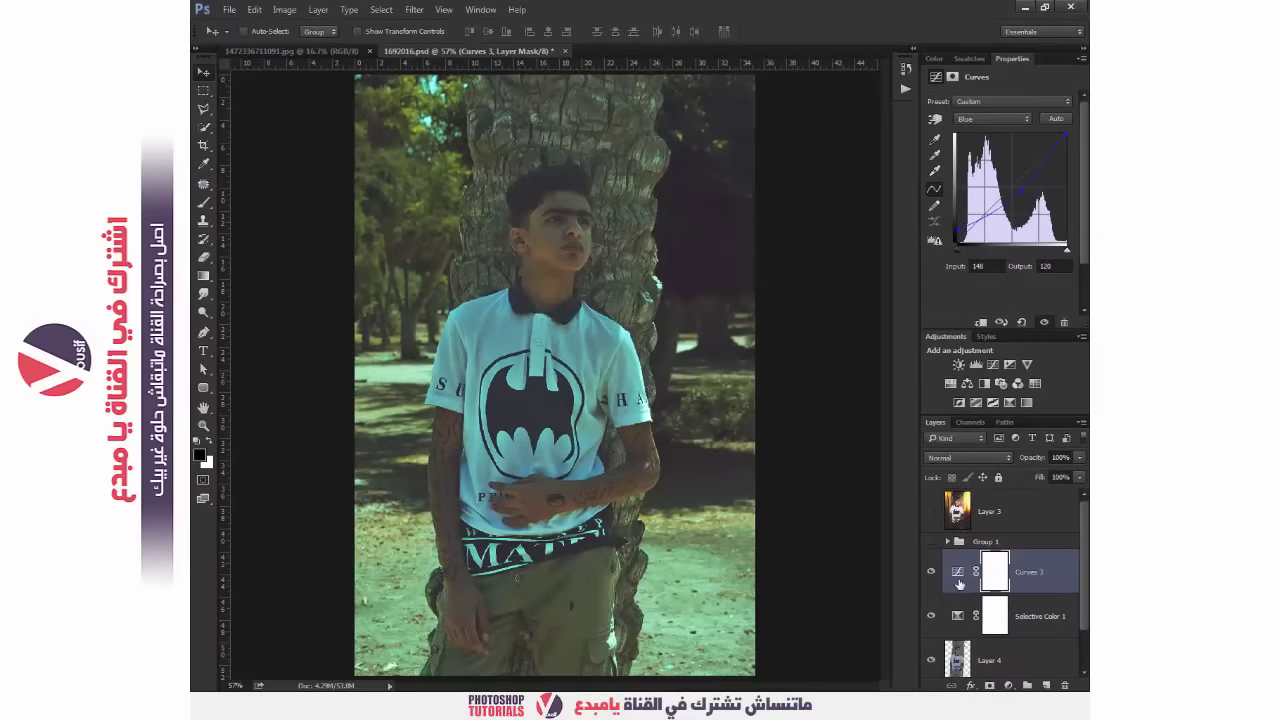
left_click(1008, 686)
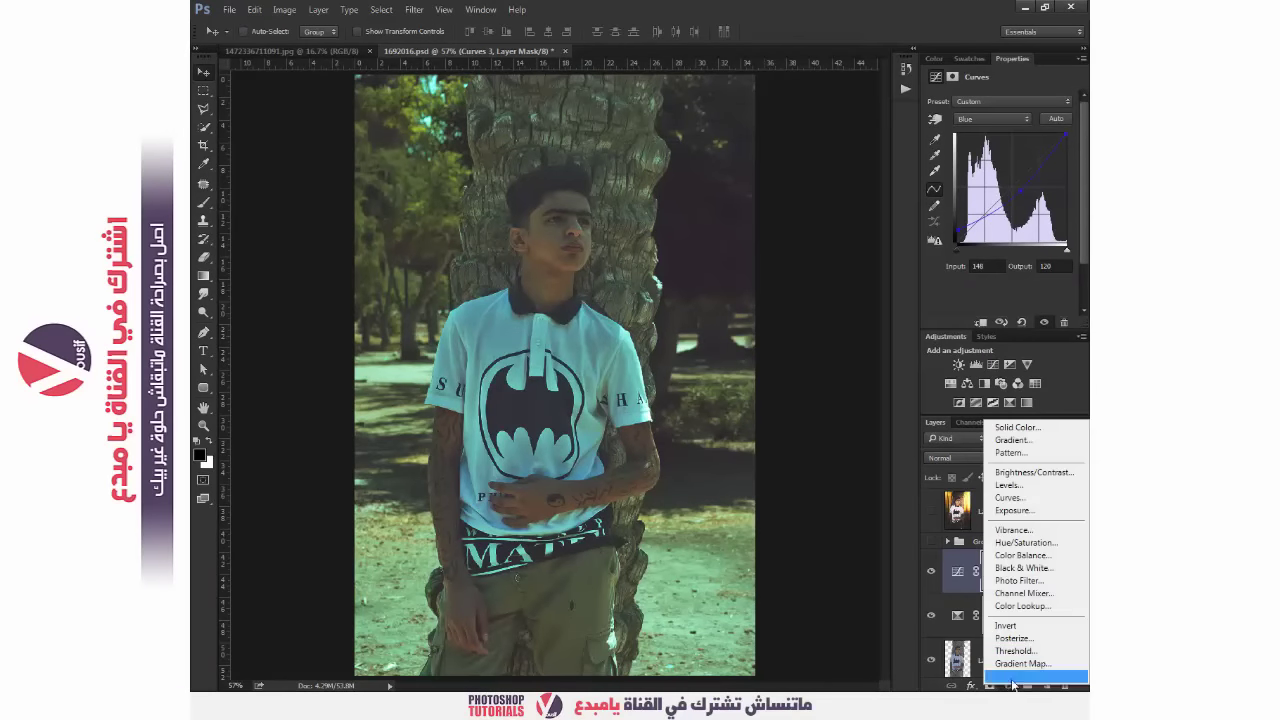
Add a Color Lookup layer loaded with the filmstock_50.3dl LUT, then target the Curves 3 mask
left_click(1043, 606)
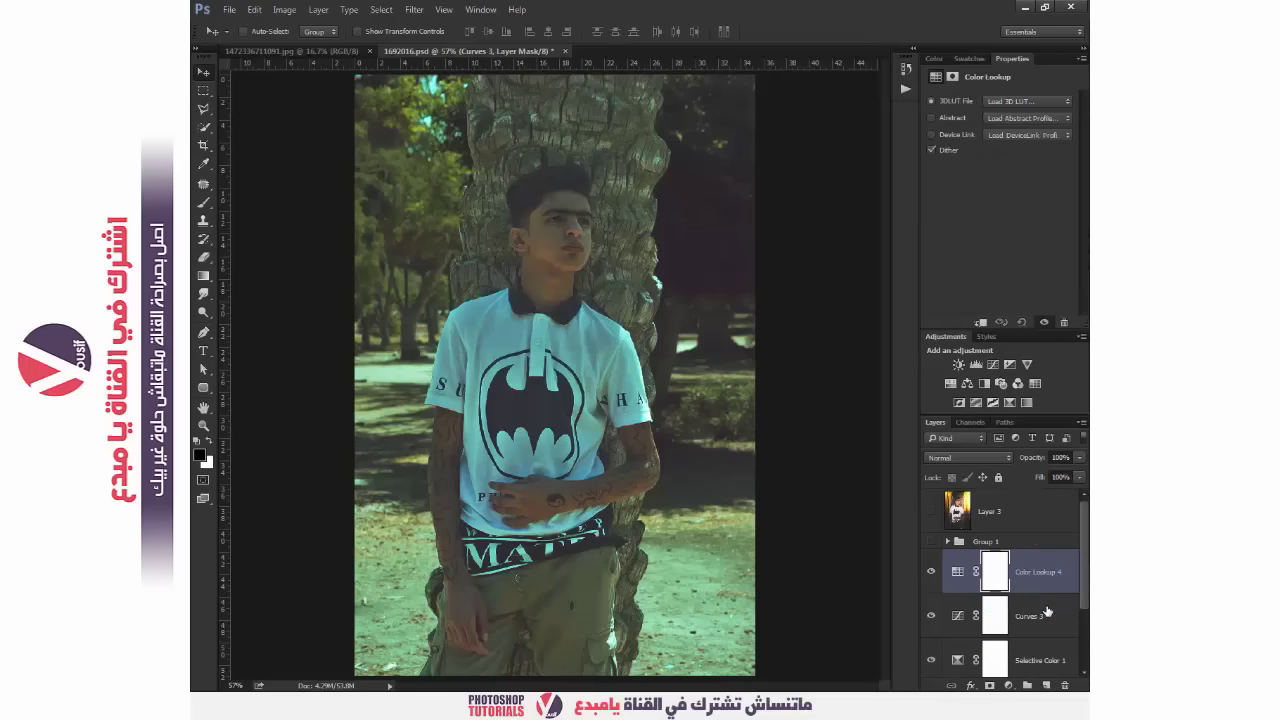
left_click(1008, 103)
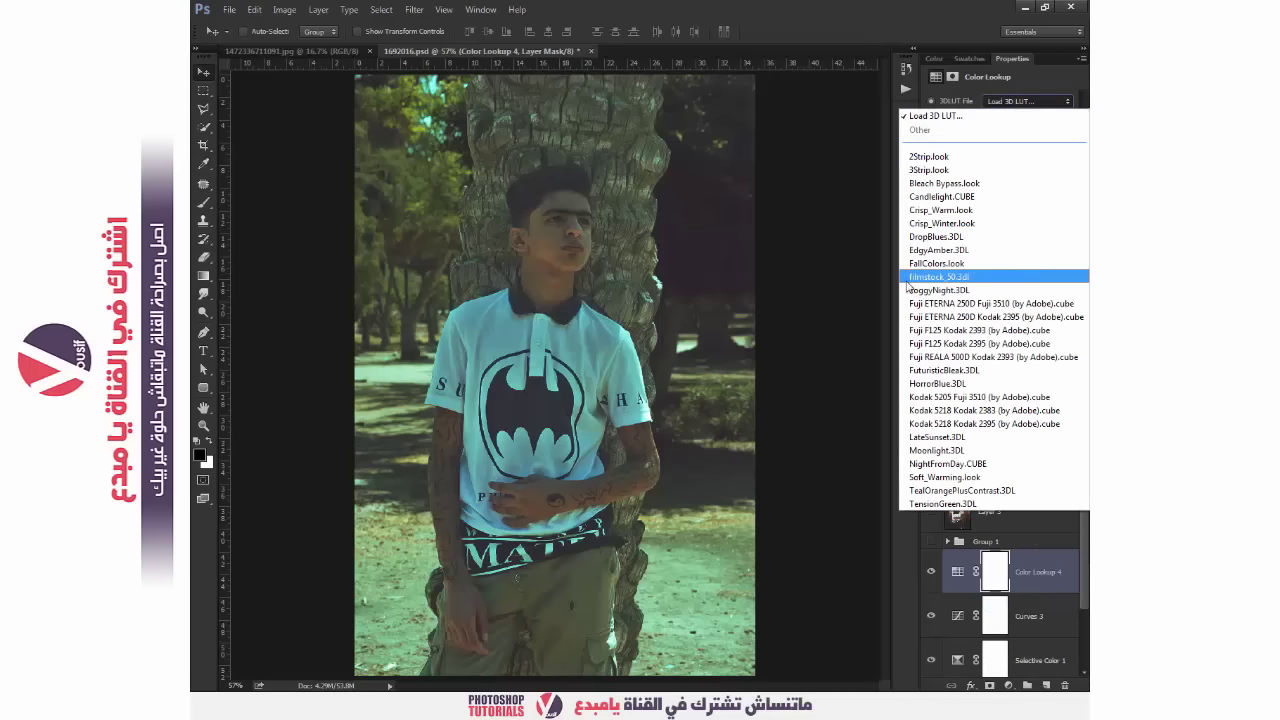
left_click(965, 280)
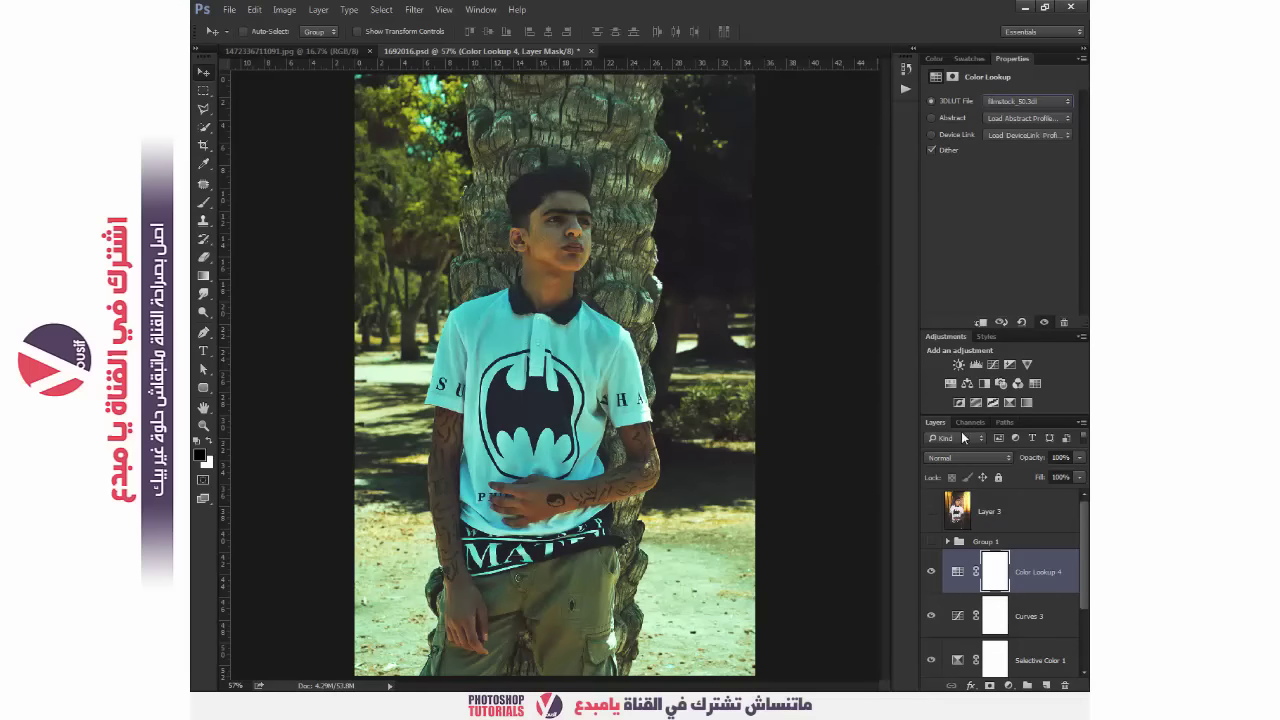
left_click(987, 622)
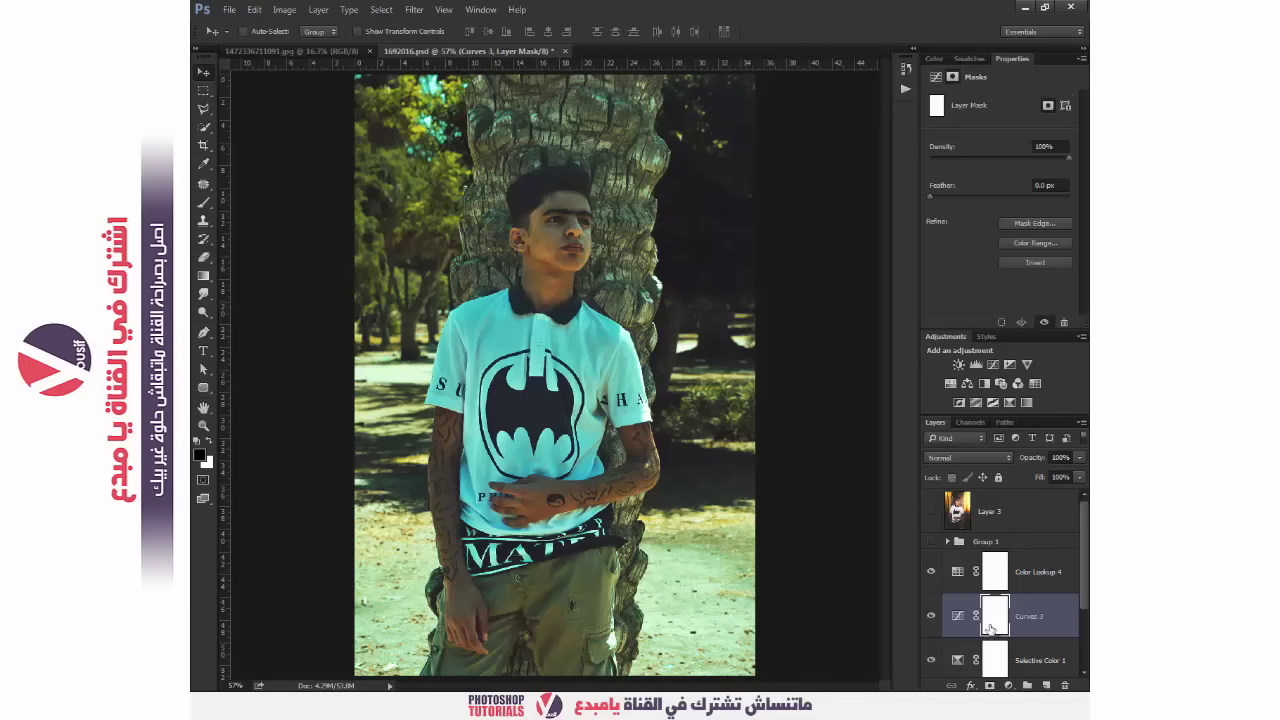
Paint black on the Curves 3 mask over the face, shirt, chest and hand
left_click(209, 203)
right_click(204, 203)
left_click(267, 202)
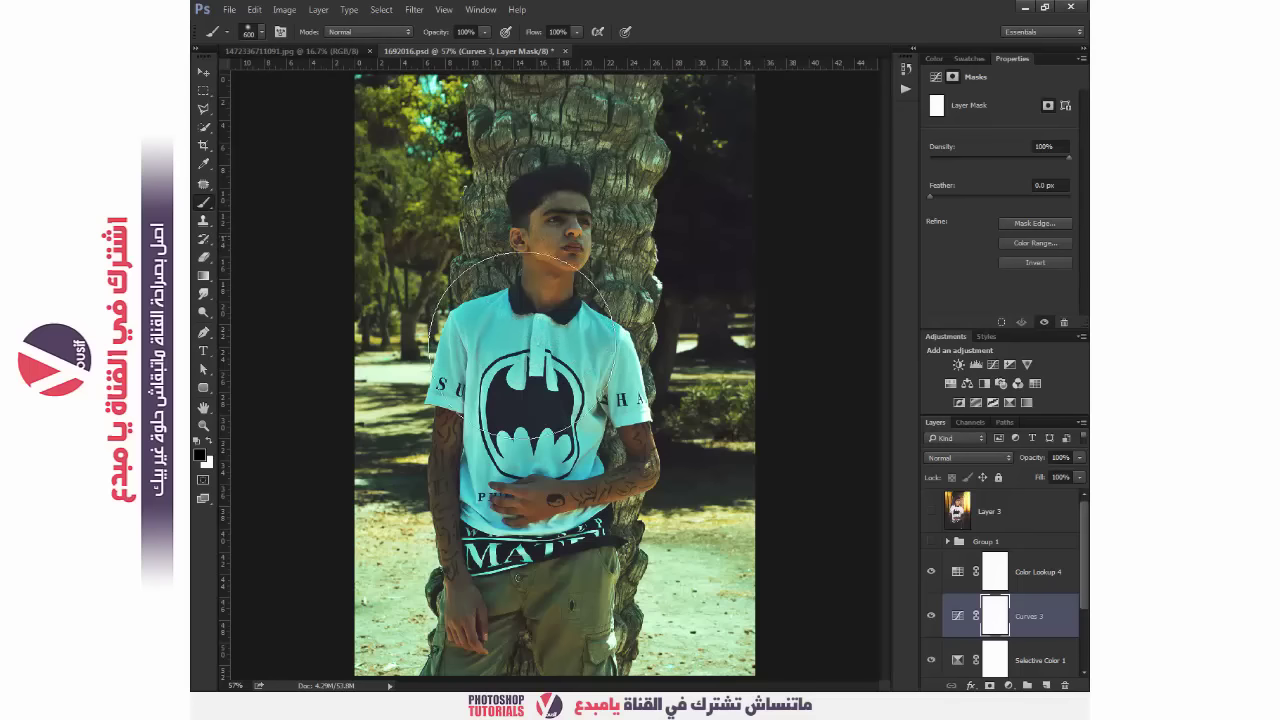
left_click_drag(522, 352, 535, 340)
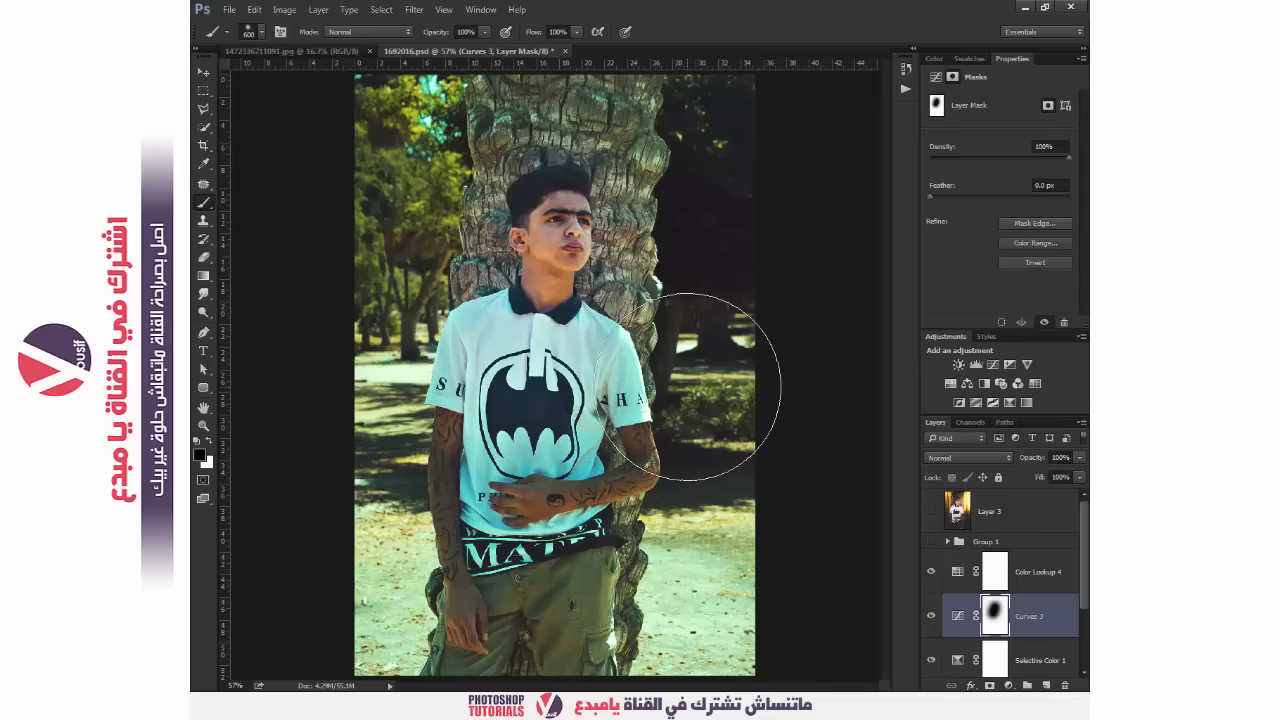
left_click_drag(687, 387, 579, 500)
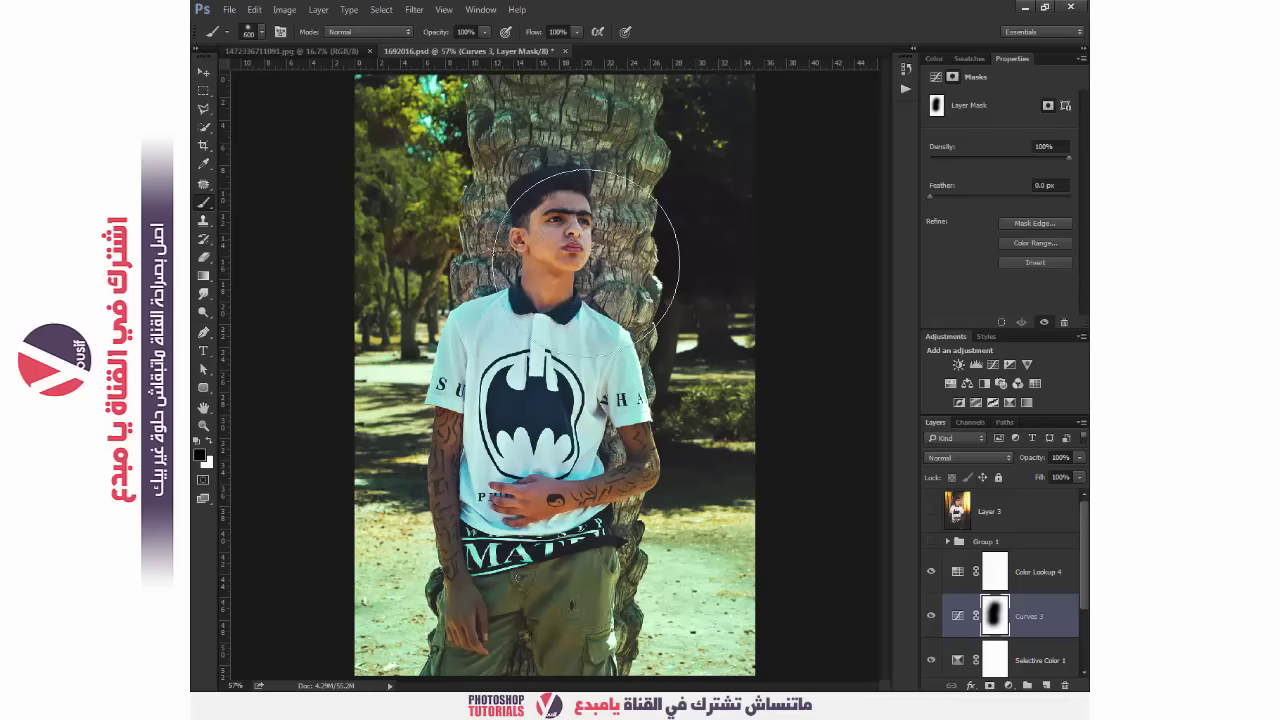
Return to the Move tool and select the Color Lookup 4 layer
left_click(203, 72)
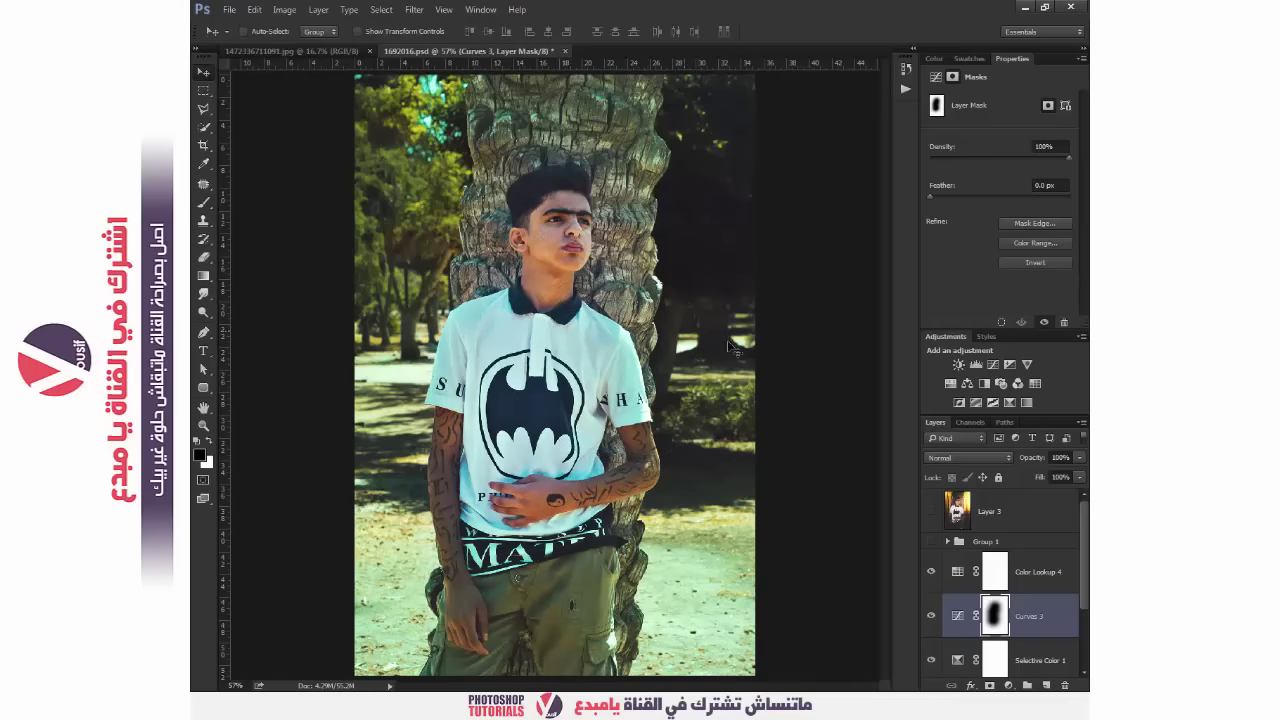
left_click(1035, 575)
left_click(1008, 685)
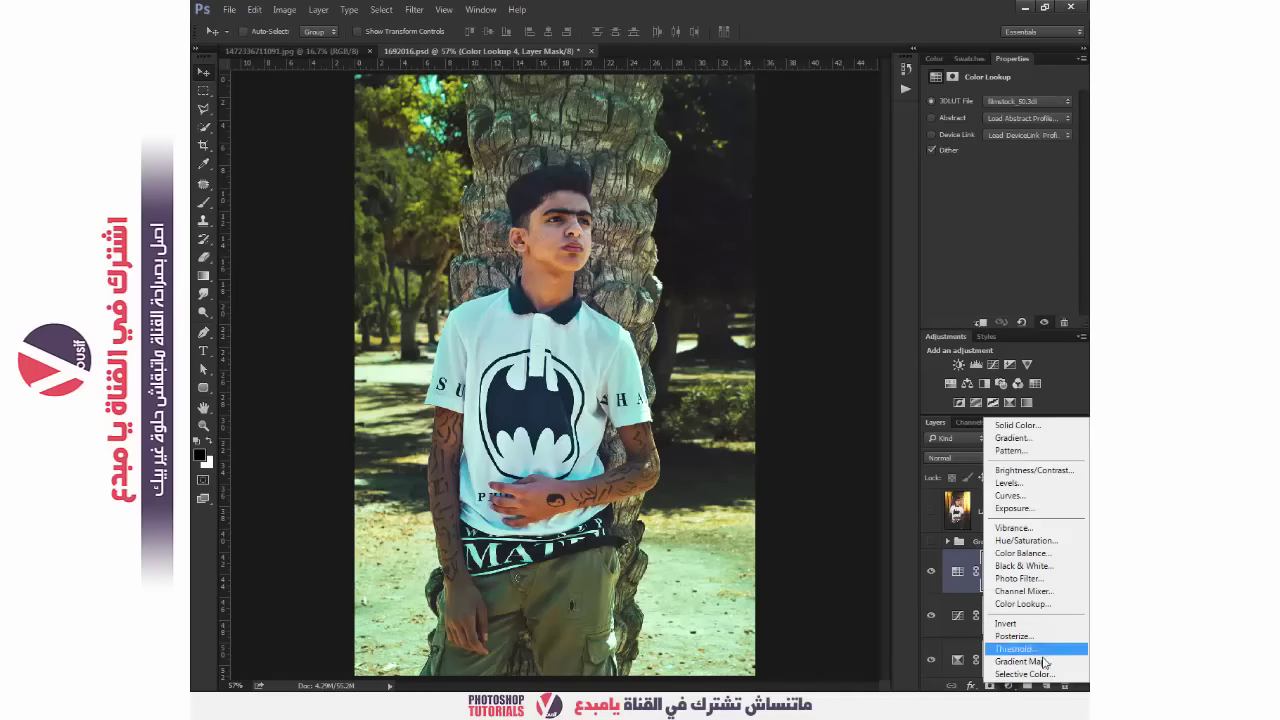
Add another Color Lookup layer loaded with the FoggyNight.3DL LUT
left_click(1034, 607)
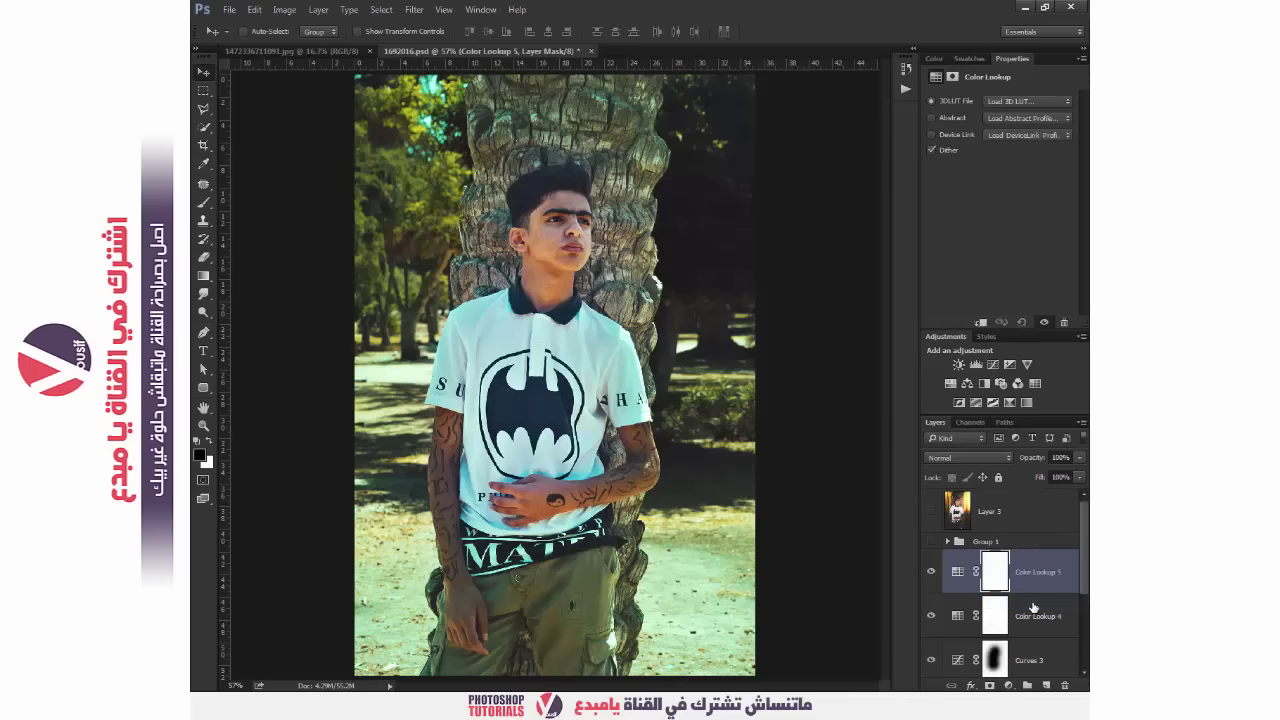
left_click(1003, 102)
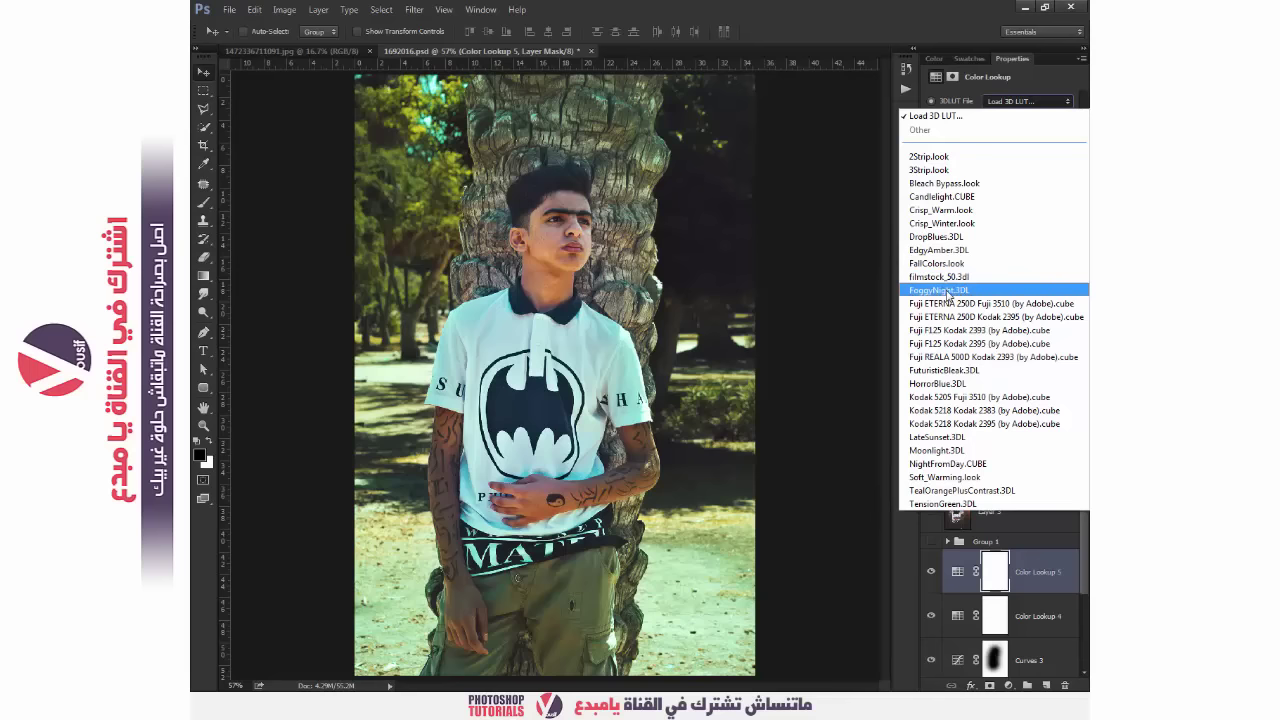
left_click(946, 290)
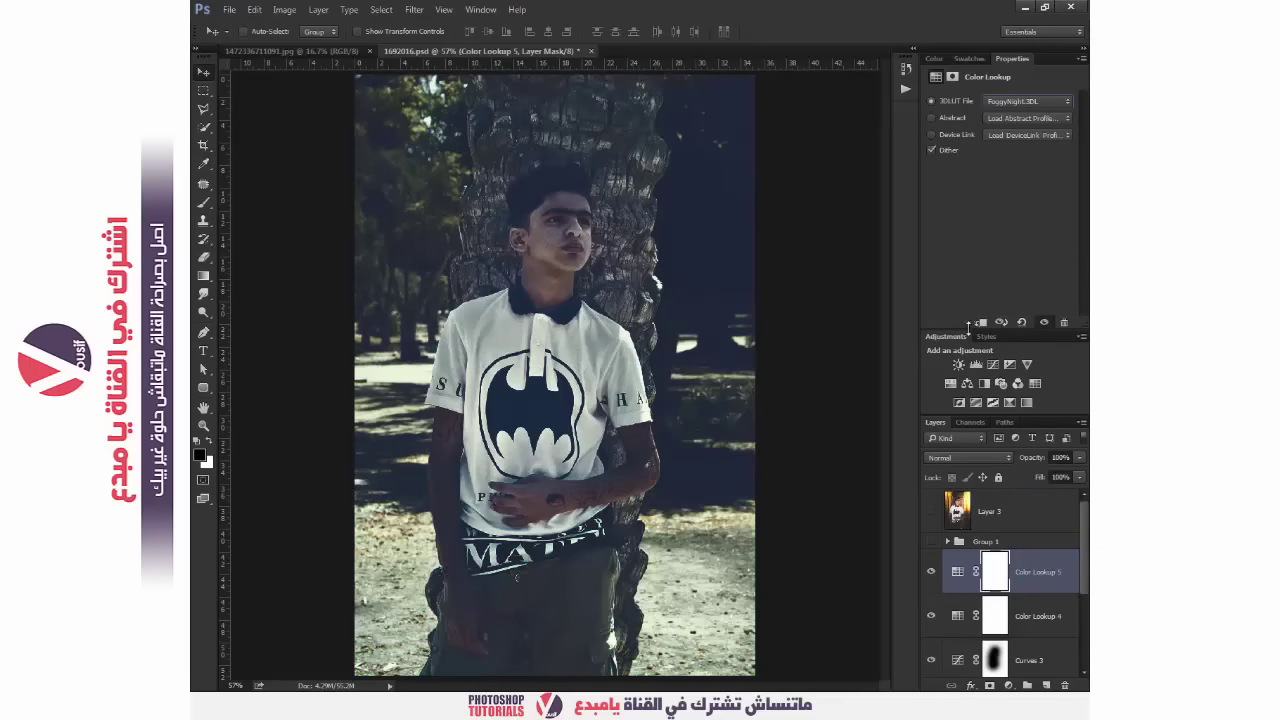
Set the FoggyNight lookup layer to Overlay blend mode at 20% opacity
left_click(1036, 457)
left_click(985, 457)
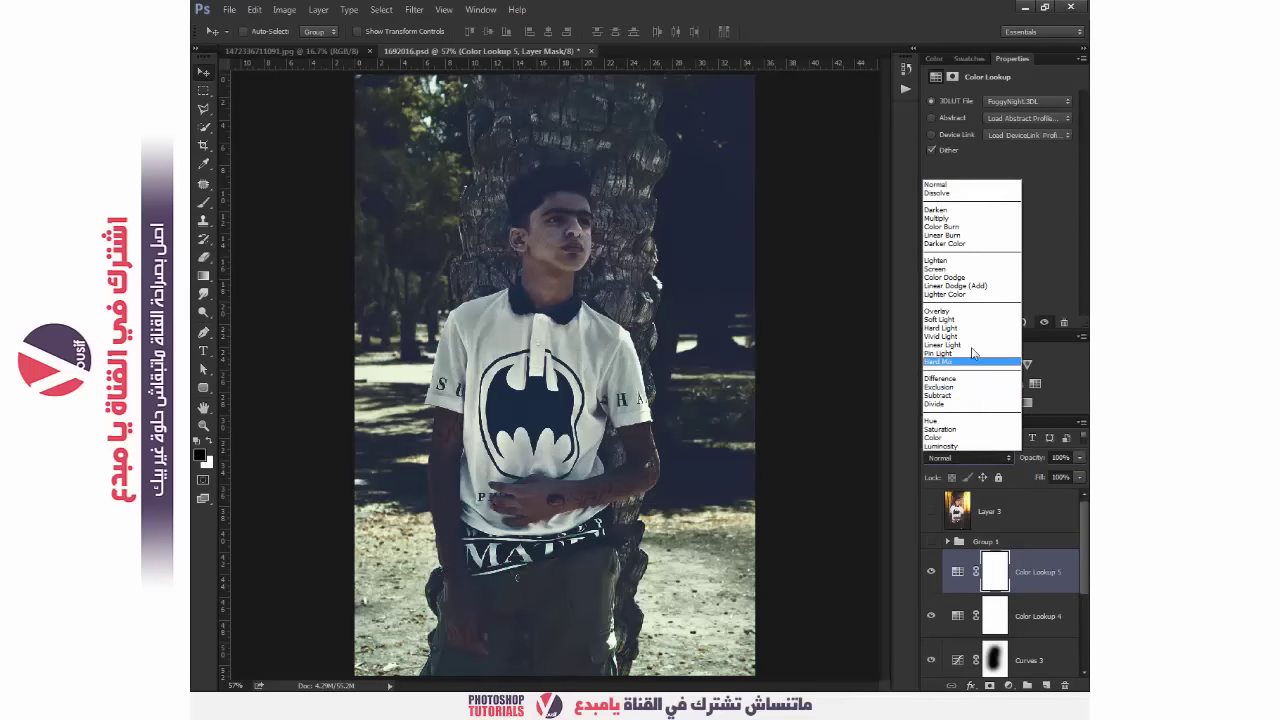
left_click(950, 312)
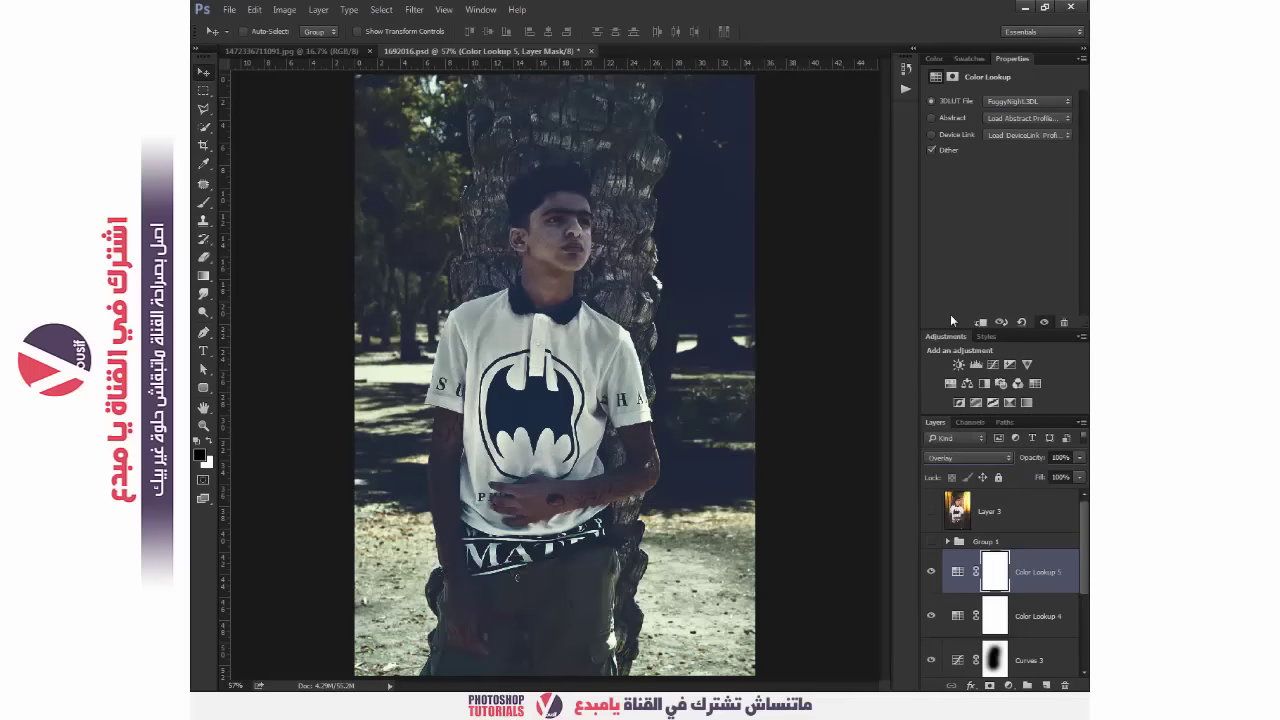
left_click(1034, 459)
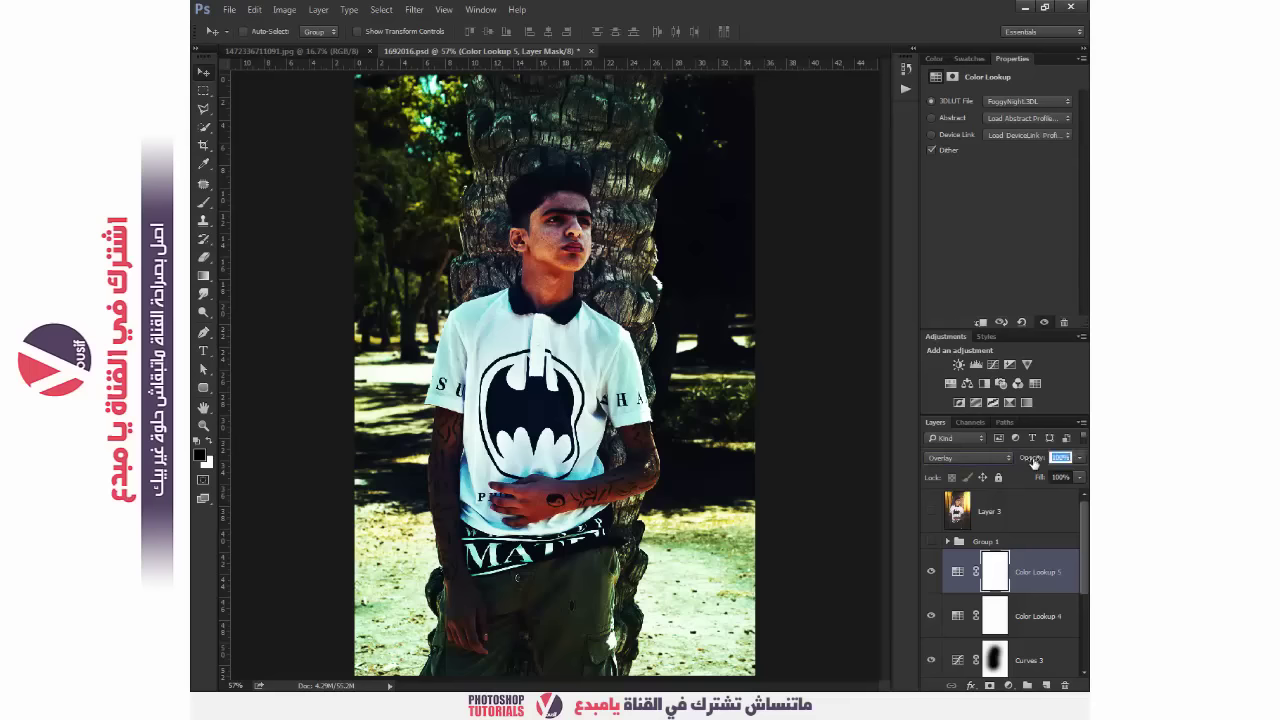
type("20")
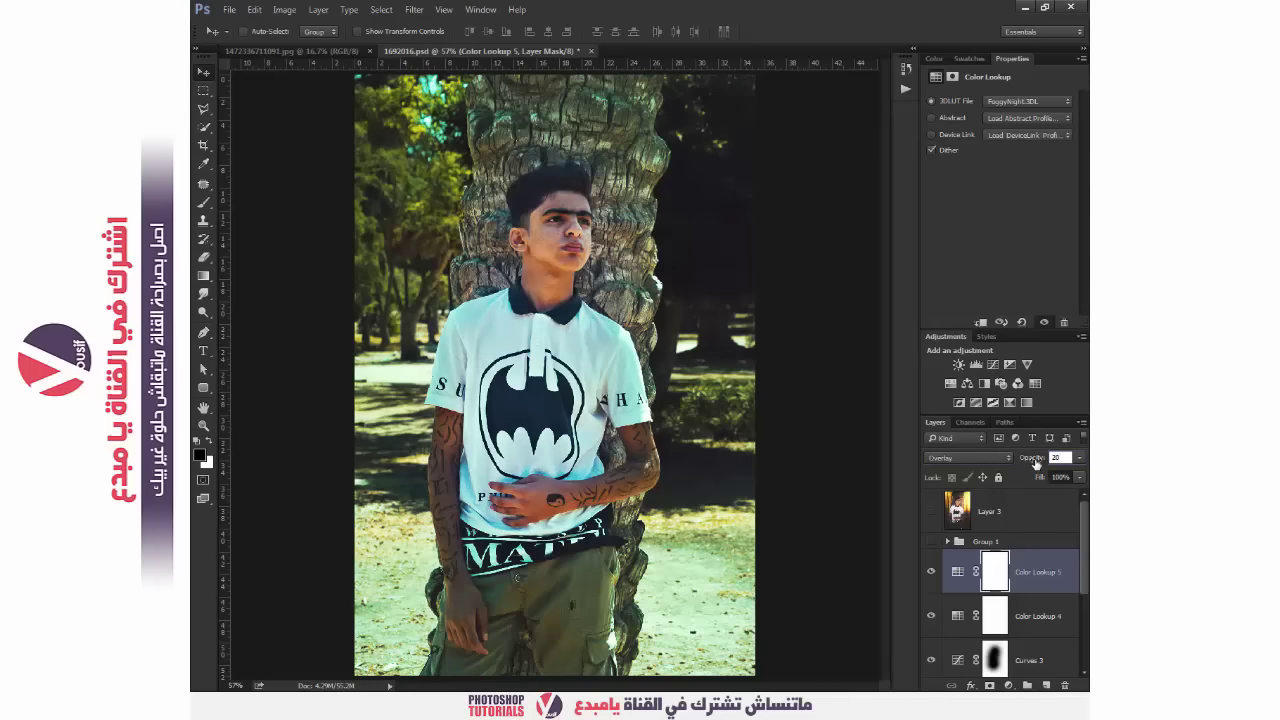
key("Return")
scroll(1020, 562, "down", 1)
scroll(1024, 575, "down", 1)
Add a new empty Layer 5 above Layer 4
scroll(1030, 590, "down", 1)
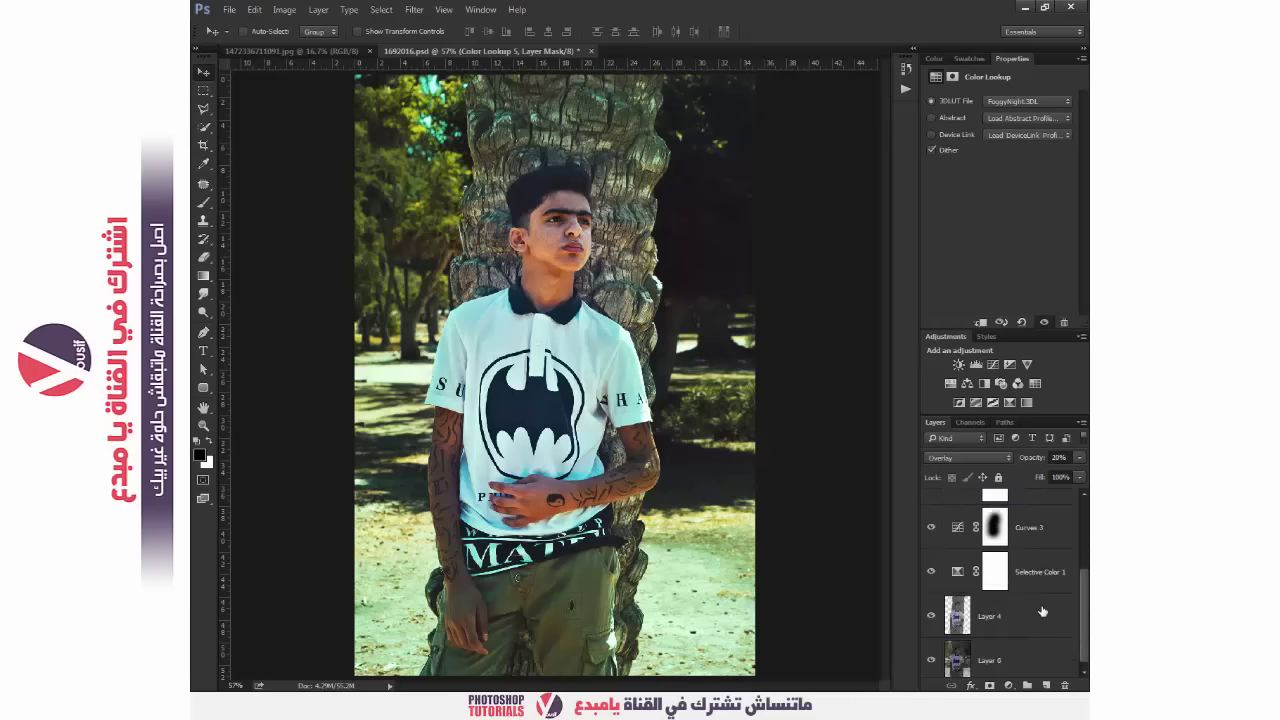
left_click(1042, 614)
left_click(1046, 685)
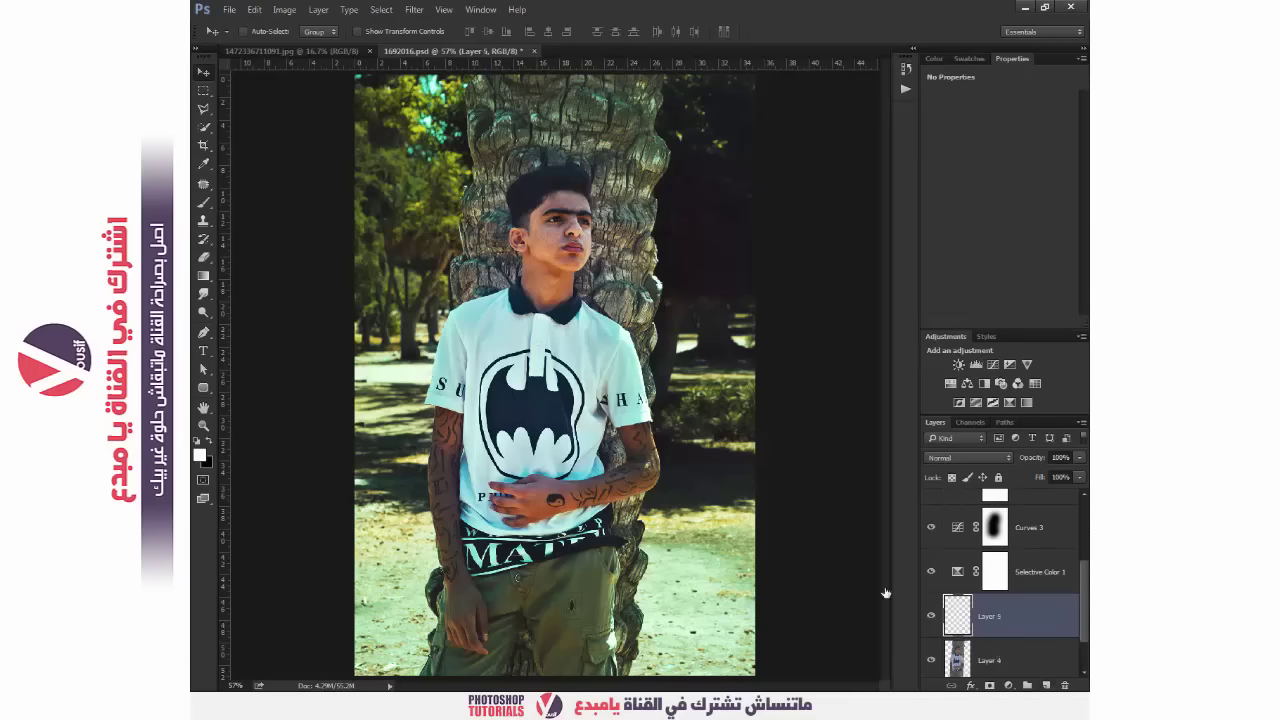
Zoom out and paint the photo's edges with a large soft black brush for a vignette
key("z")
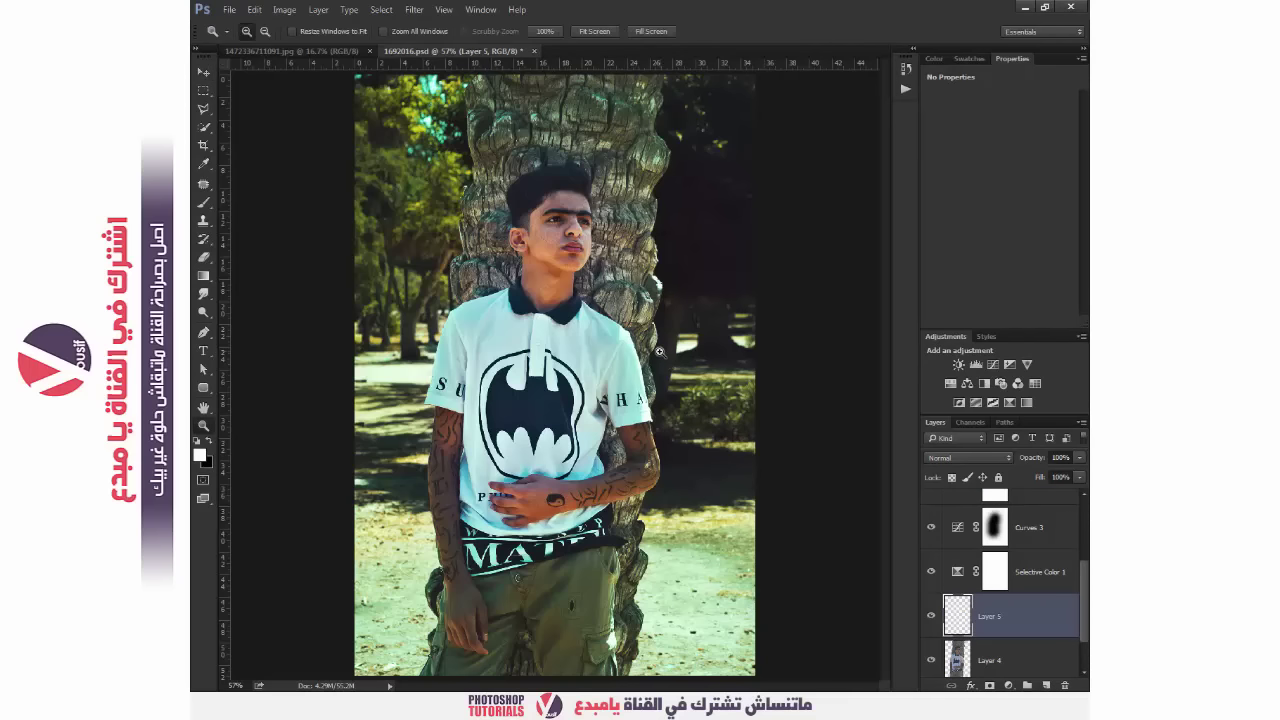
left_click(644, 347, "alt")
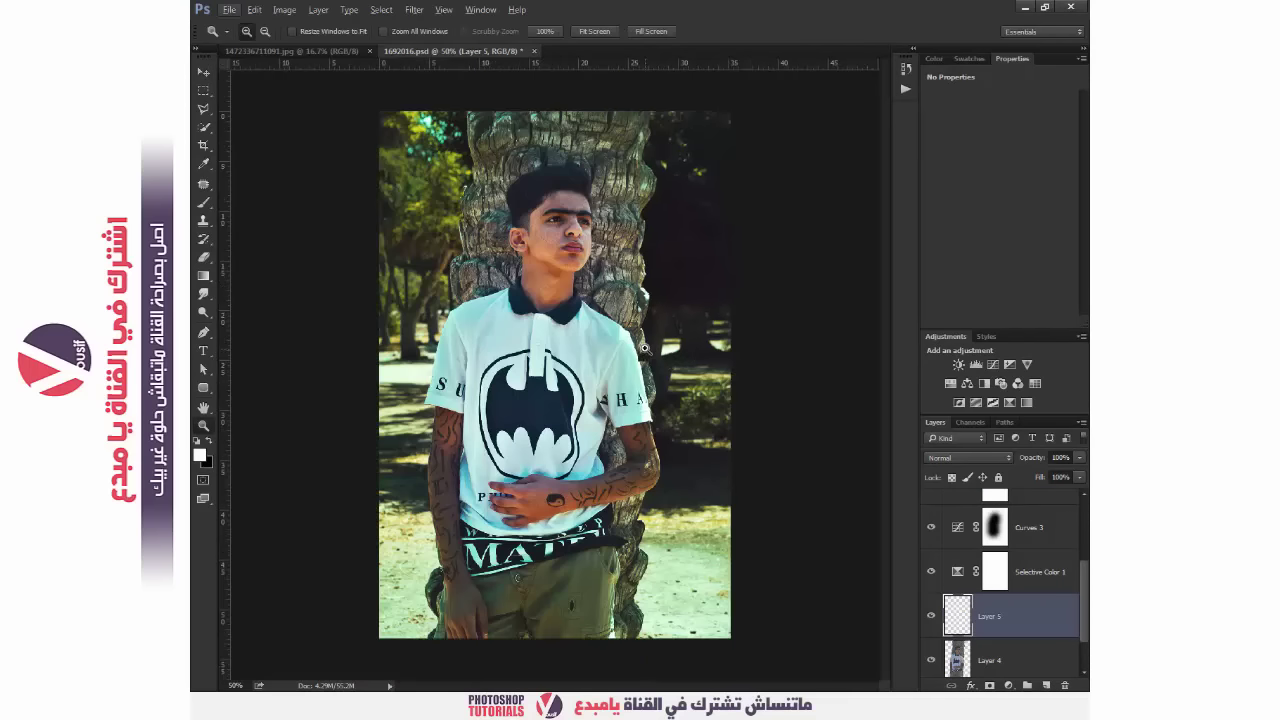
left_click(647, 336, "alt")
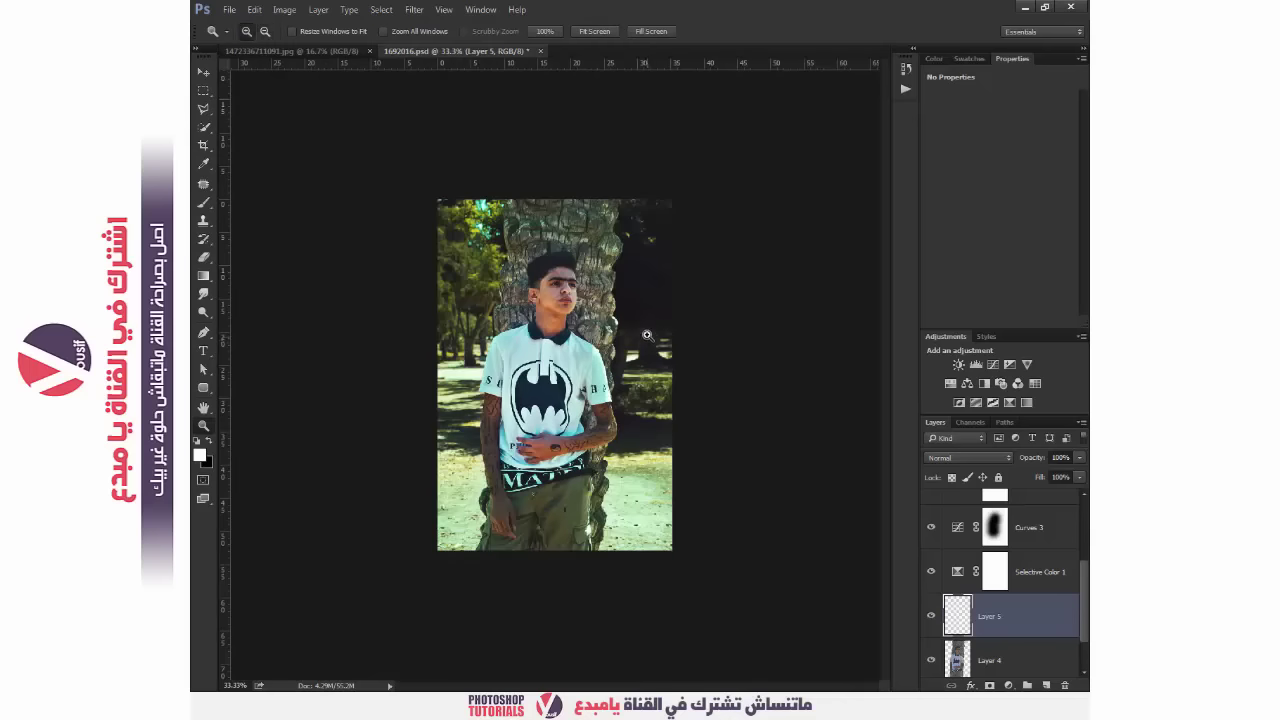
key("b")
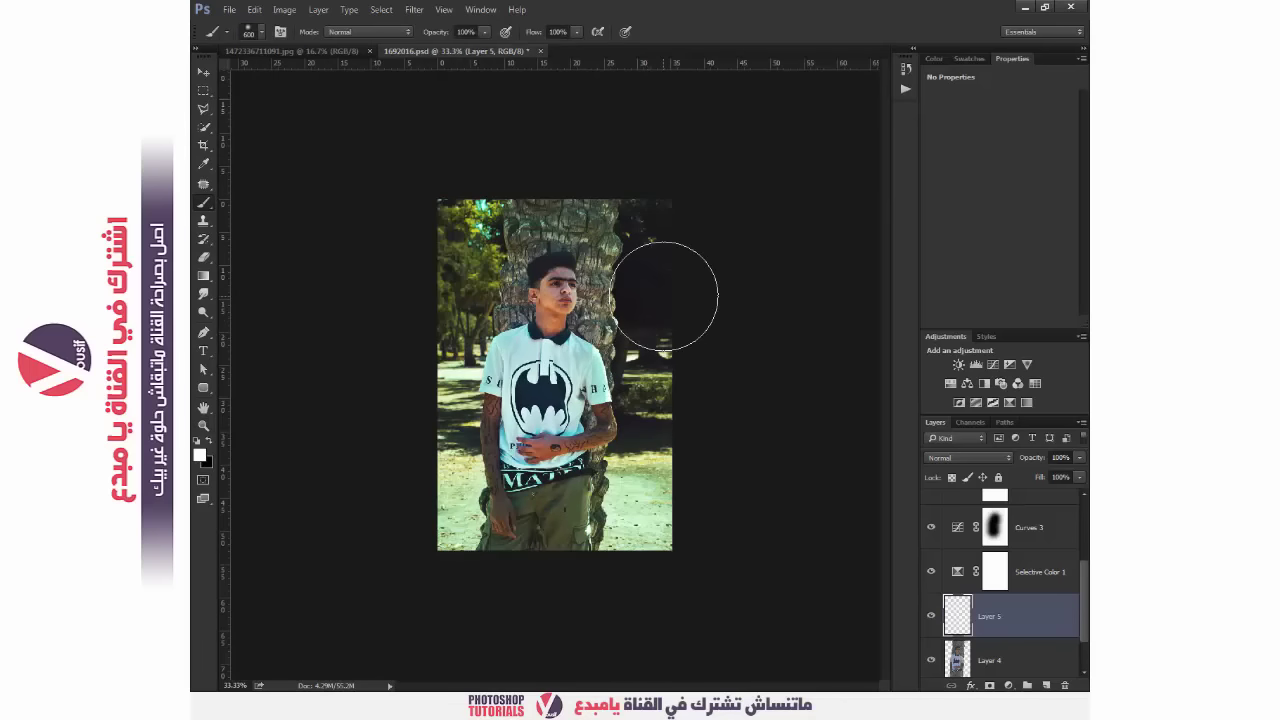
left_click(208, 441)
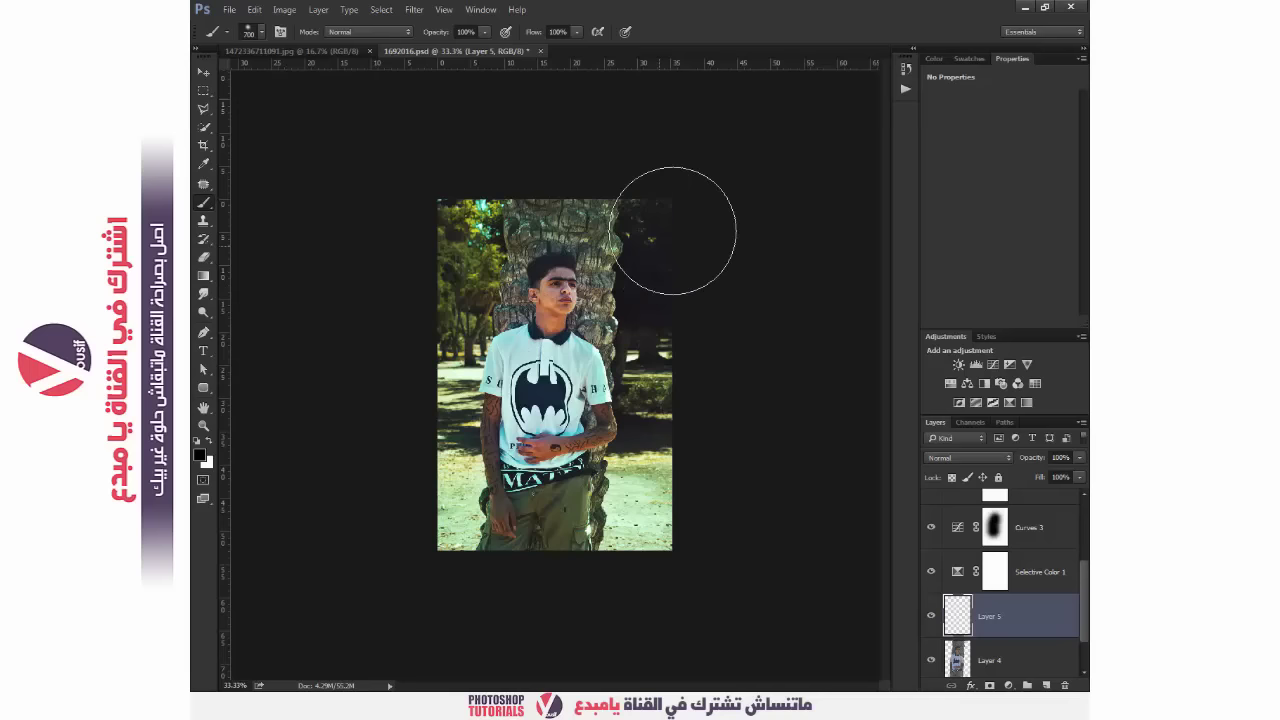
key("bracketright")
key("bracketright")
key("bracketright")
mouse_move(706, 271)
left_mouse_down()
mouse_move(699, 295)
mouse_move(757, 414)
mouse_move(700, 543)
mouse_move(606, 614)
mouse_move(494, 597)
mouse_move(383, 506)
mouse_move(371, 320)
mouse_move(457, 177)
mouse_move(667, 137)
left_mouse_up()
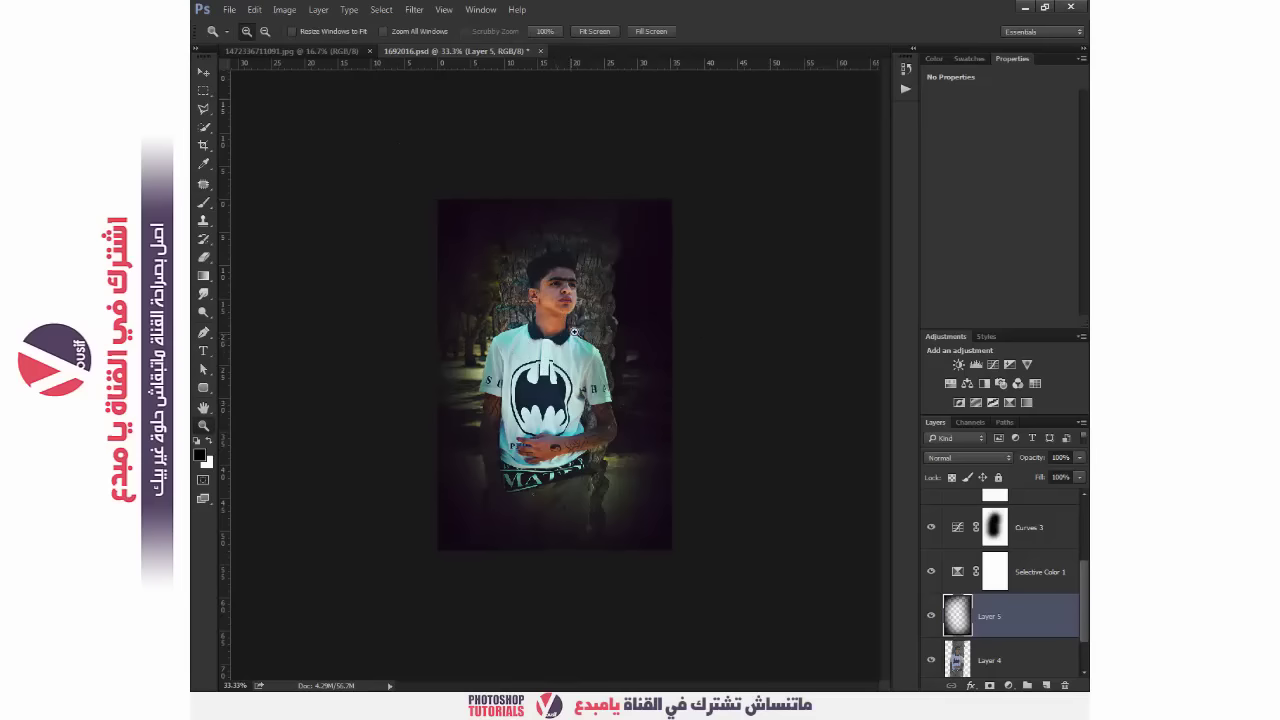
Paint a soft white glow on the photo's right side with a 1100-size brush
left_click(576, 331, "ctrl")
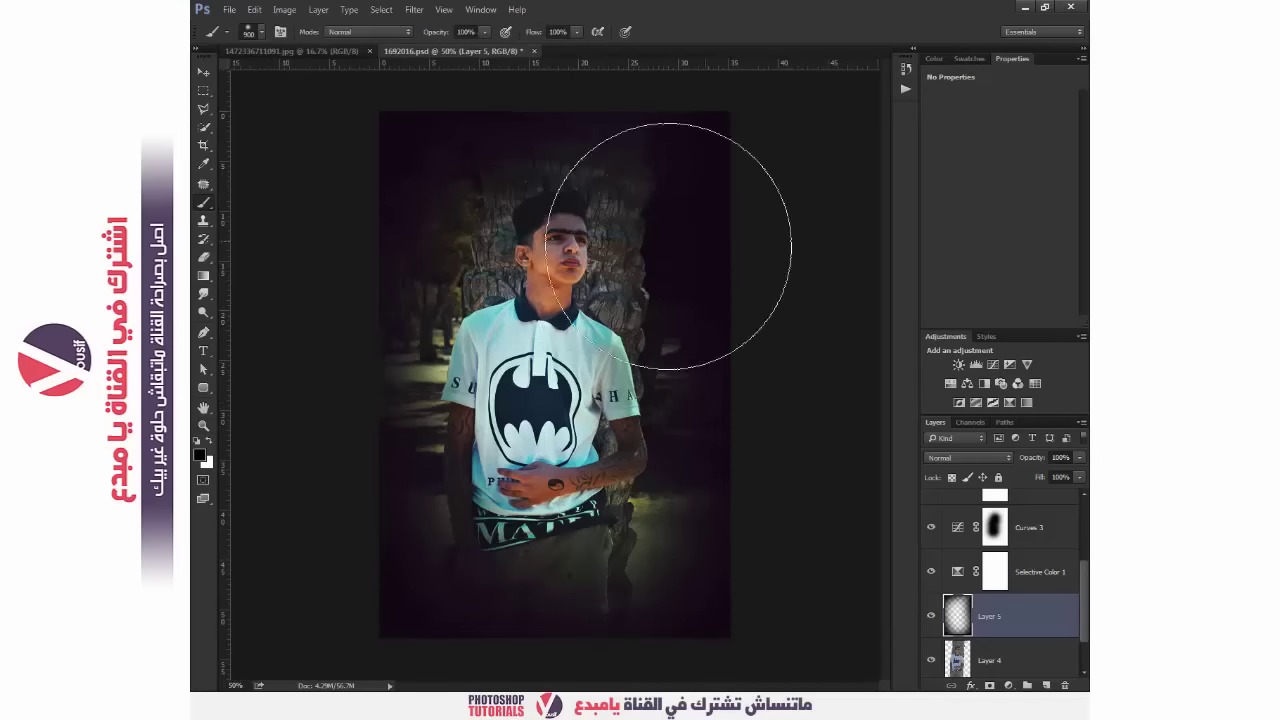
left_click(211, 441)
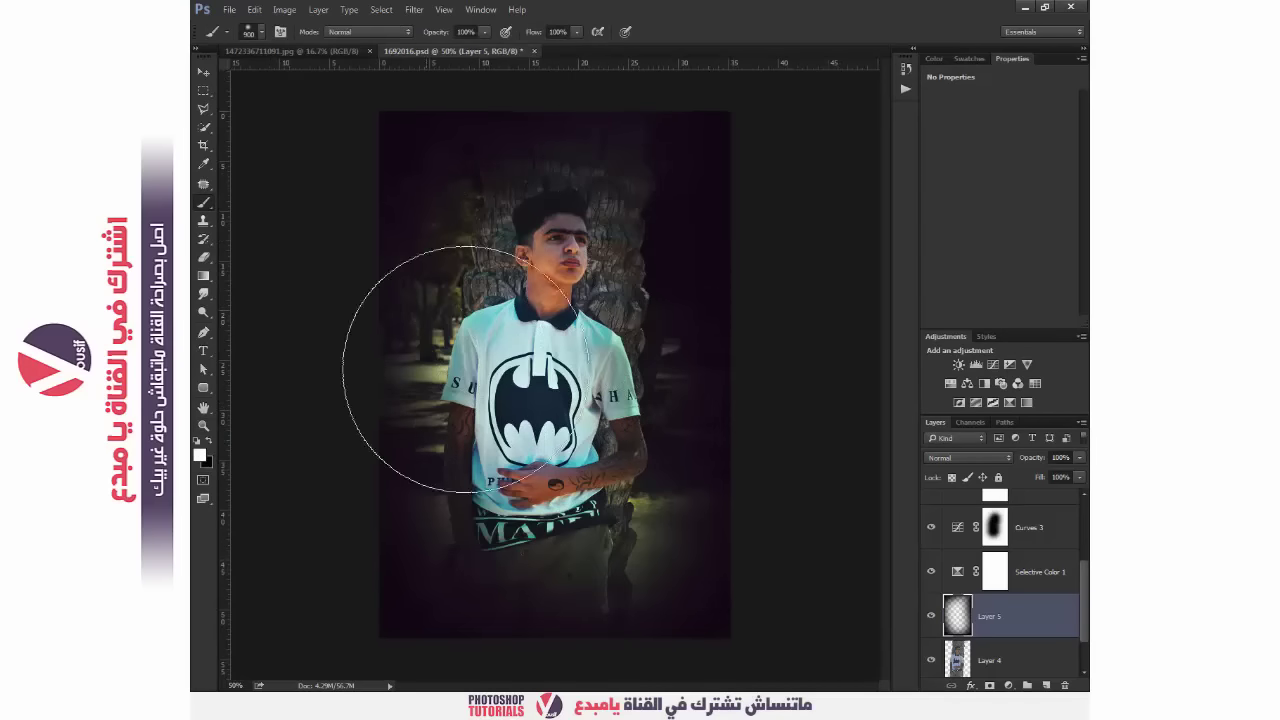
key("bracketright")
key("bracketright")
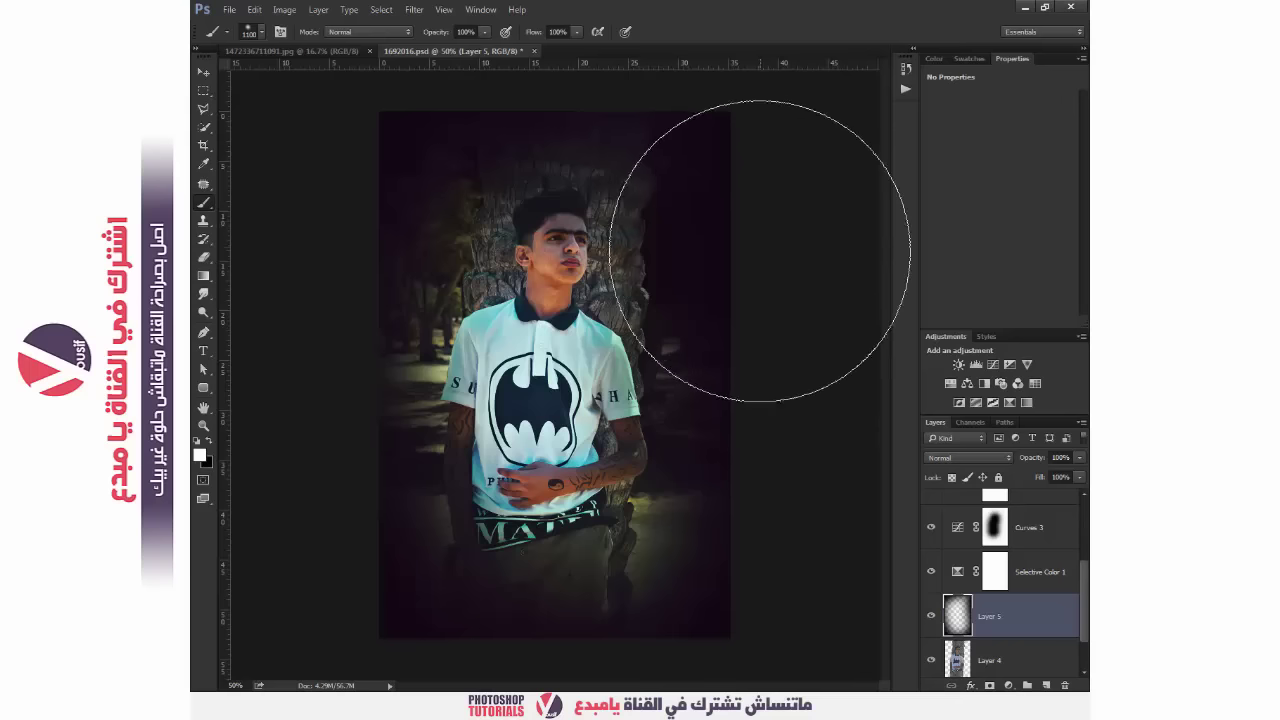
left_click(758, 255)
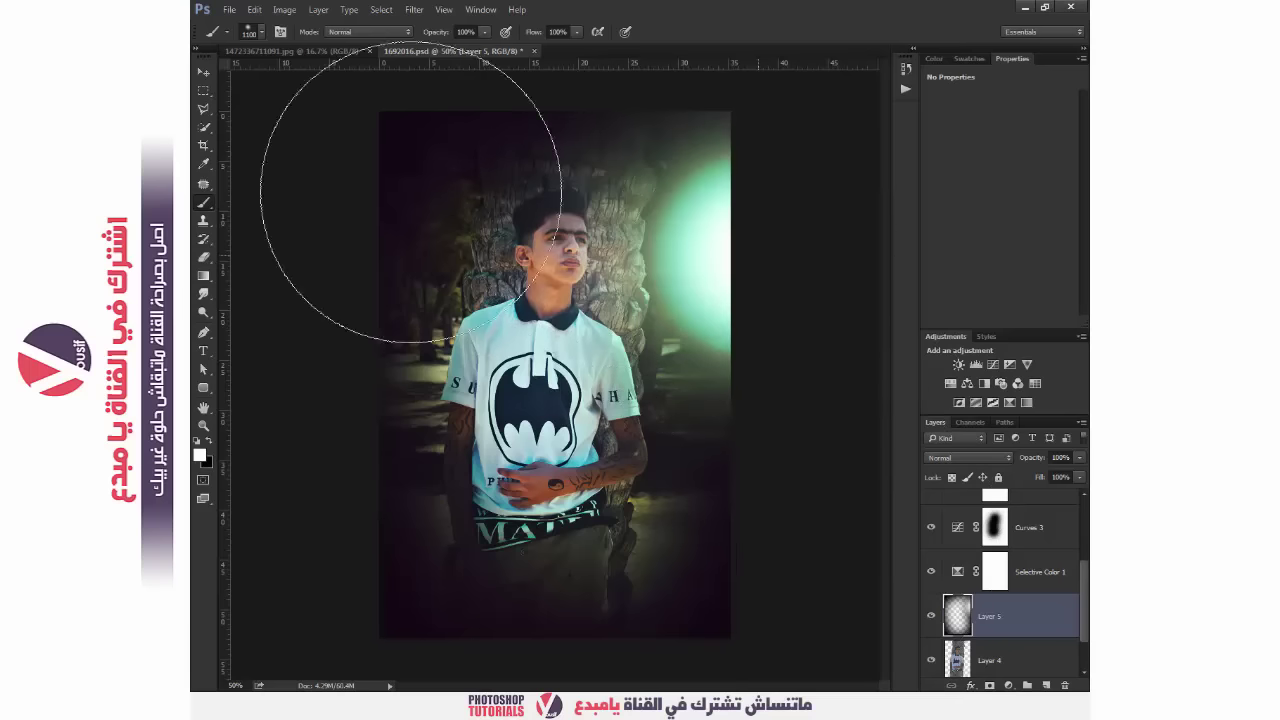
left_click(700, 290)
Set Layer 5's blend mode to Overlay
left_click(203, 73)
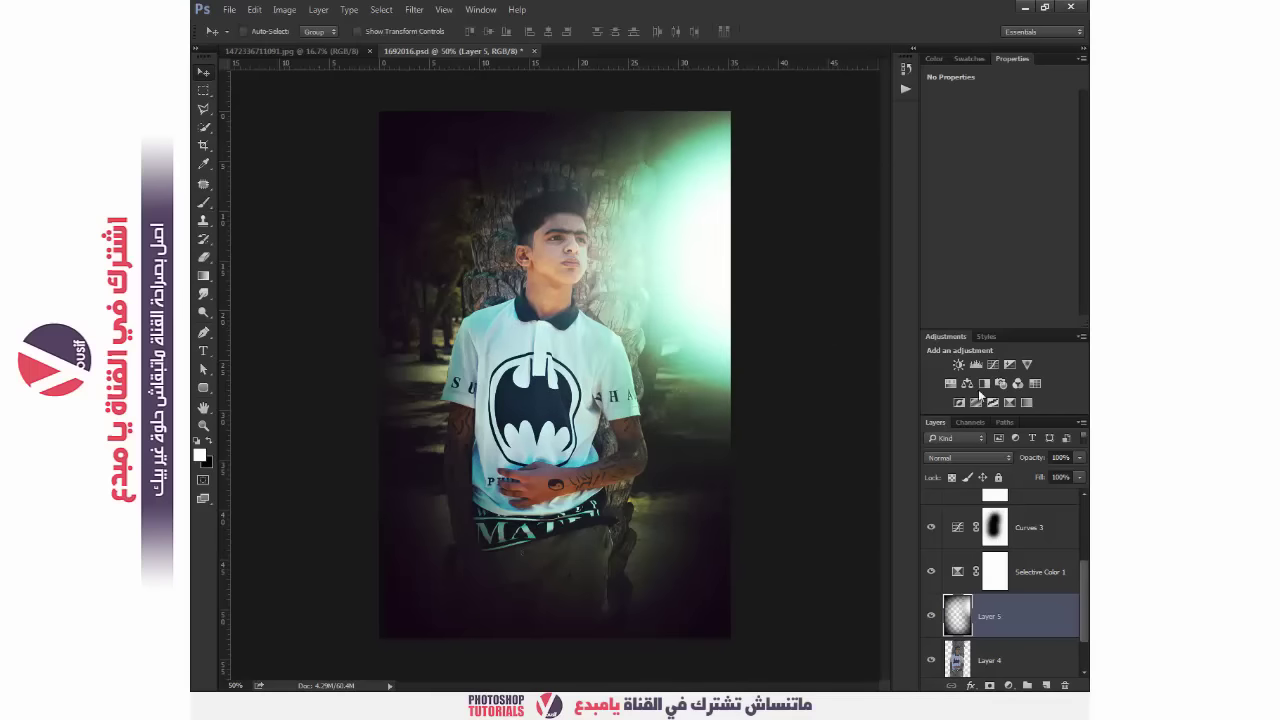
left_click(970, 457)
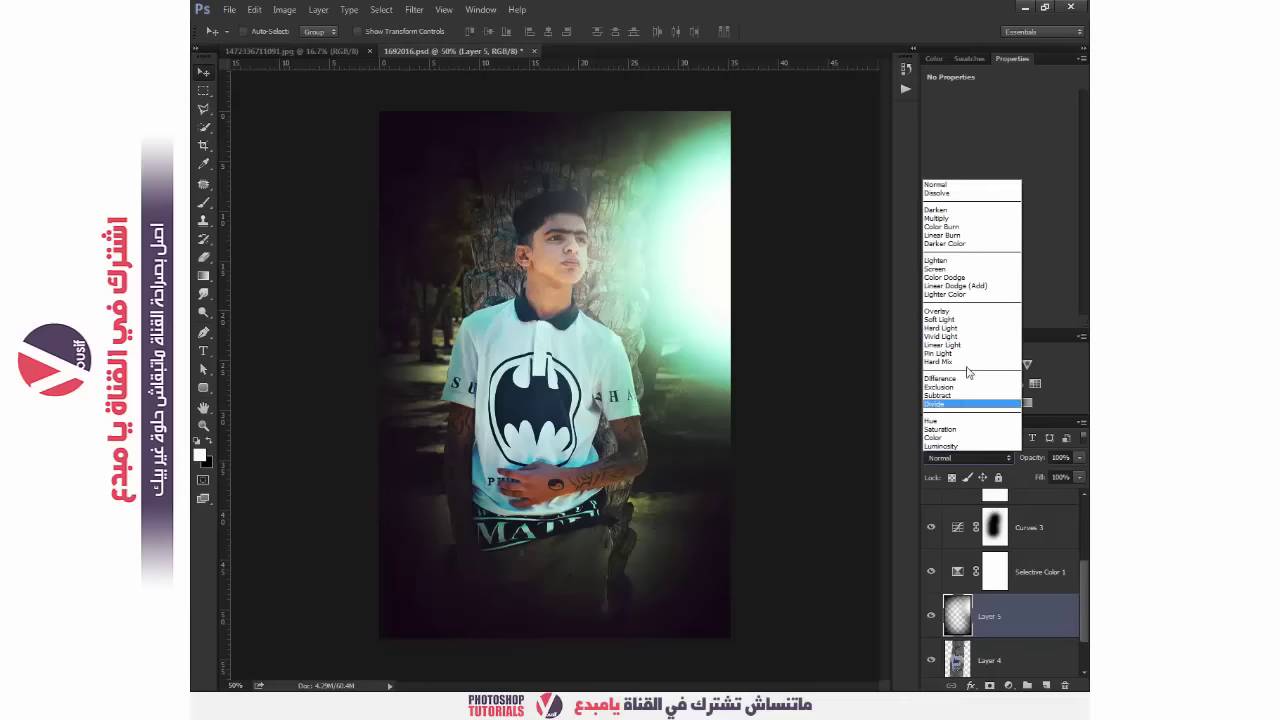
left_click(974, 313)
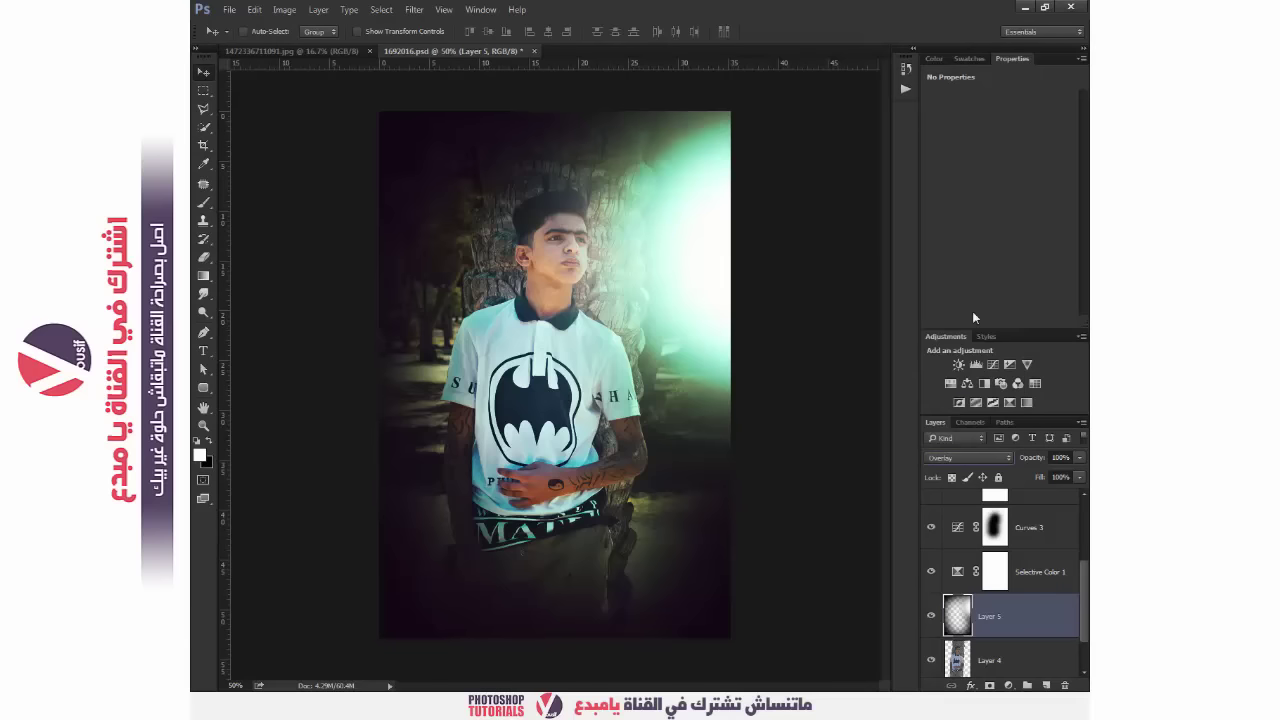
Duplicate Layer 5 with Ctrl+J and set the copy's opacity to 50%
key("ctrl+j")
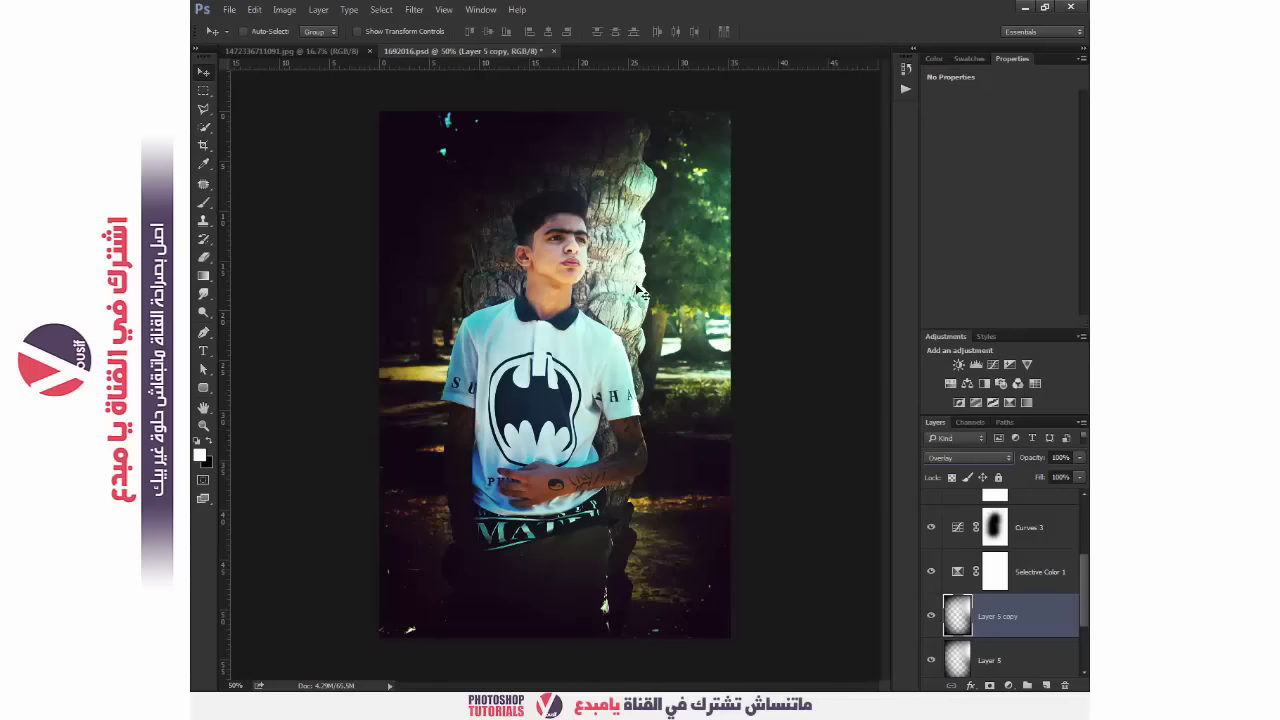
left_click(1036, 458)
type("50")
key("Return")
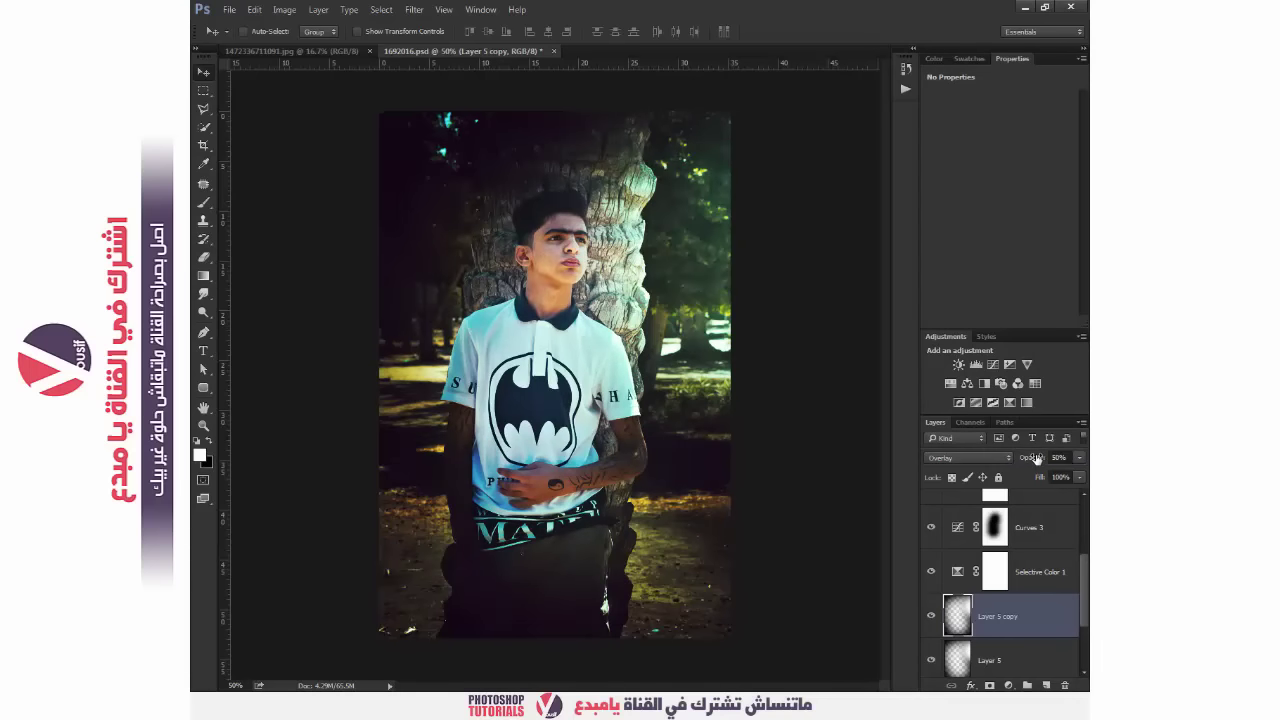
scroll(1031, 550, "down", 1)
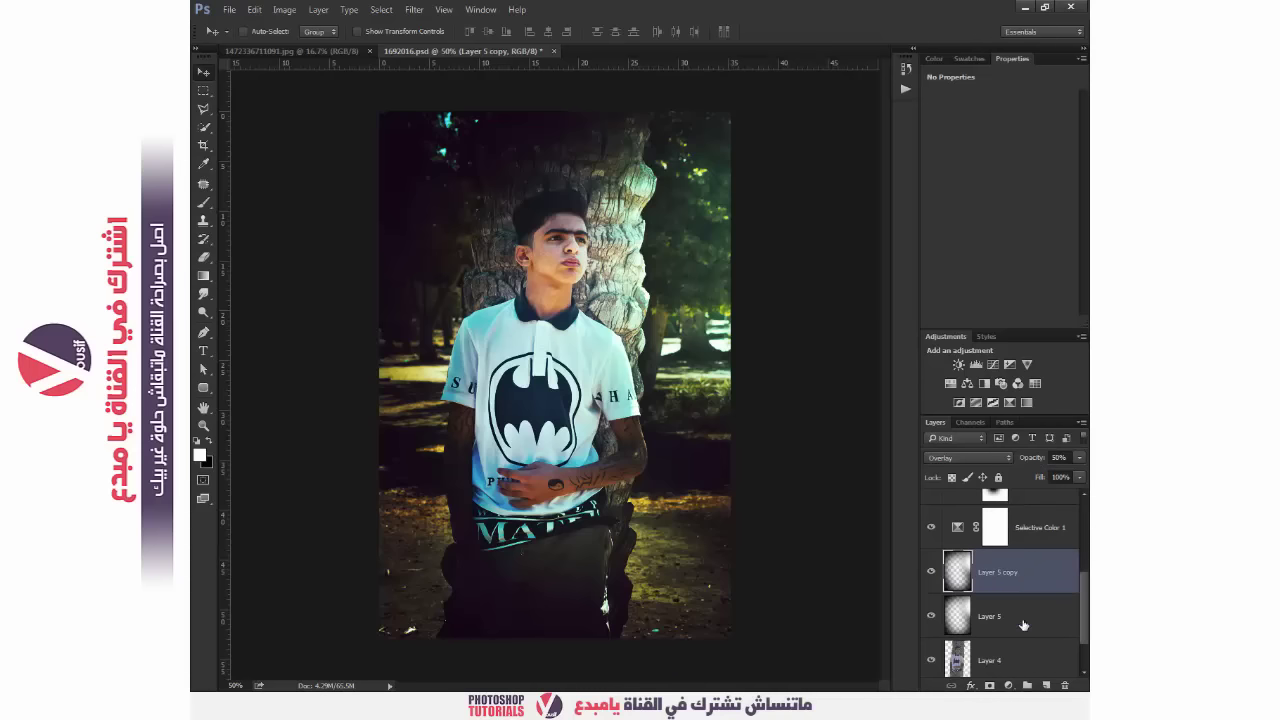
left_click(1009, 628)
left_click(1025, 588)
Zoom in on the boy's face, check Color Lookup 5, and make Layer 4 active
key("z")
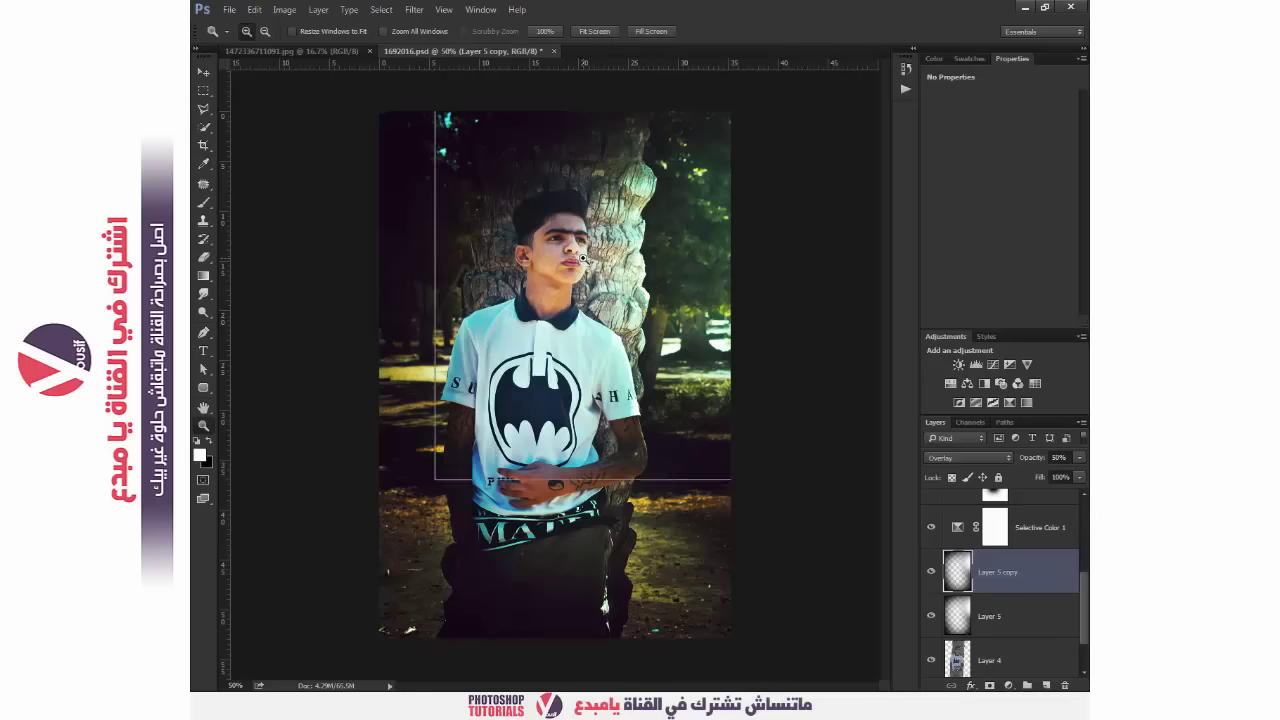
left_click(583, 258)
key("v")
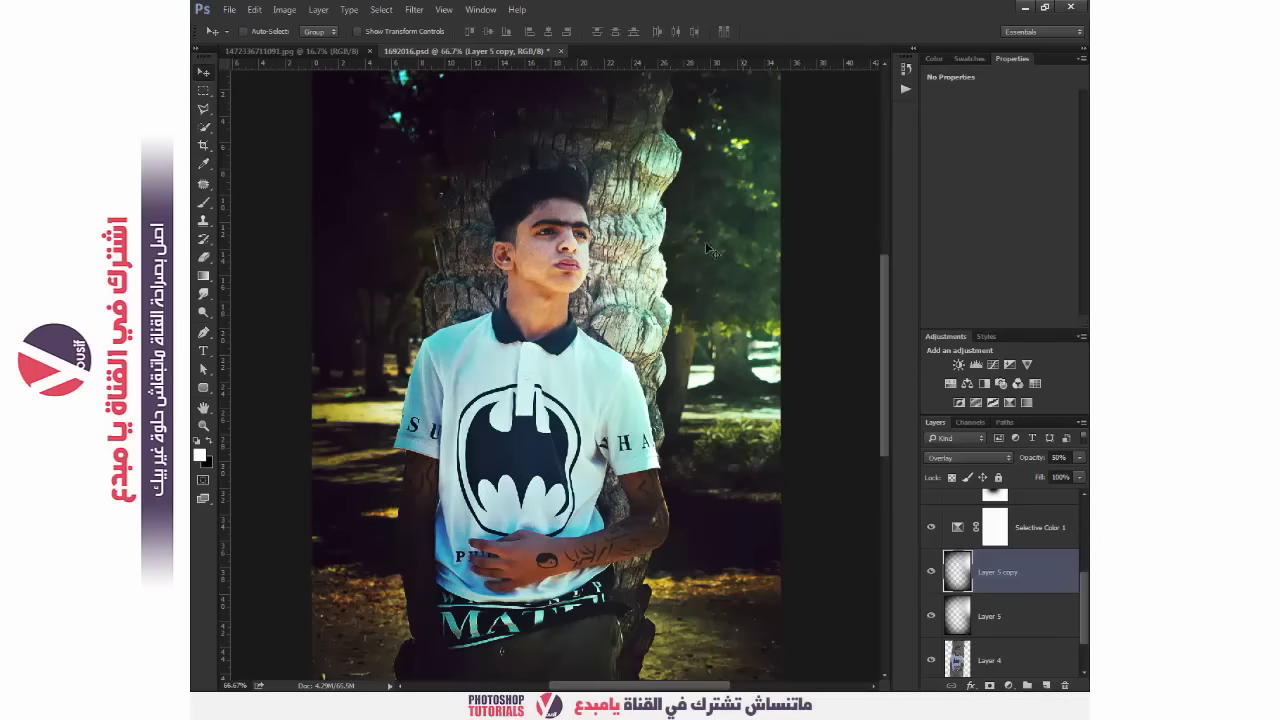
scroll(1024, 541, "up", 3)
scroll(1024, 541, "up", 2)
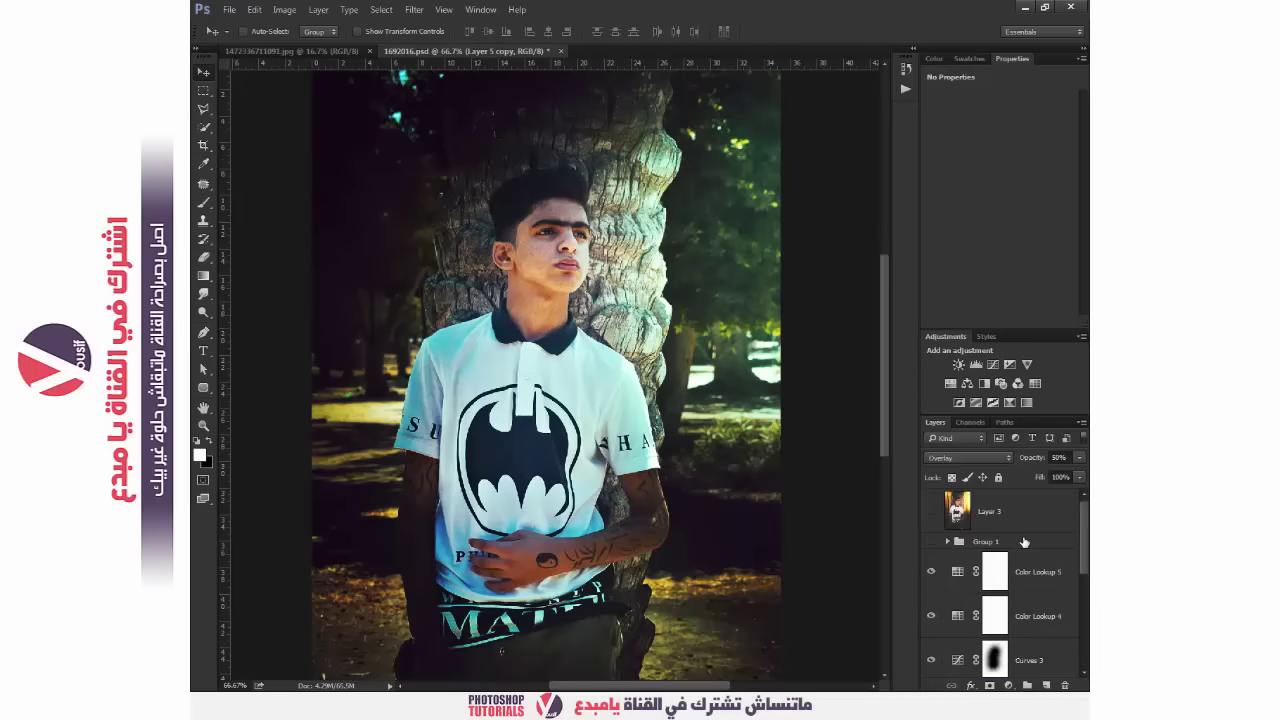
left_click(1033, 572)
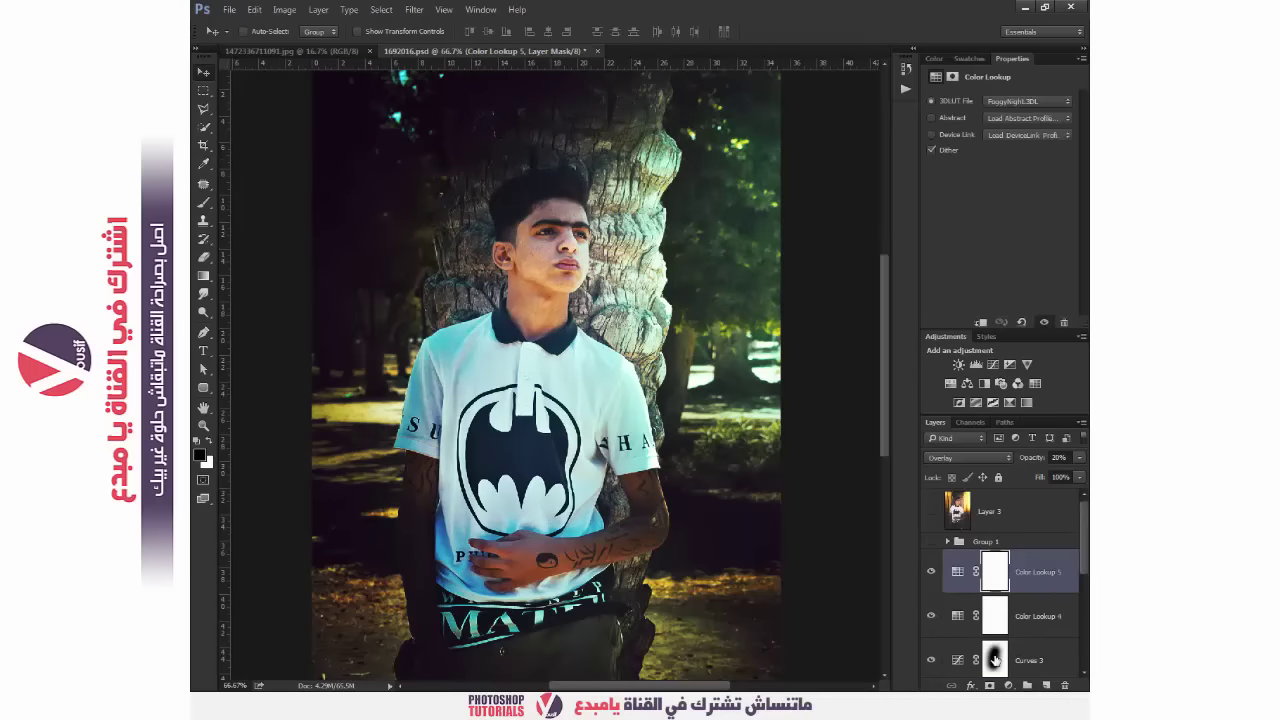
scroll(994, 659, "down", 5)
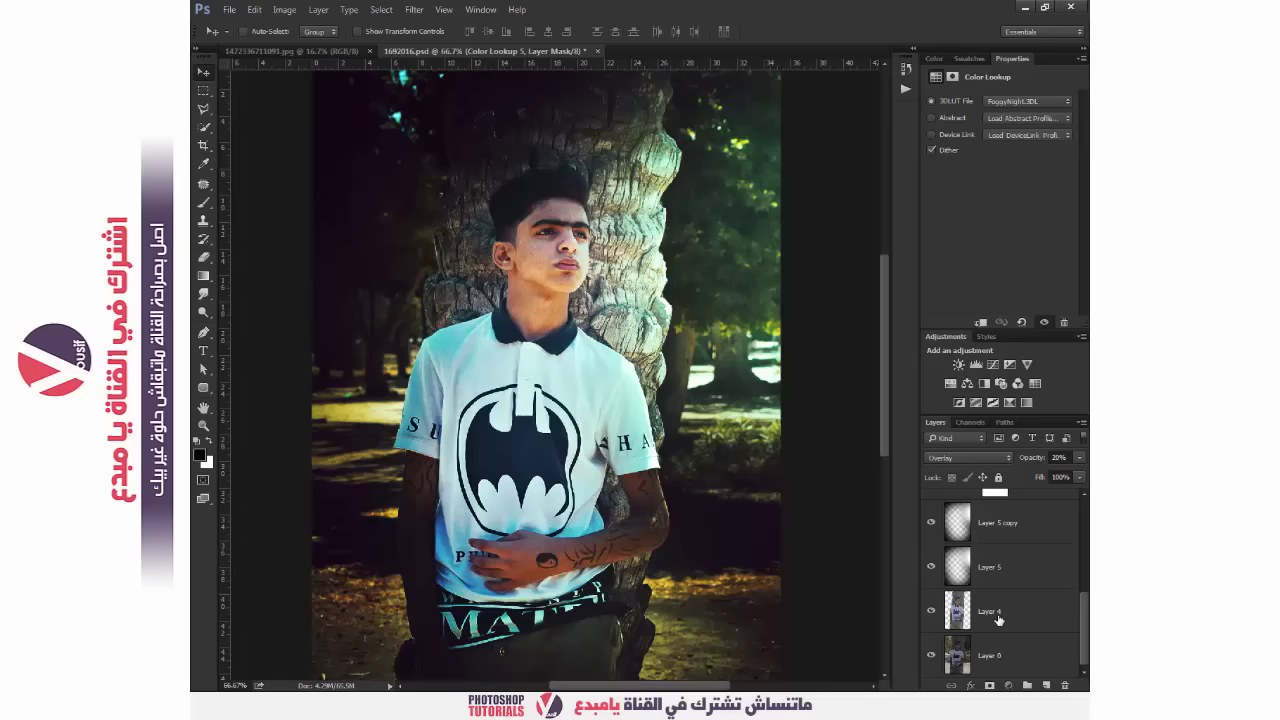
left_click(998, 620)
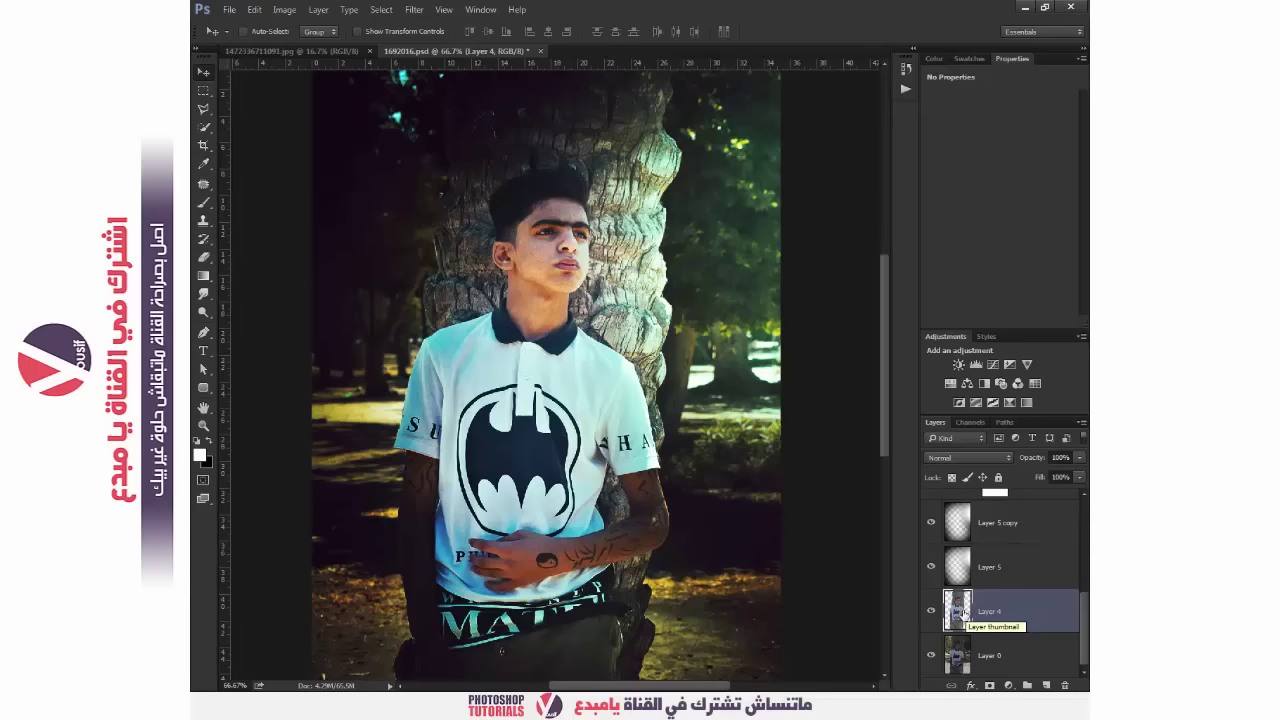
Load Layer 4's cut-out as a selection, expand it by 15 pixels, and select Layer 0
left_click(958, 616, "ctrl")
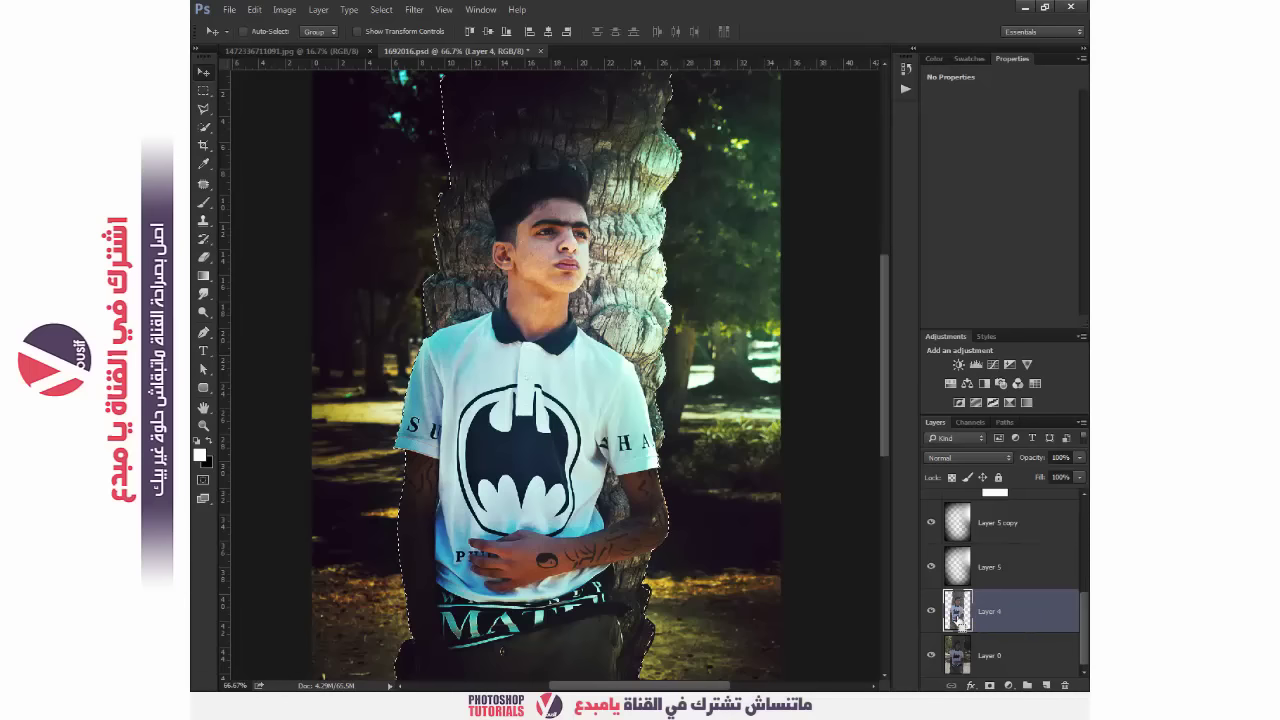
left_click(381, 9)
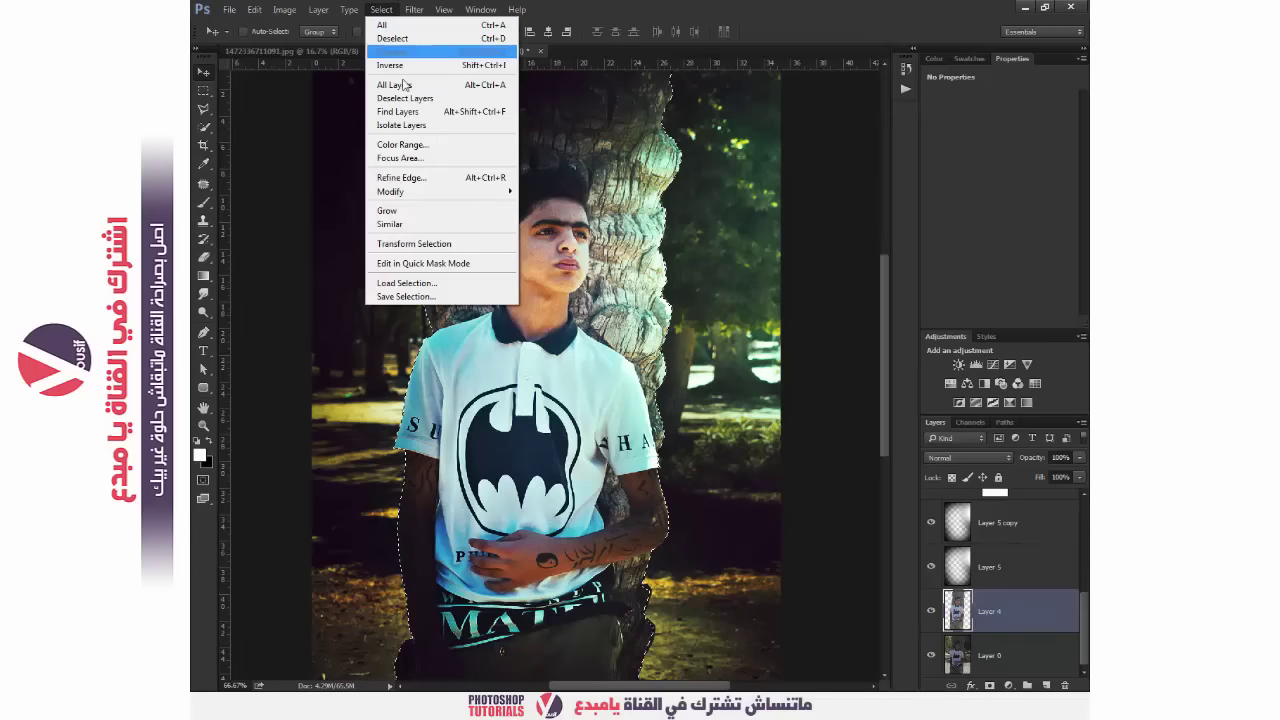
mouse_move(440, 191)
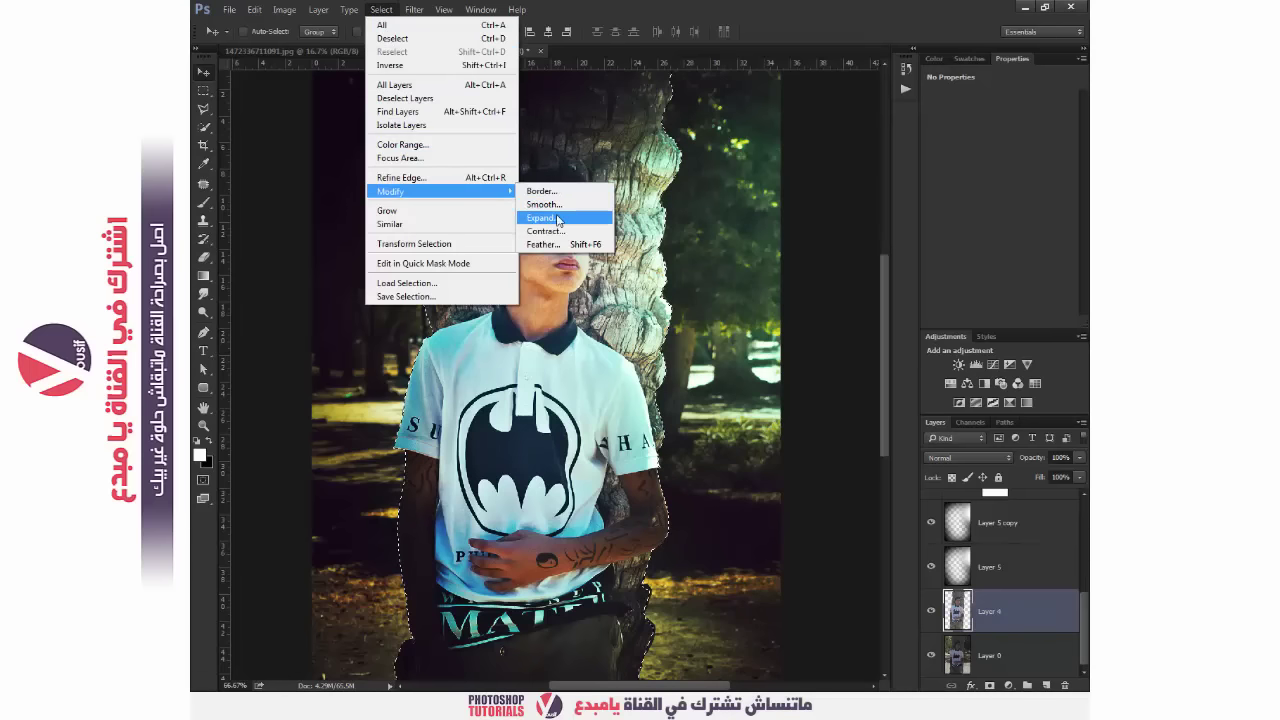
left_click(559, 220)
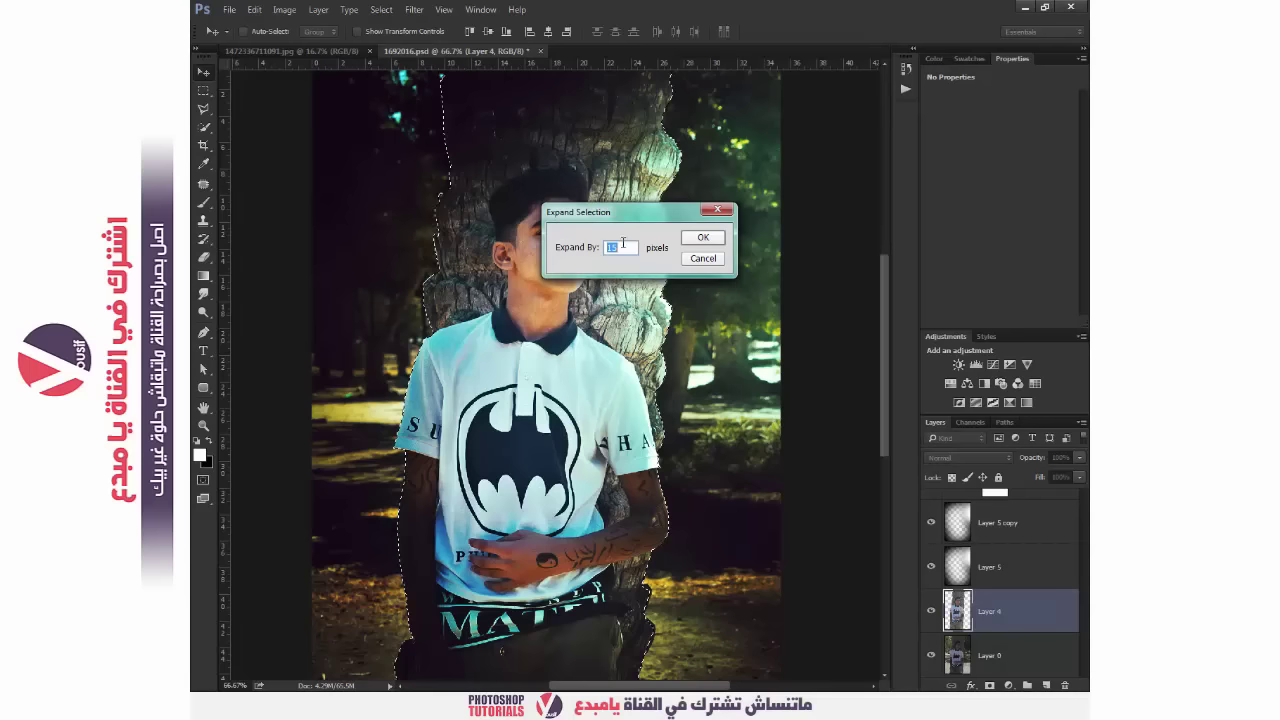
left_click(700, 240)
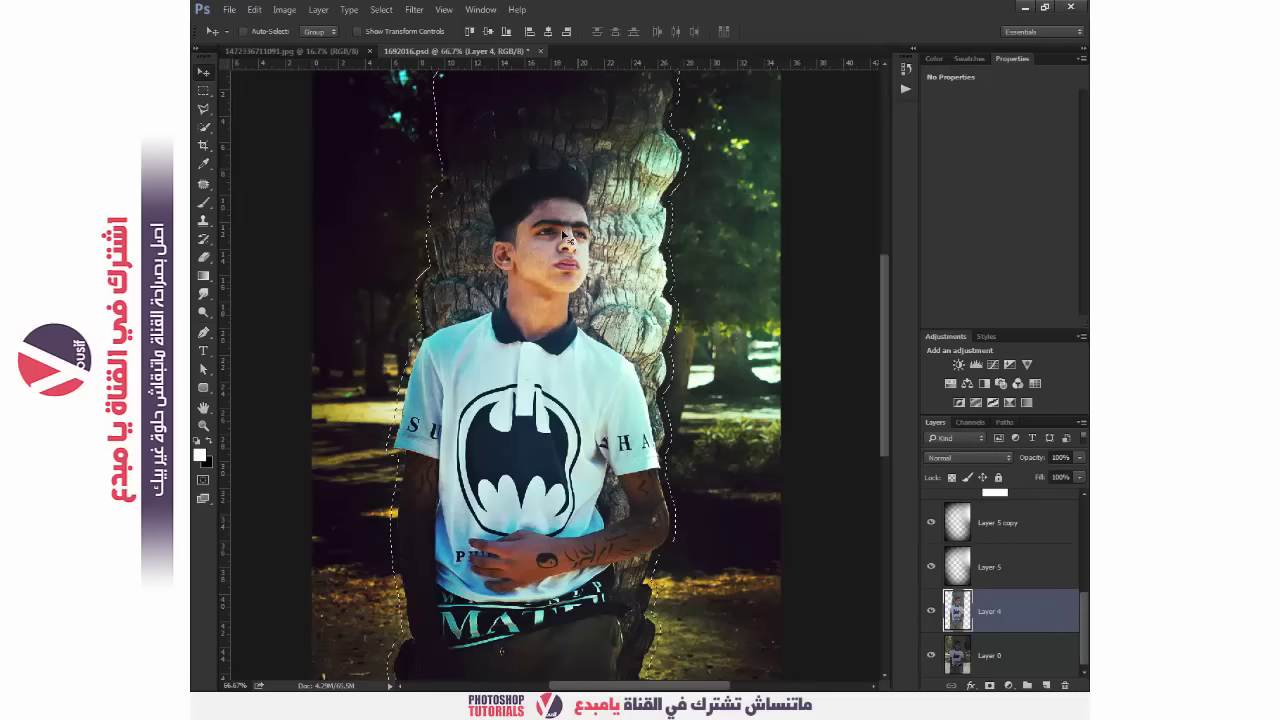
left_click(991, 662)
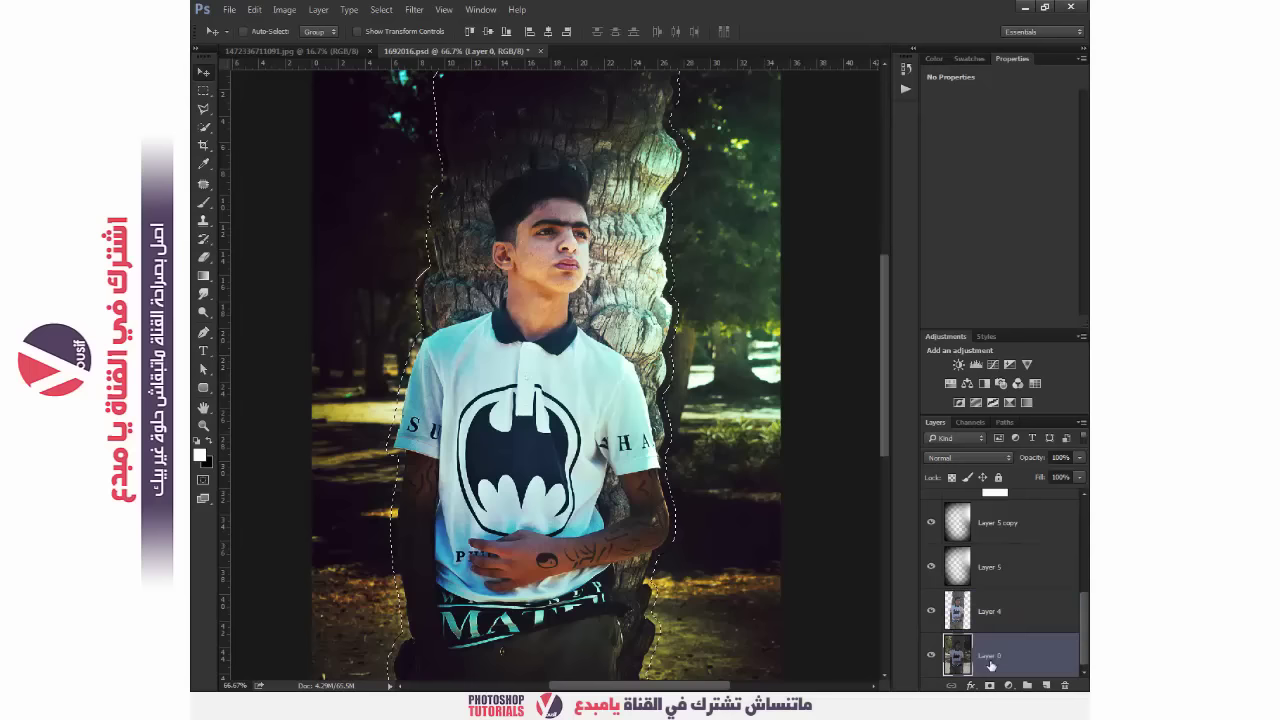
left_click(276, 8)
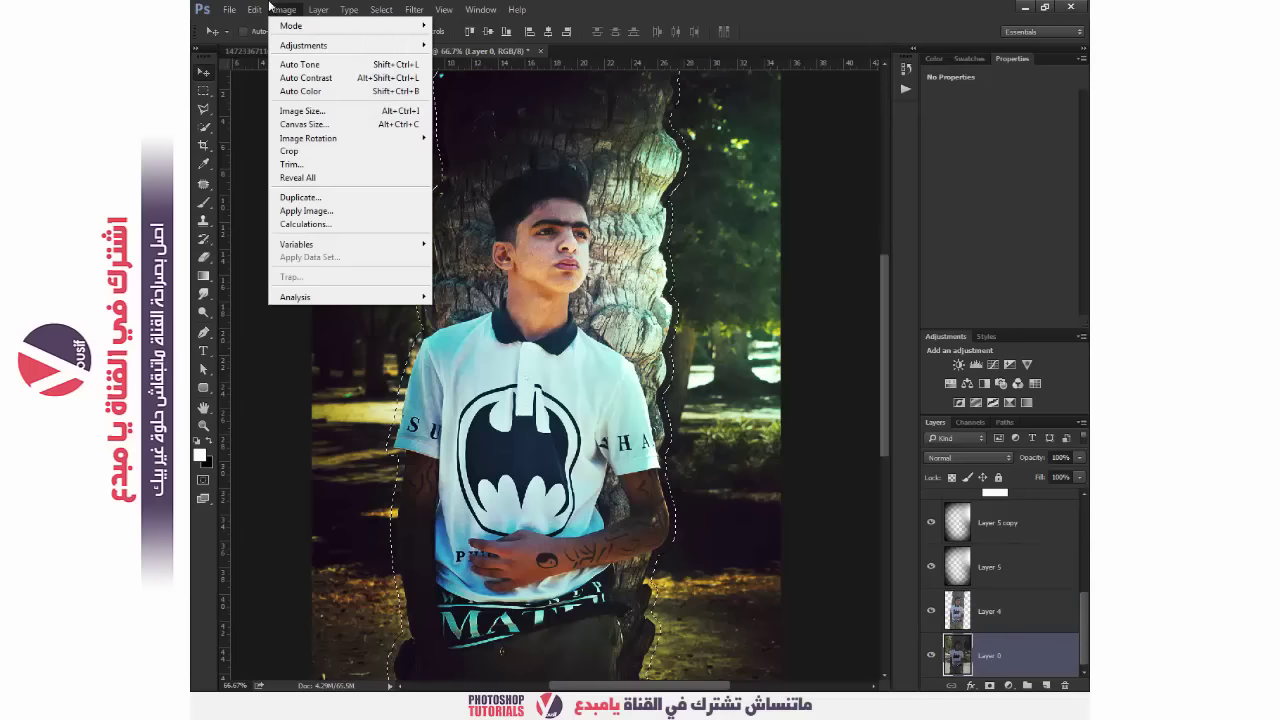
mouse_move(254, 9)
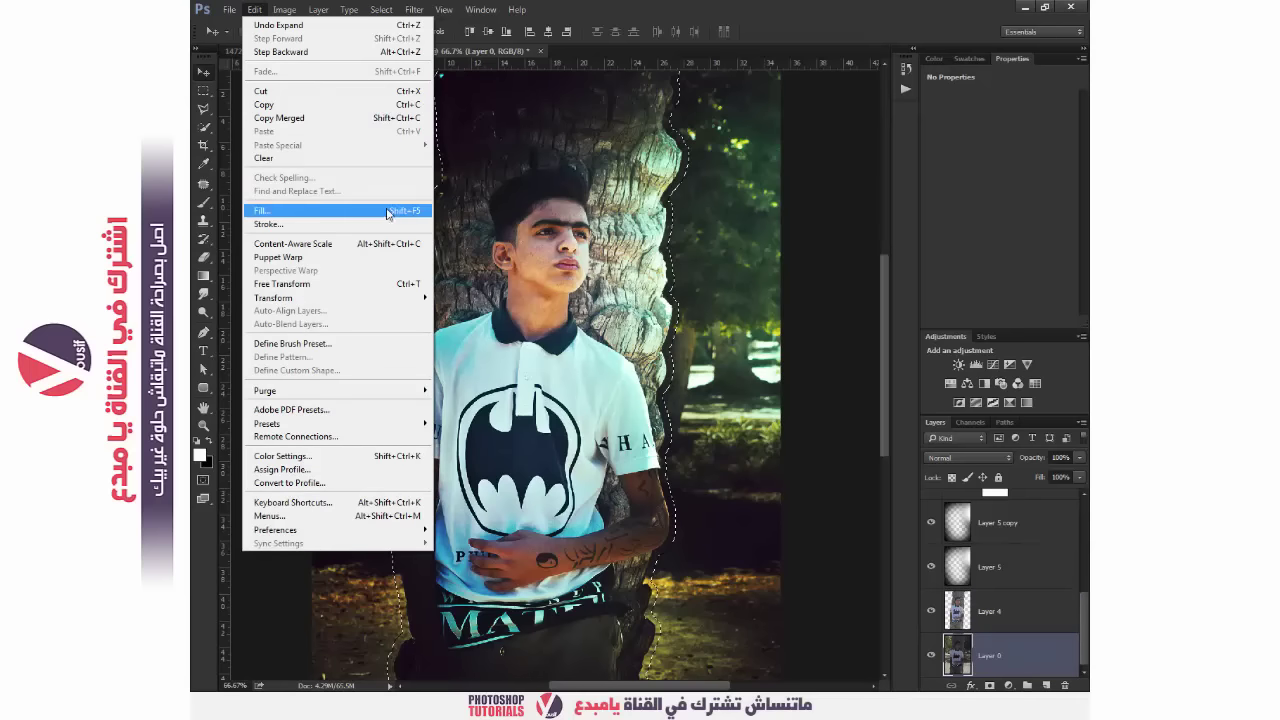
Content-aware fill the expanded selection on Layer 0
left_click(389, 212)
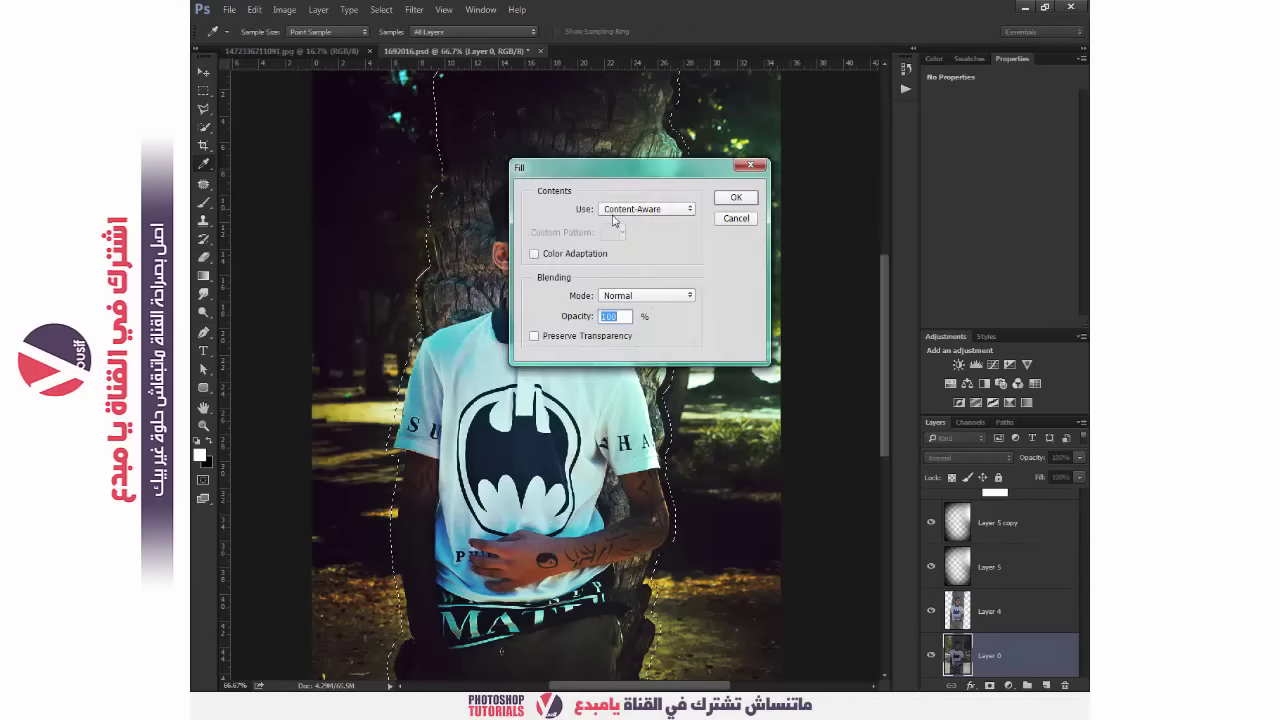
left_click(626, 210)
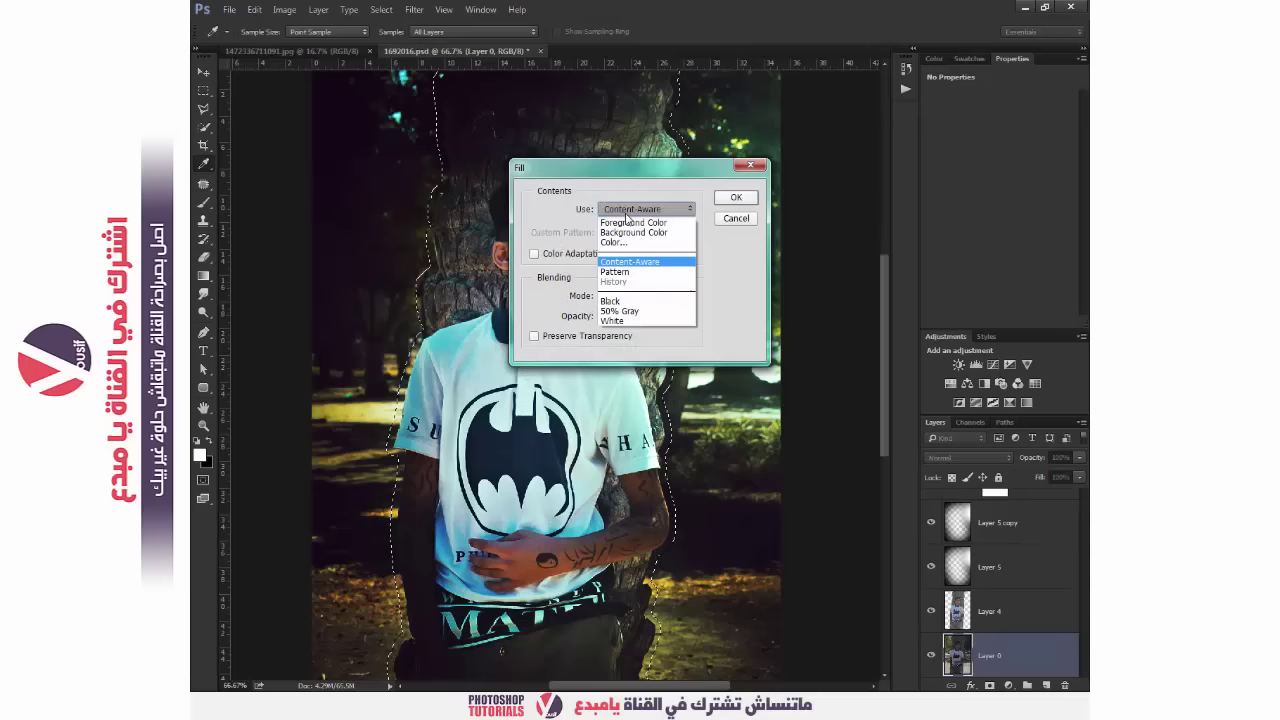
left_click(645, 261)
left_click(730, 200)
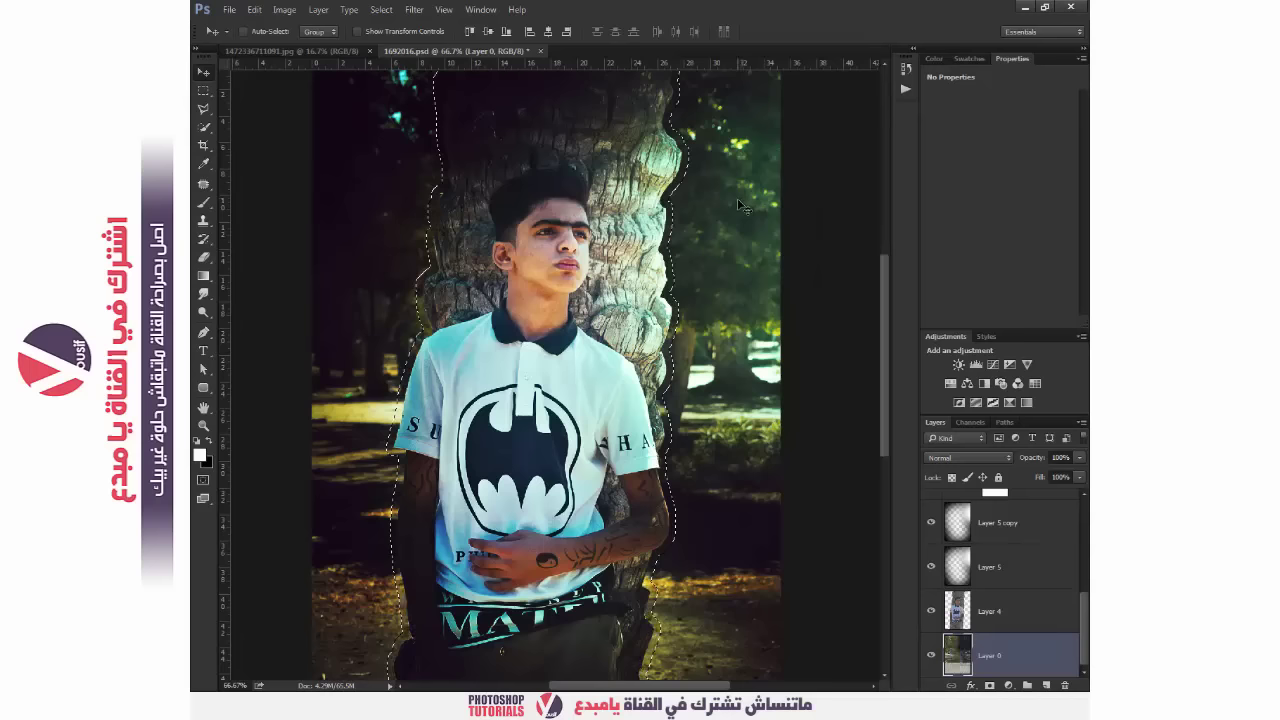
Nudge the filled layer, deselect, and toggle Layer 4 off and on to inspect the background
left_click_drag(740, 206, 716, 220)
key("ctrl+d")
left_click(935, 612)
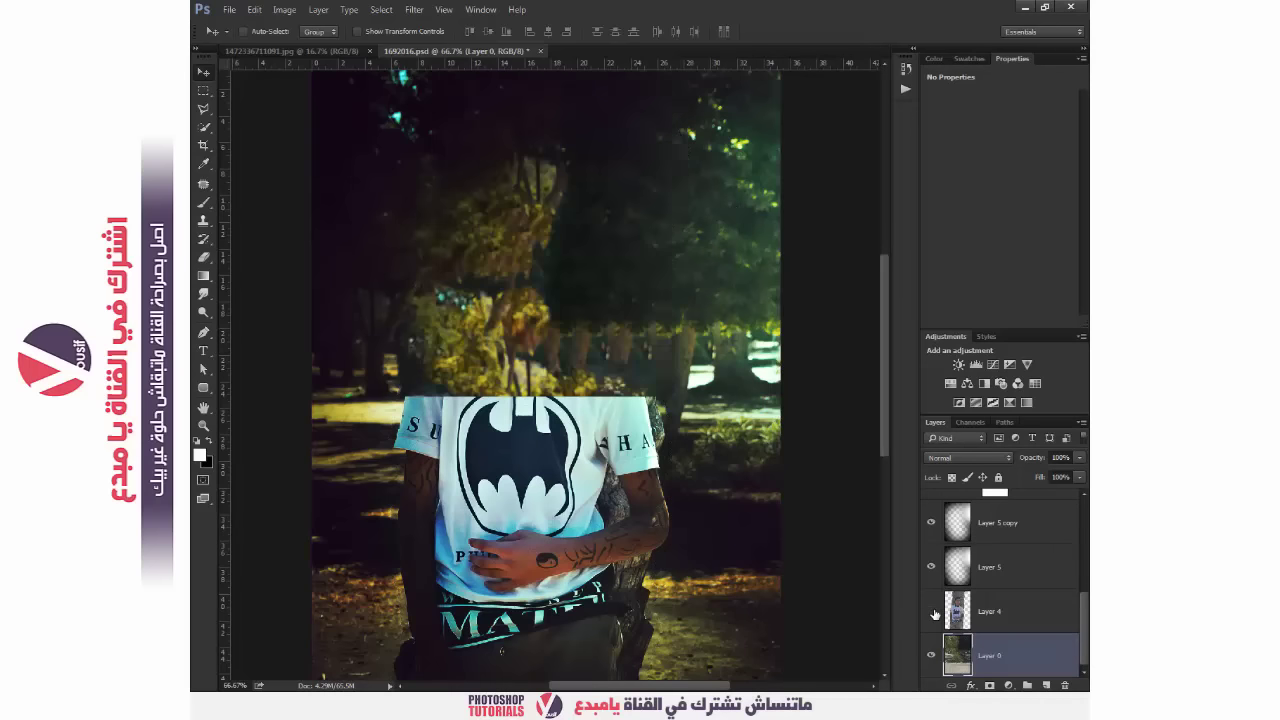
left_click(933, 612)
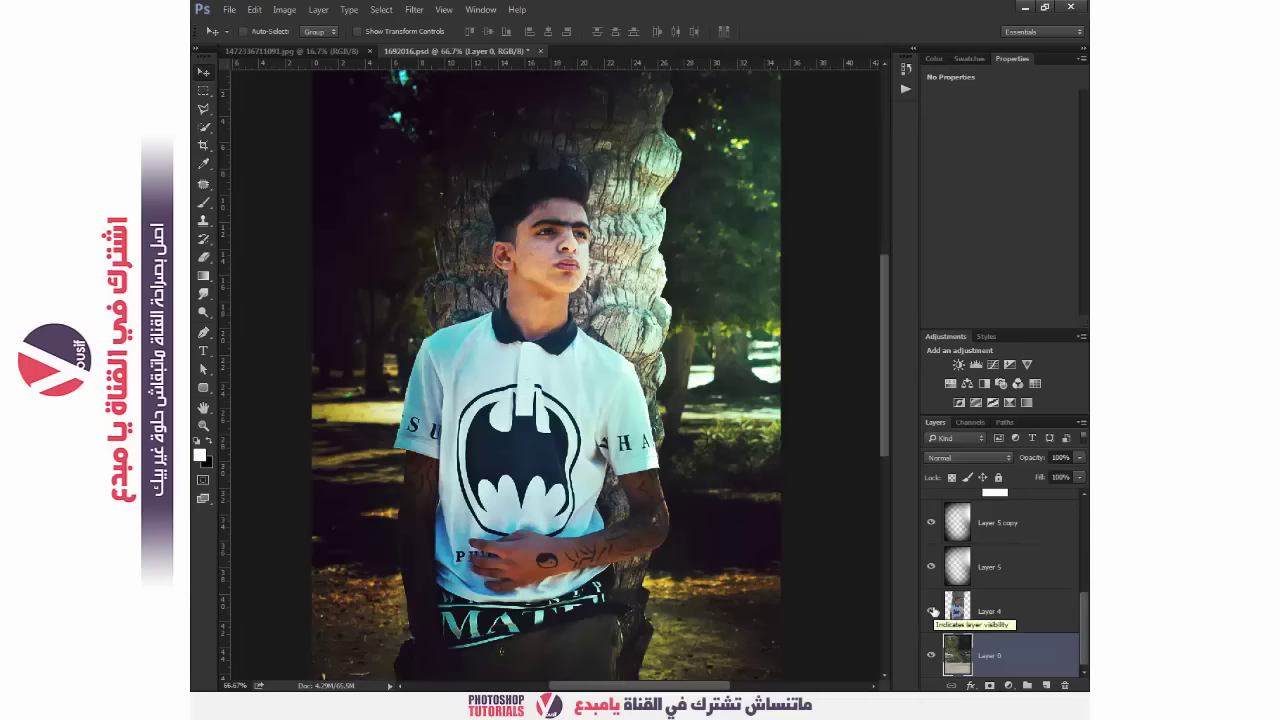
left_click(414, 9)
mouse_move(497, 151)
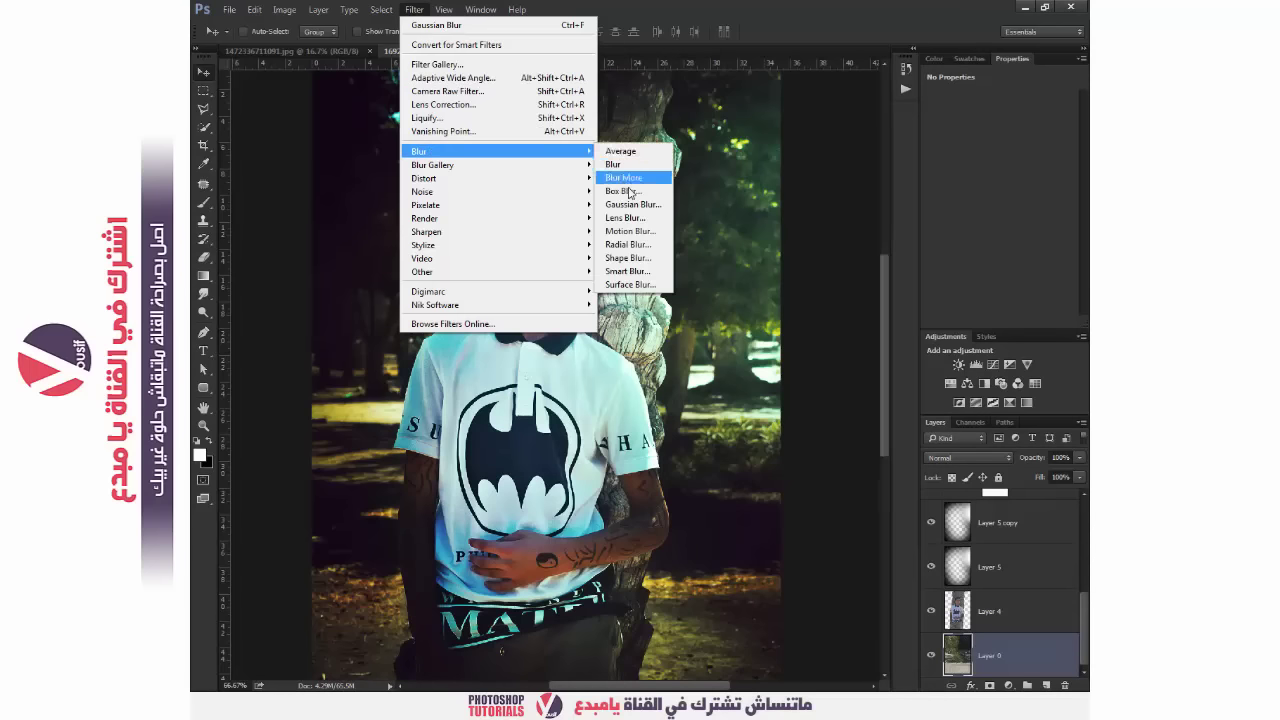
Apply a Gaussian Blur with an 8-pixel radius to Layer 0
left_click(633, 205)
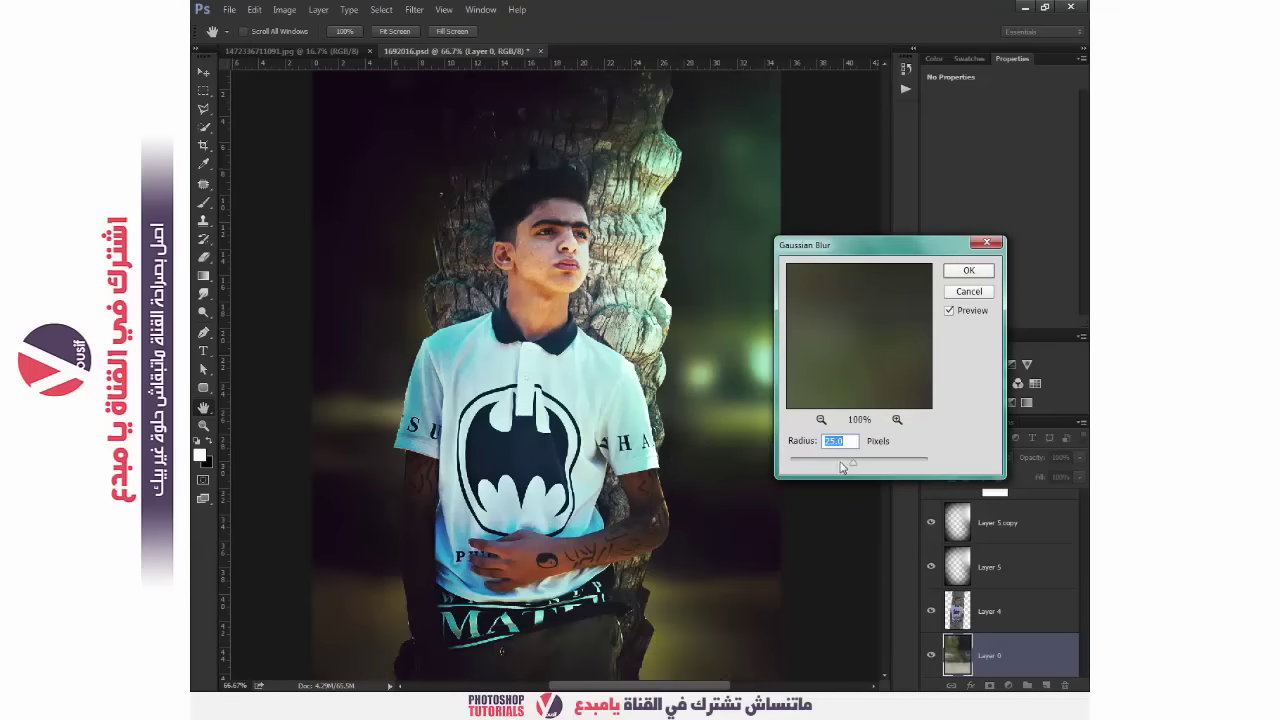
left_click_drag(837, 467, 828, 465)
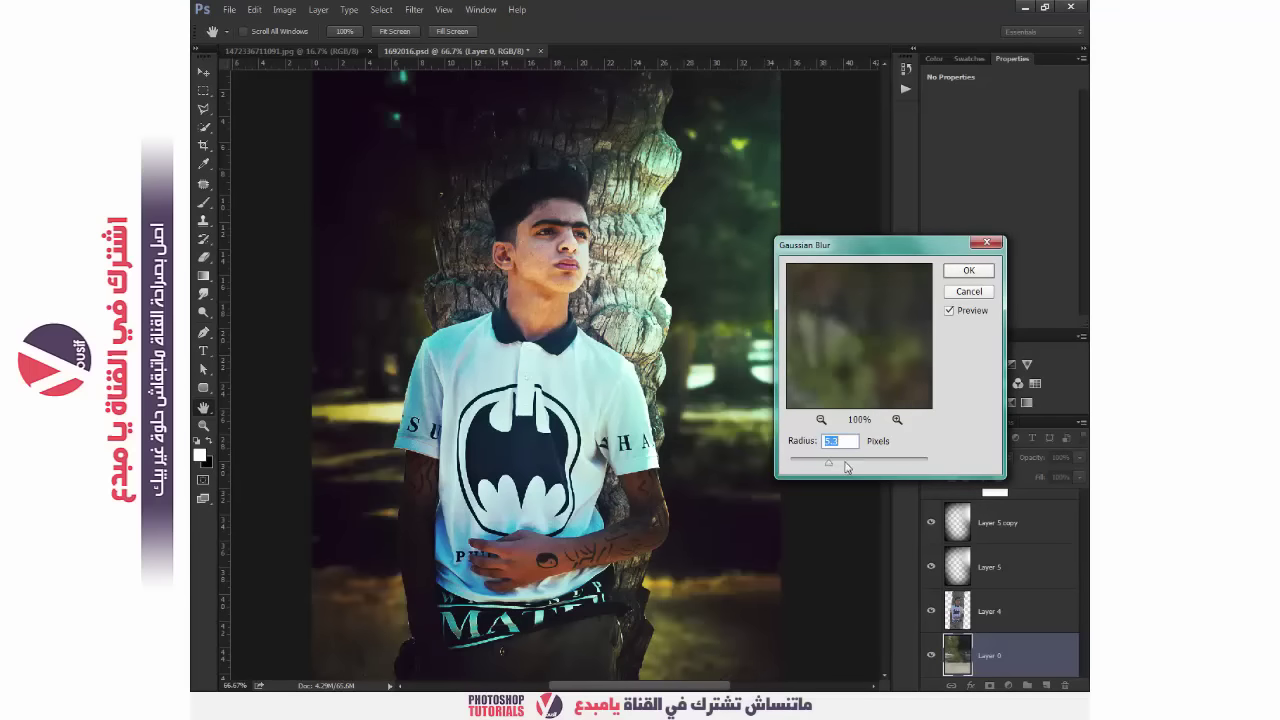
left_click(838, 441)
type("8")
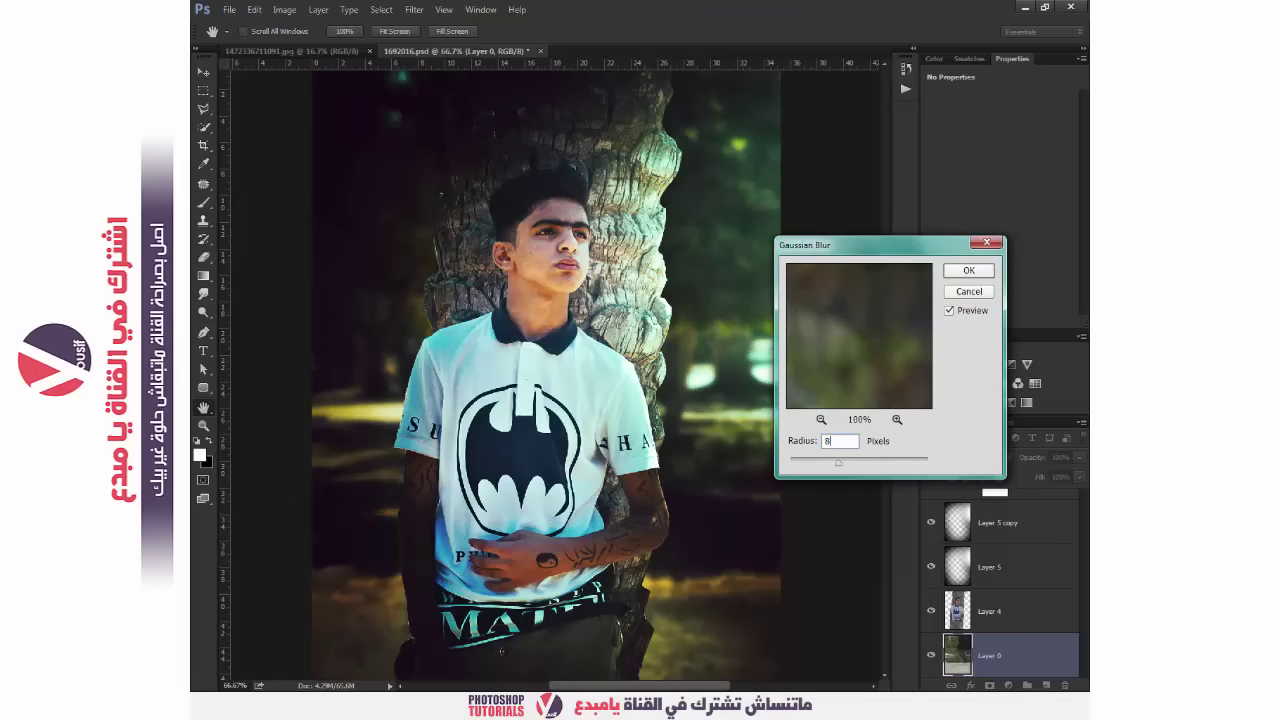
left_click(977, 273)
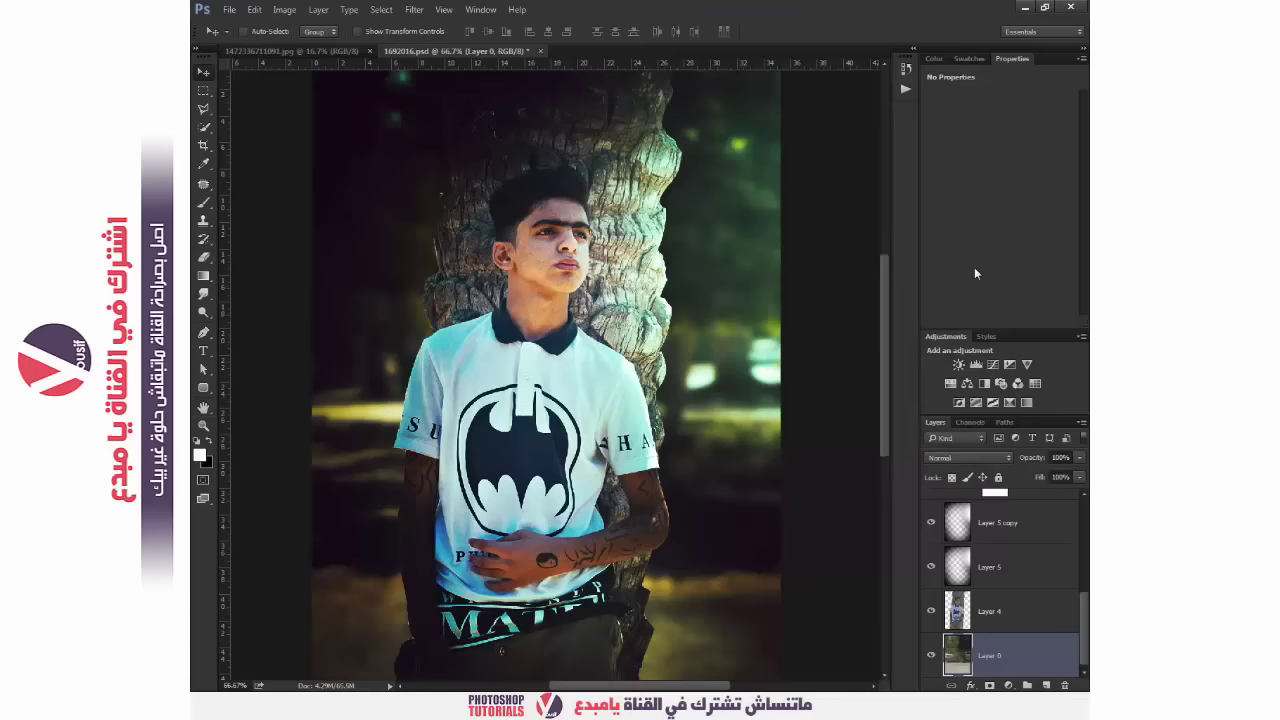
Add a colorized Hue/Saturation layer at Hue 193, Saturation 44, then zoom out to 50%
left_click(1008, 685)
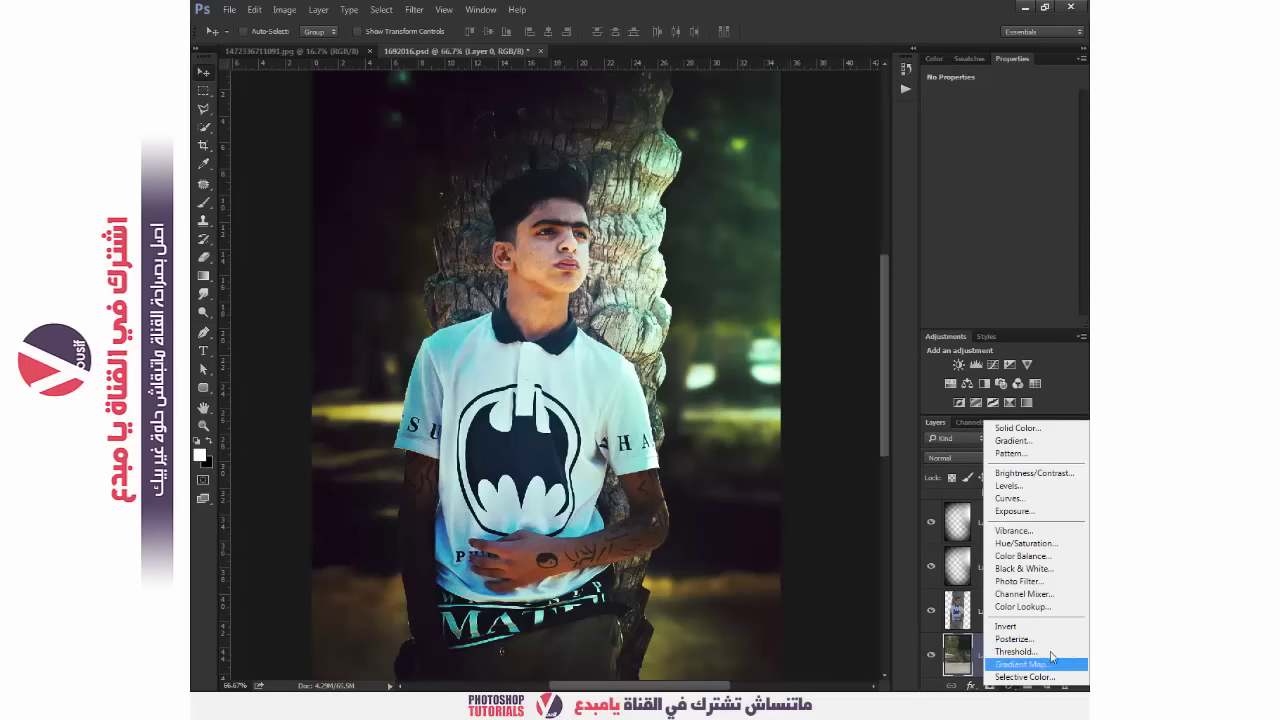
left_click(1049, 543)
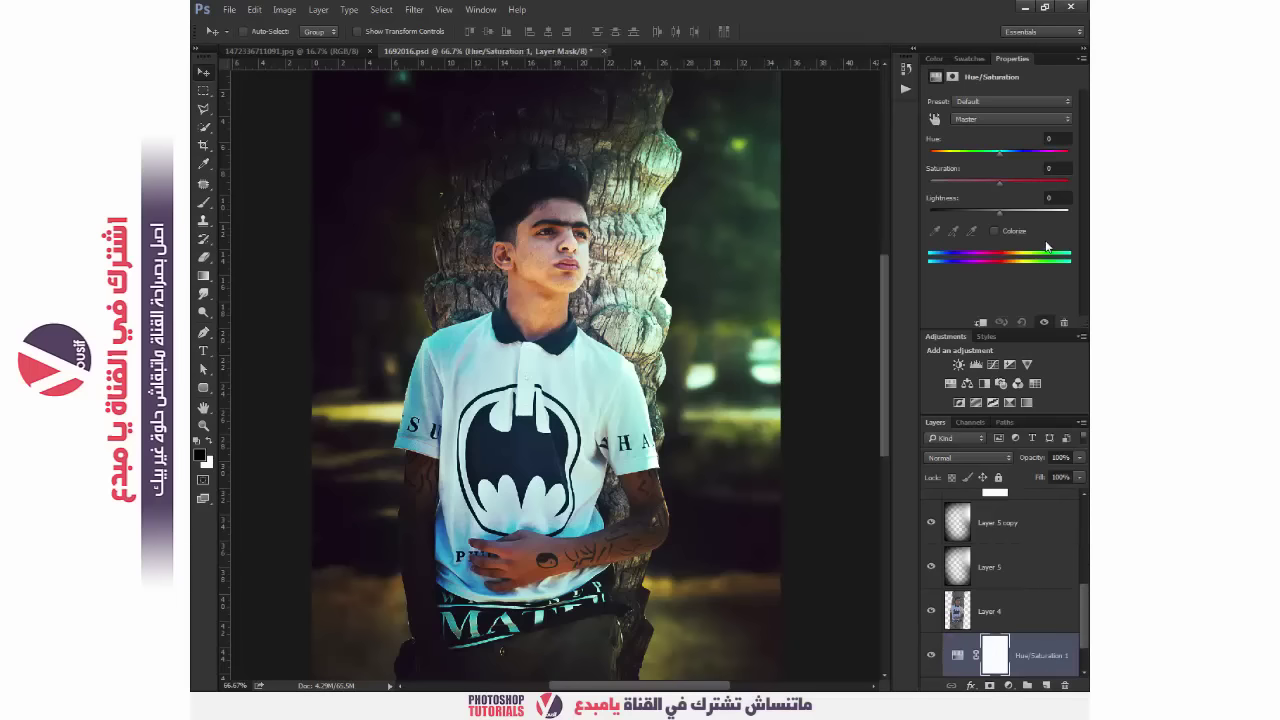
left_click(1017, 229)
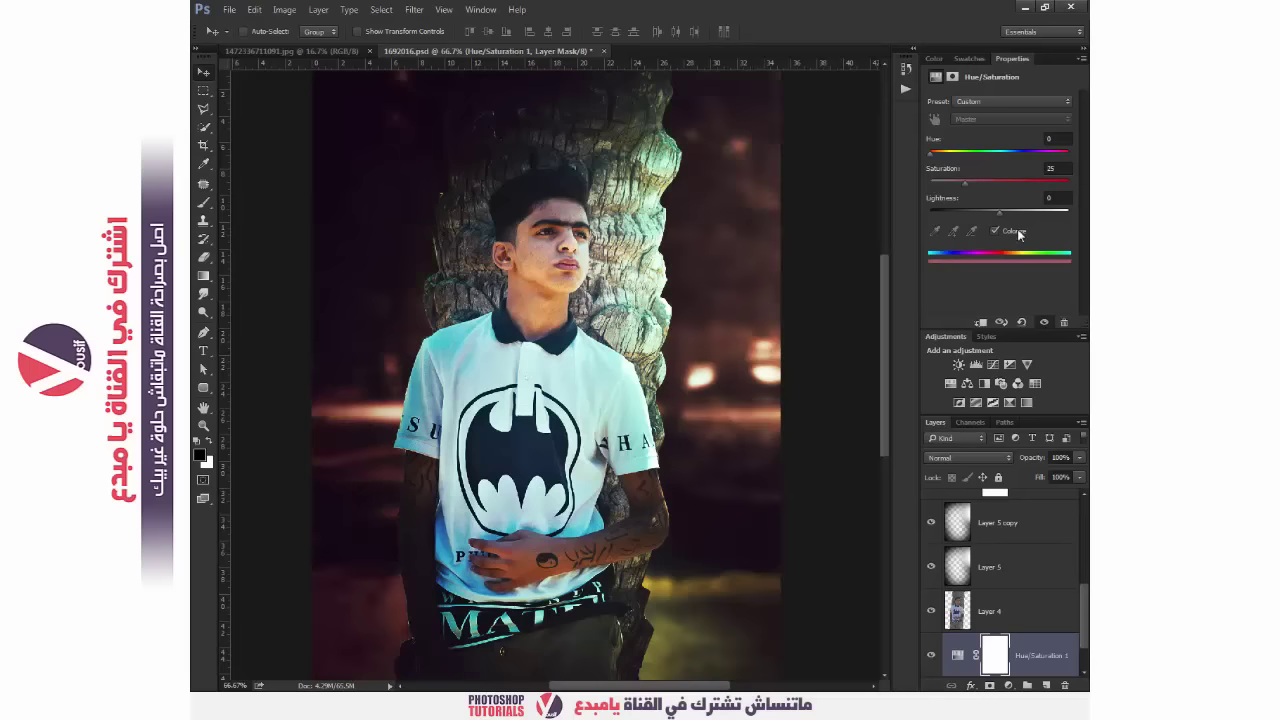
left_click(1011, 182)
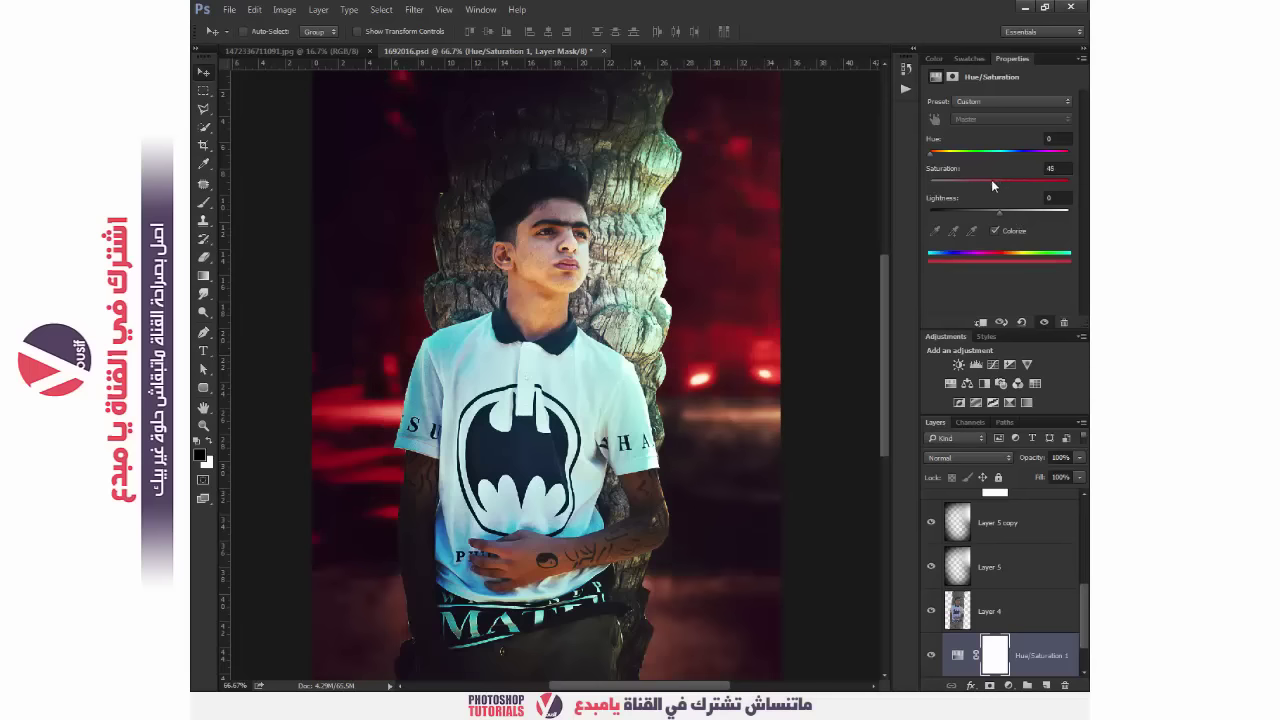
left_click(976, 152)
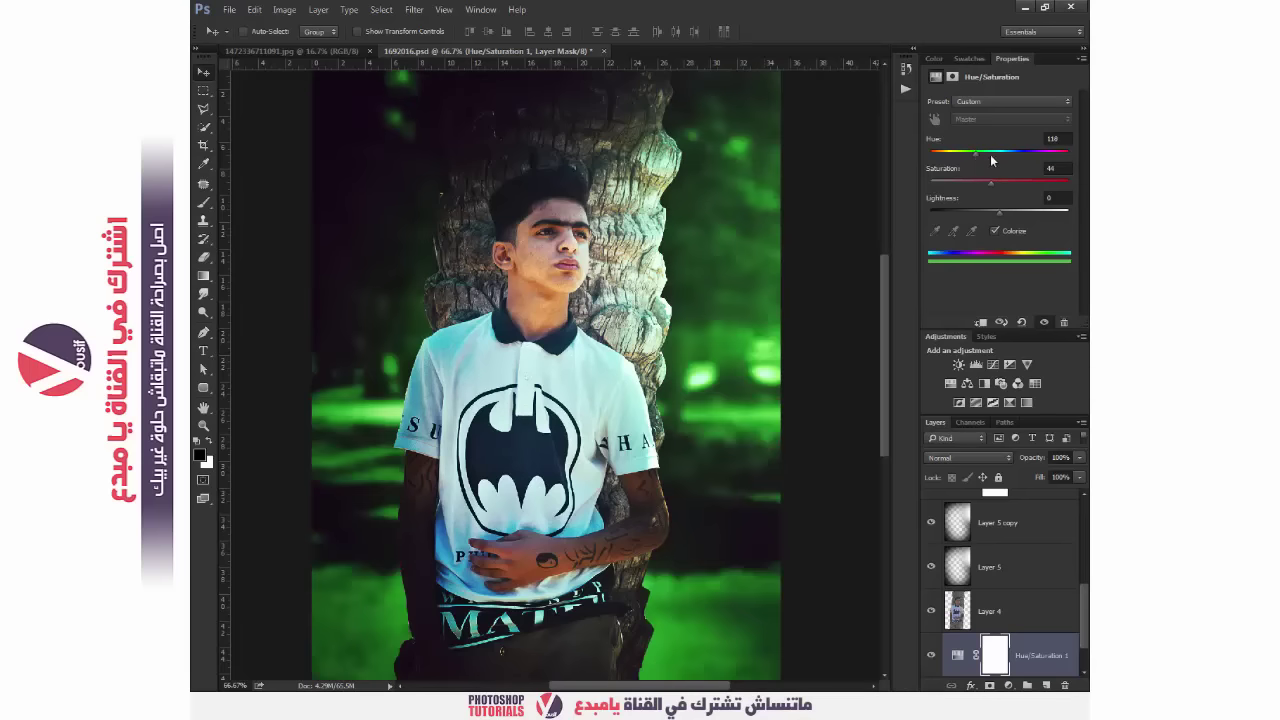
mouse_move(990, 154)
left_mouse_down()
mouse_move(1017, 161)
mouse_move(997, 168)
left_mouse_up()
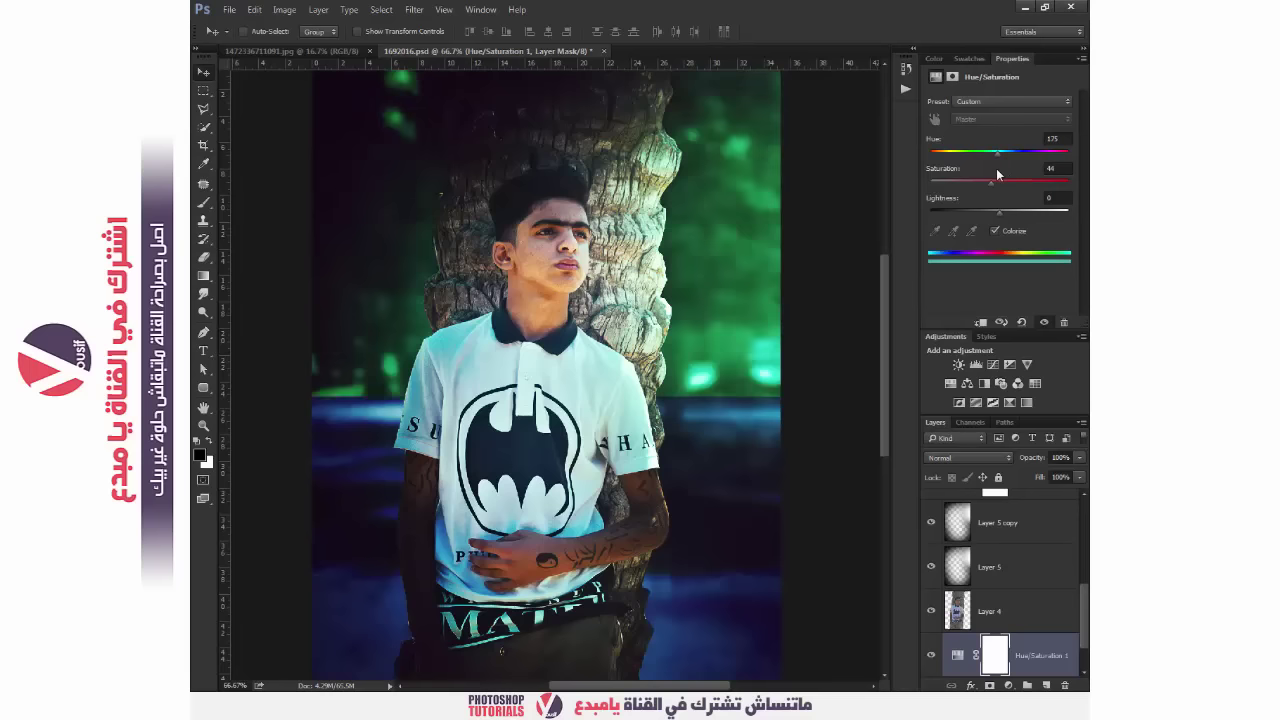
left_click_drag(1003, 174, 998, 176)
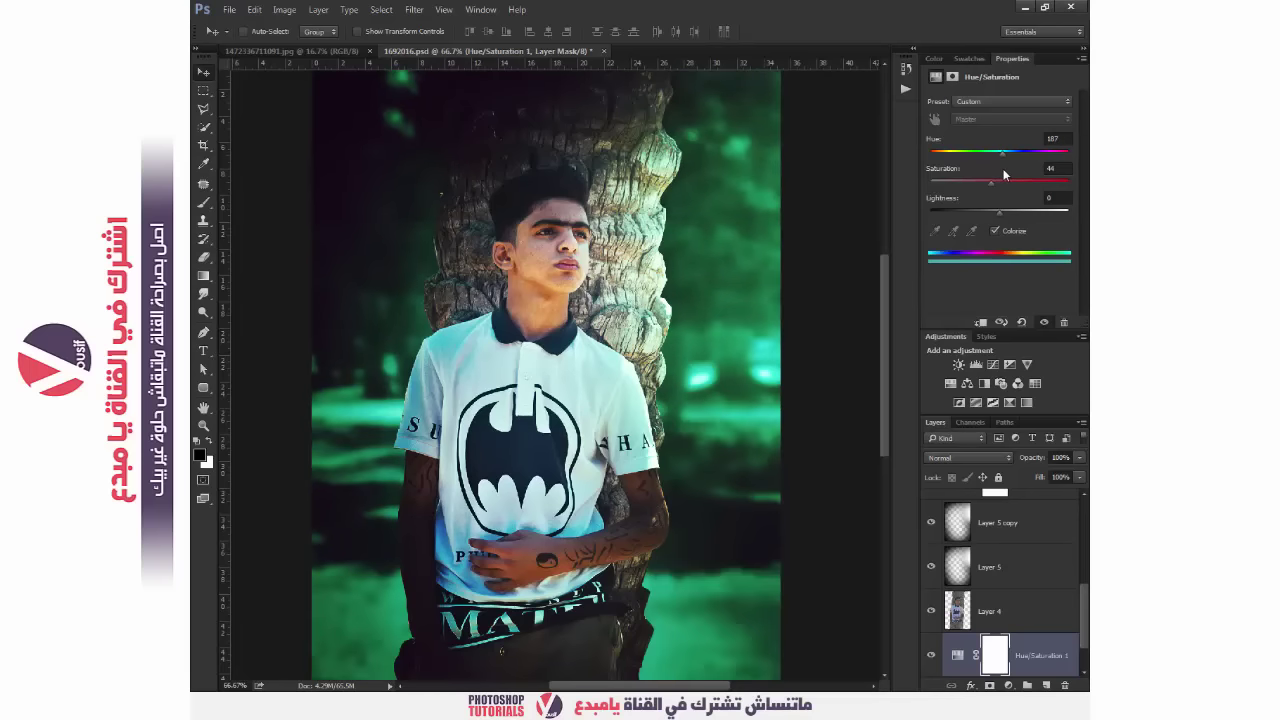
key("z")
left_click(622, 352, "alt")
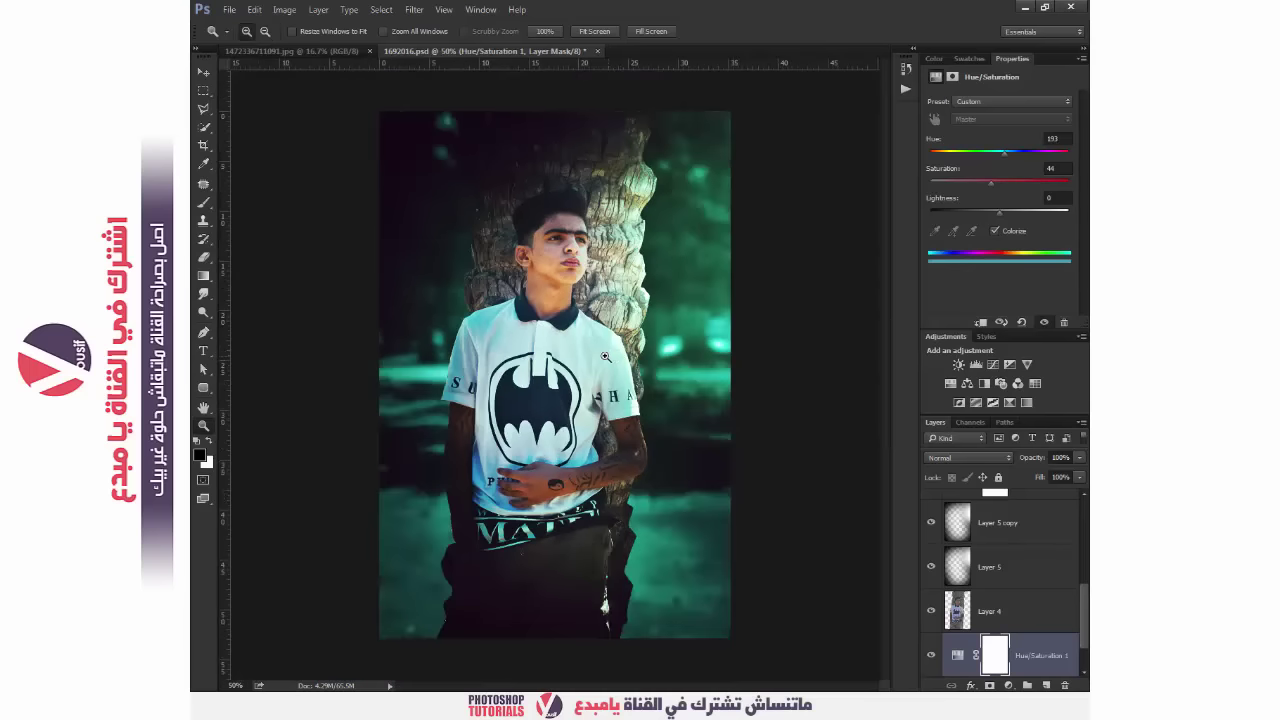
key("v")
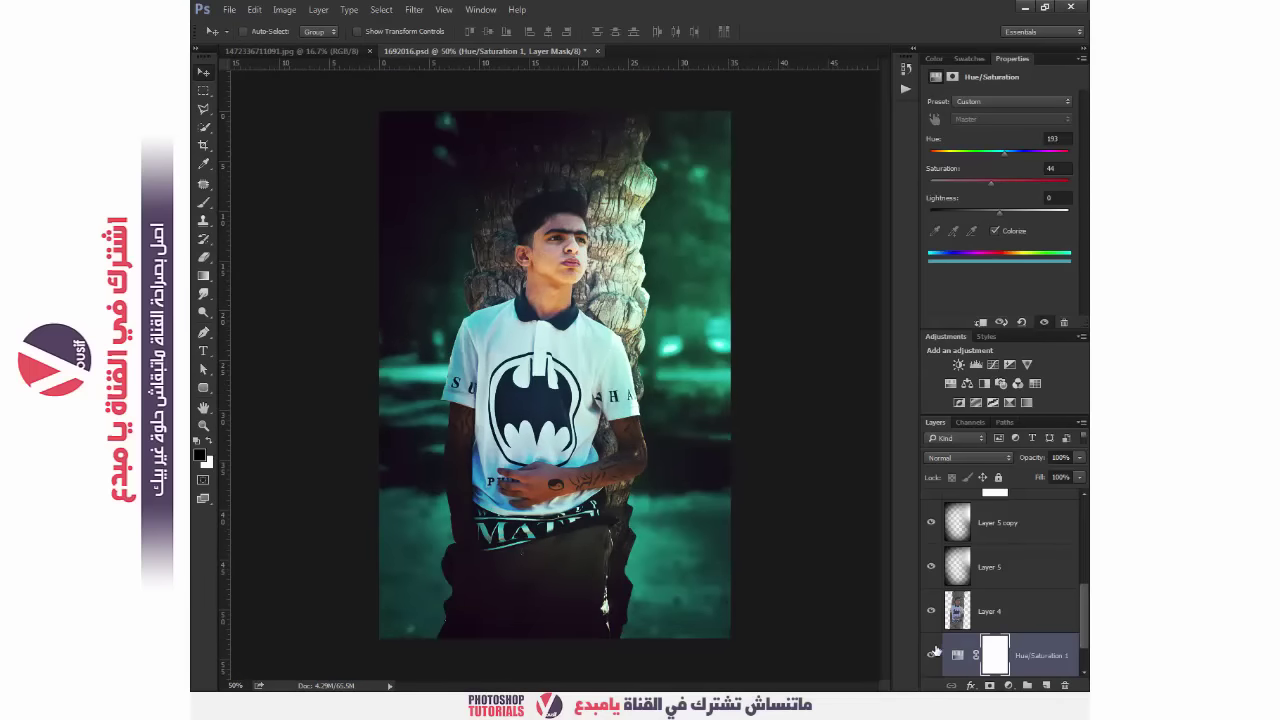
Hide the Hue/Saturation 1 tint and toggle the upper layers' visibility to compare
left_click(931, 655)
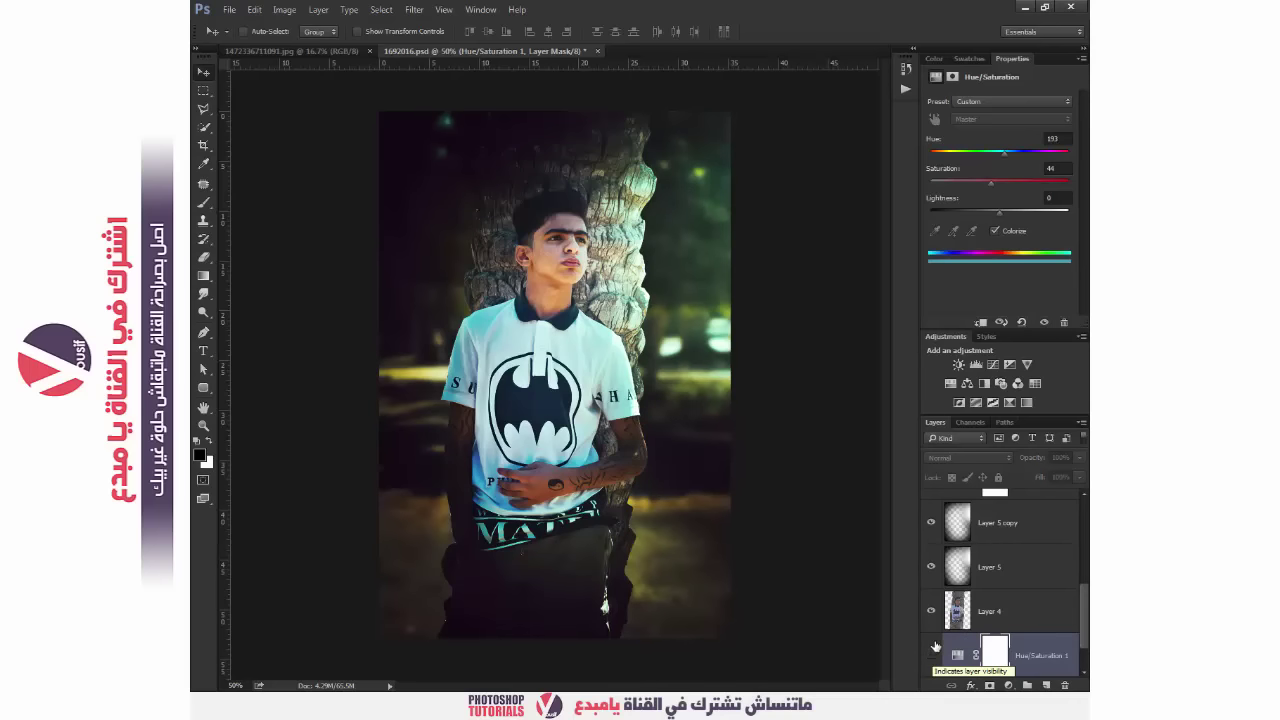
scroll(940, 640, "down", 2)
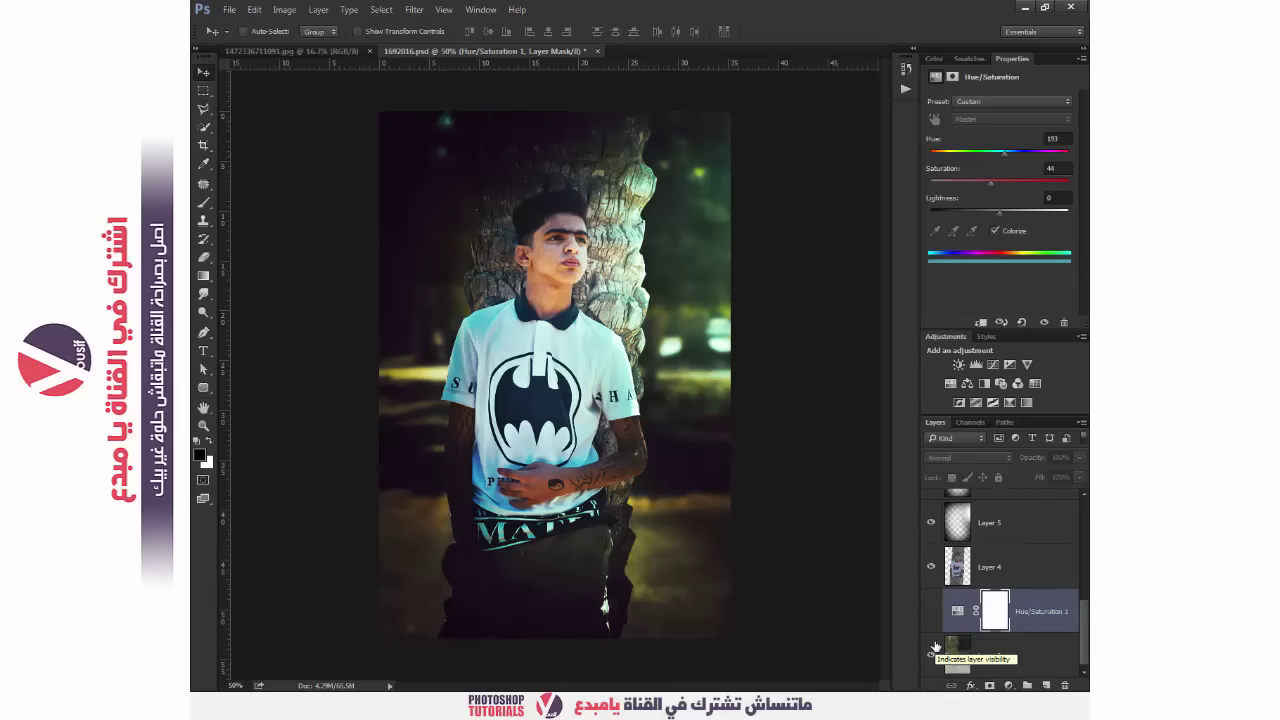
left_click(931, 524)
left_click(930, 499)
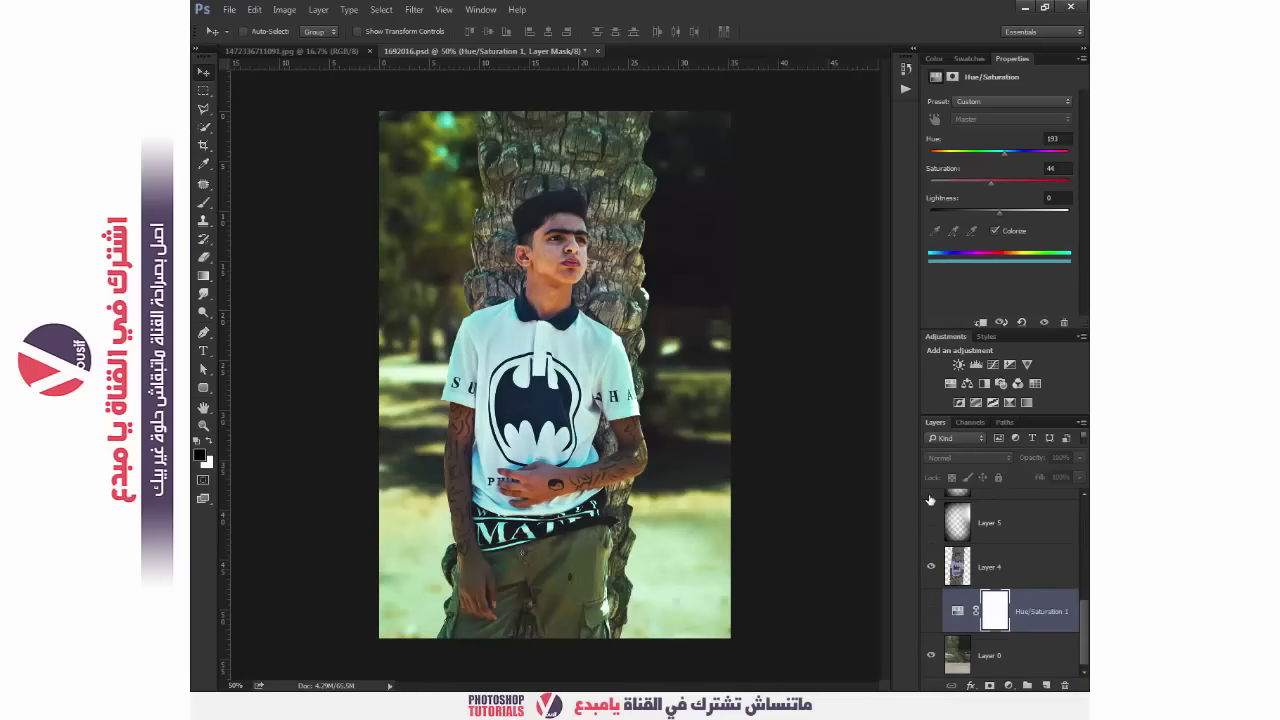
left_click(930, 522)
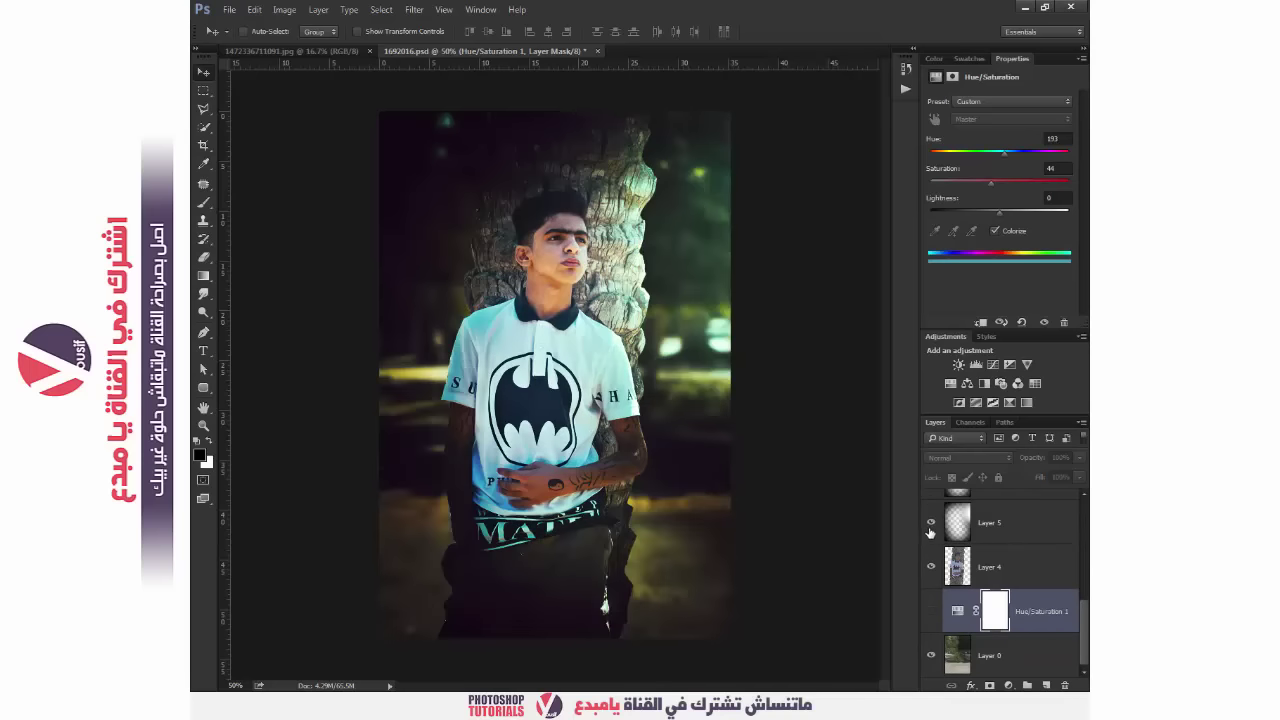
Add a new empty Layer 6 above Layer 0 and zoom out to 33.3%
left_click(1046, 685, "ctrl")
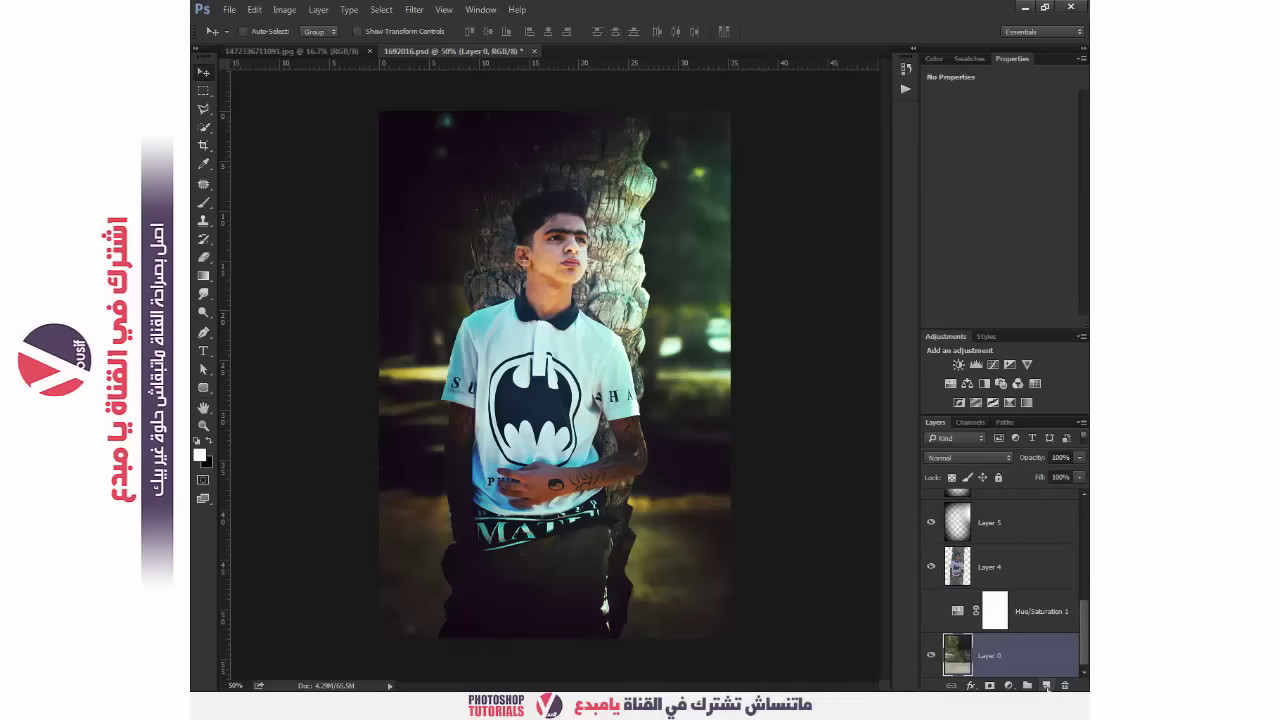
key("x")
key("z")
left_click(563, 475)
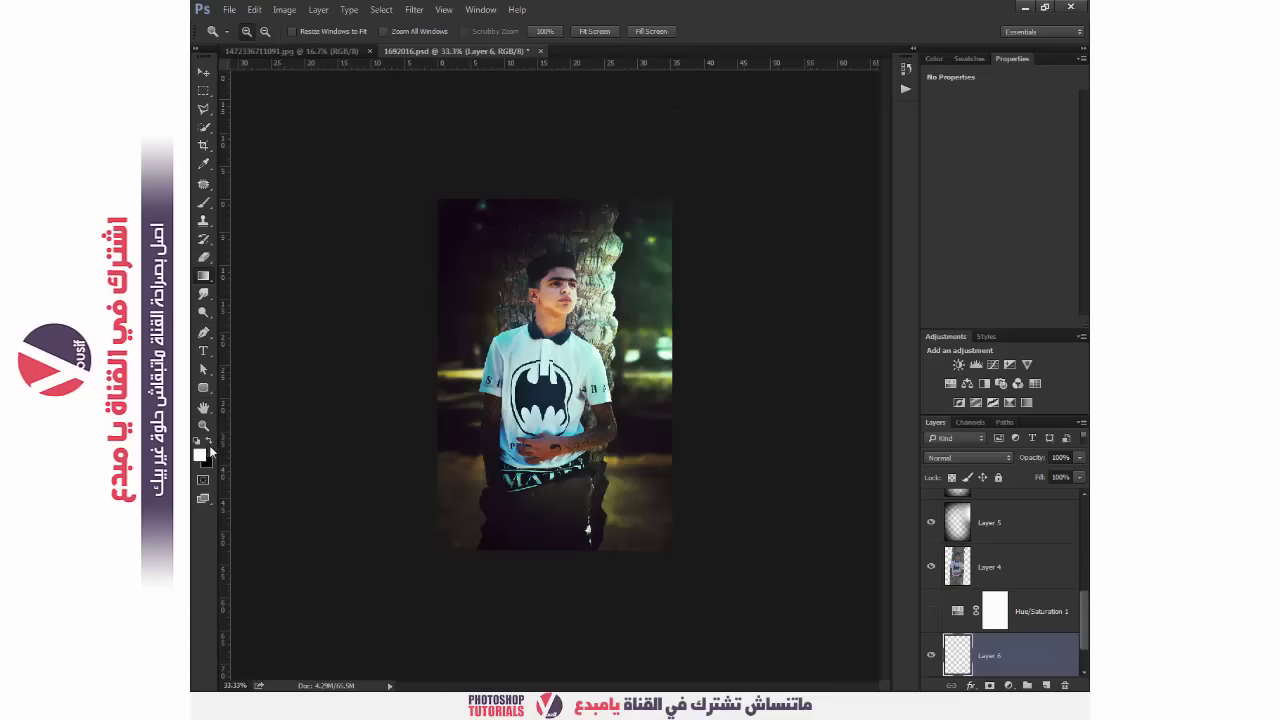
Draw a black linear gradient on Layer 6 from the photo's bottom upward
key("g")
left_click(210, 441)
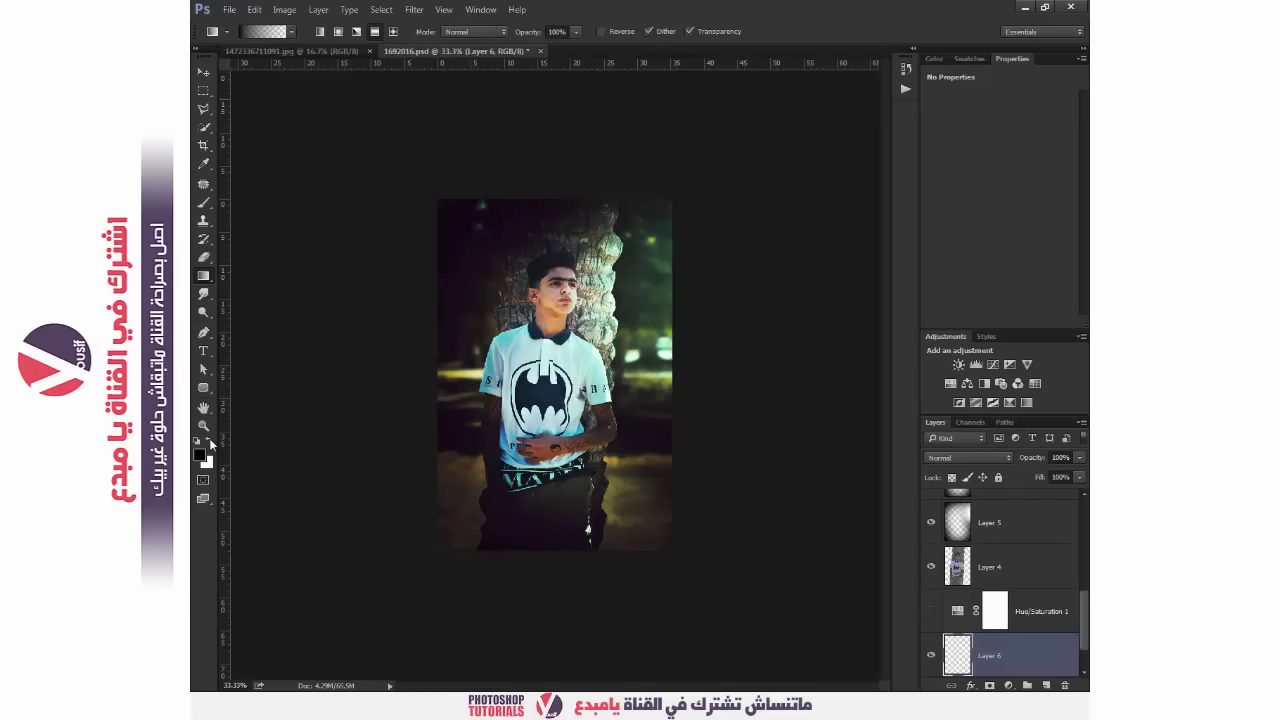
left_click(320, 32)
left_click(293, 34)
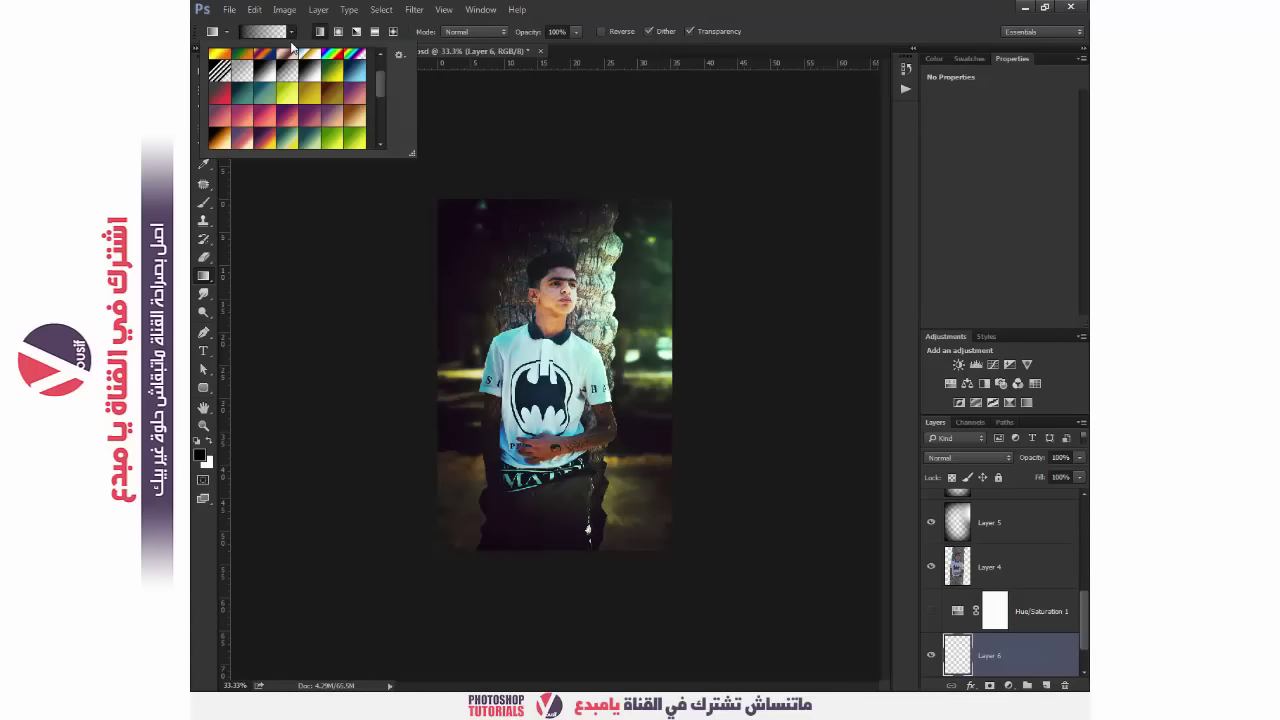
scroll(256, 68, "down", 2)
scroll(256, 68, "up", 2)
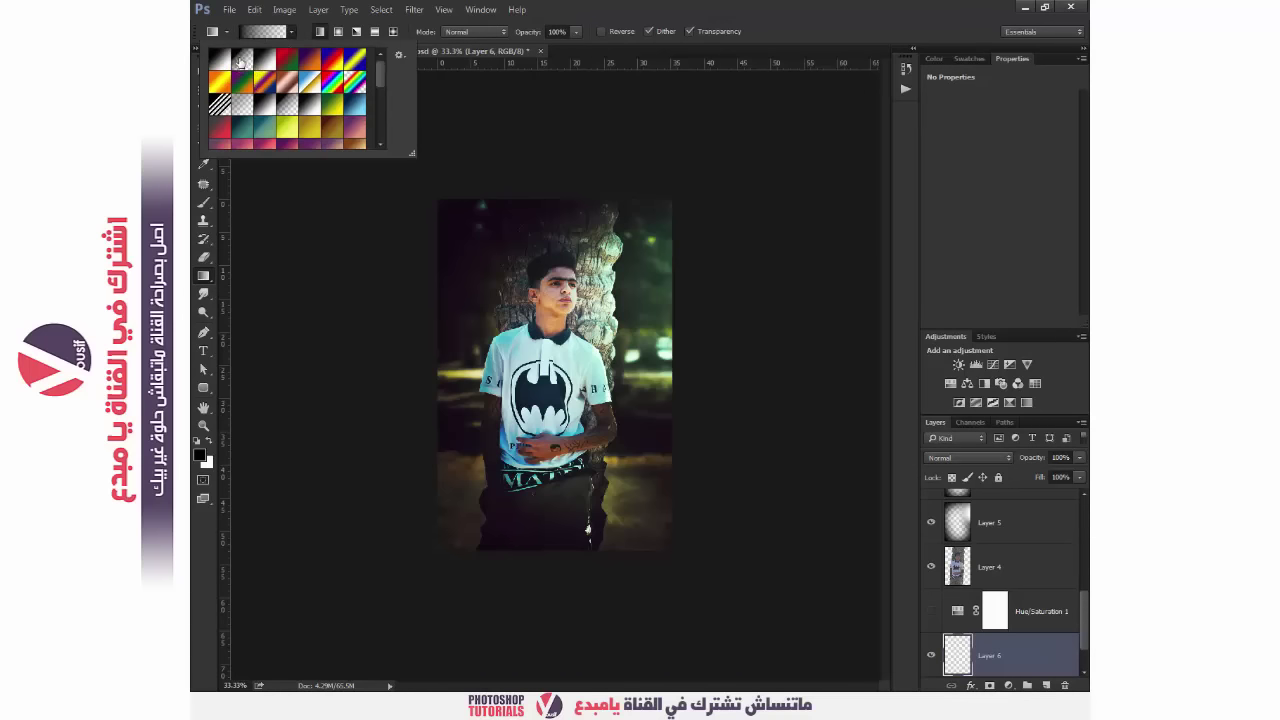
left_click(537, 553)
left_click_drag(537, 552, 540, 458)
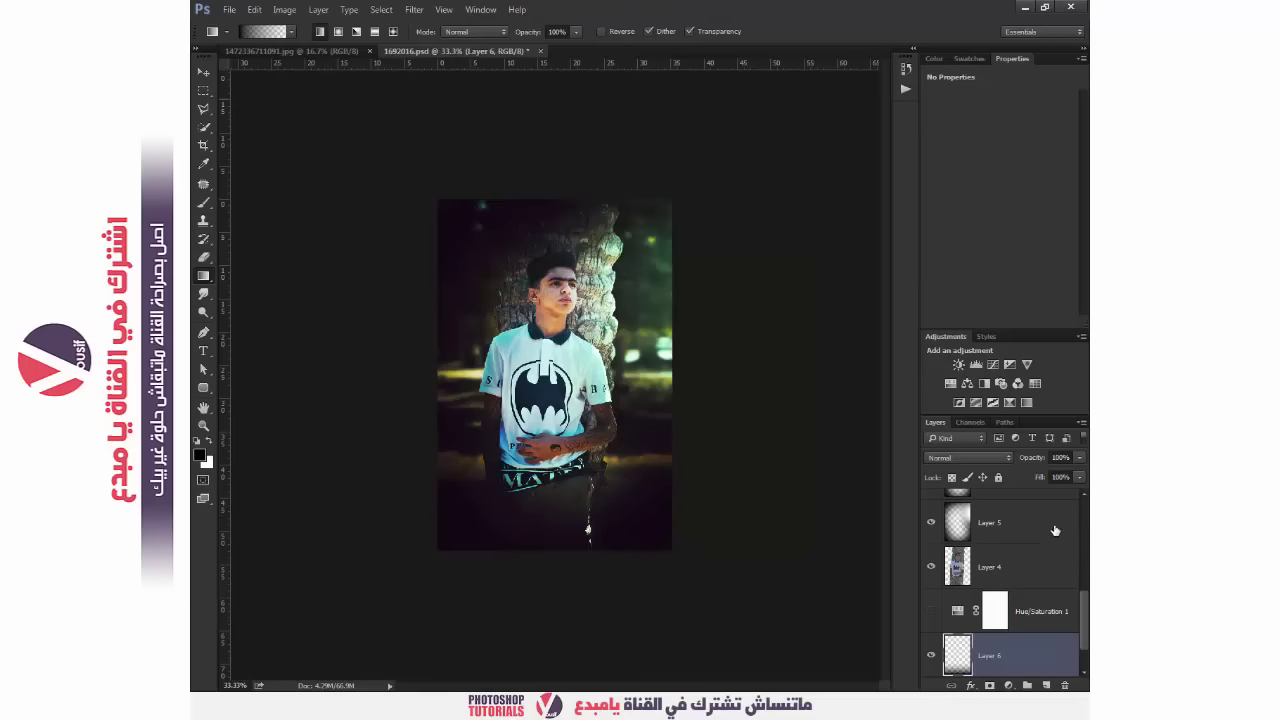
Set Layer 6's opacity to 62% and show the Hue/Saturation 1 tint again
left_click_drag(1040, 461, 1030, 460)
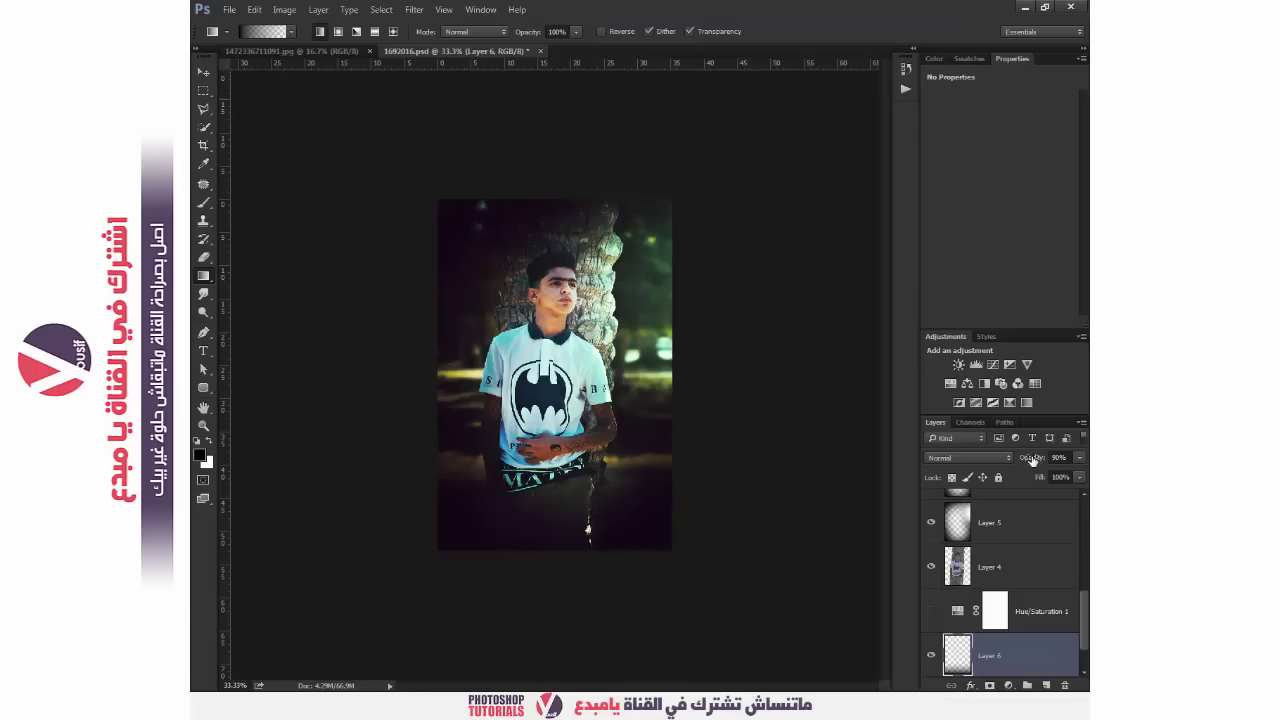
left_click(932, 612)
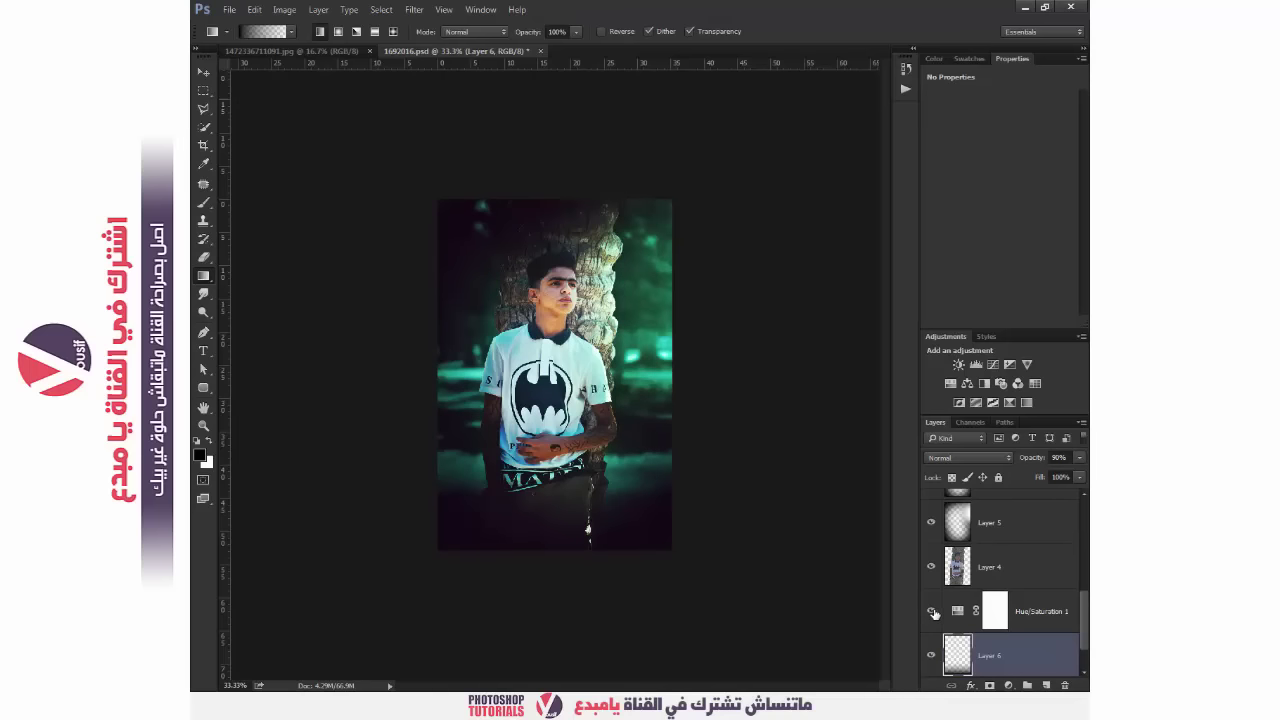
left_click_drag(1036, 462, 1012, 462)
key("v")
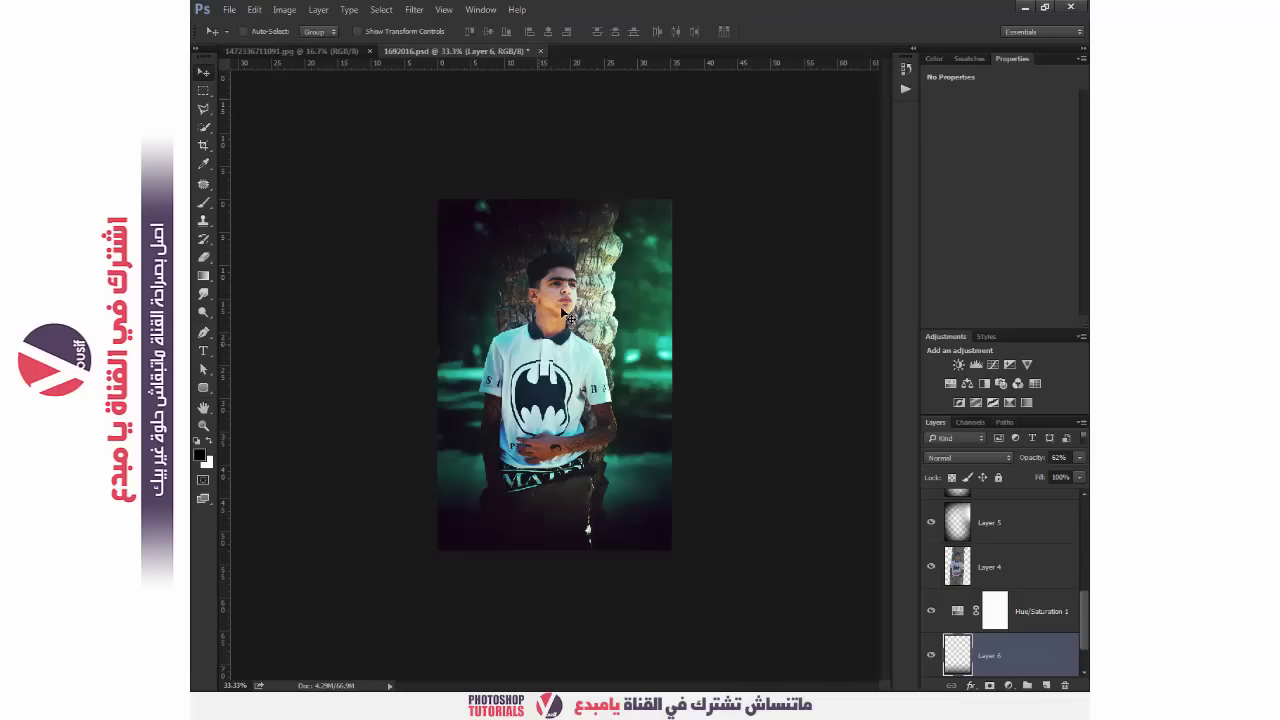
key("z")
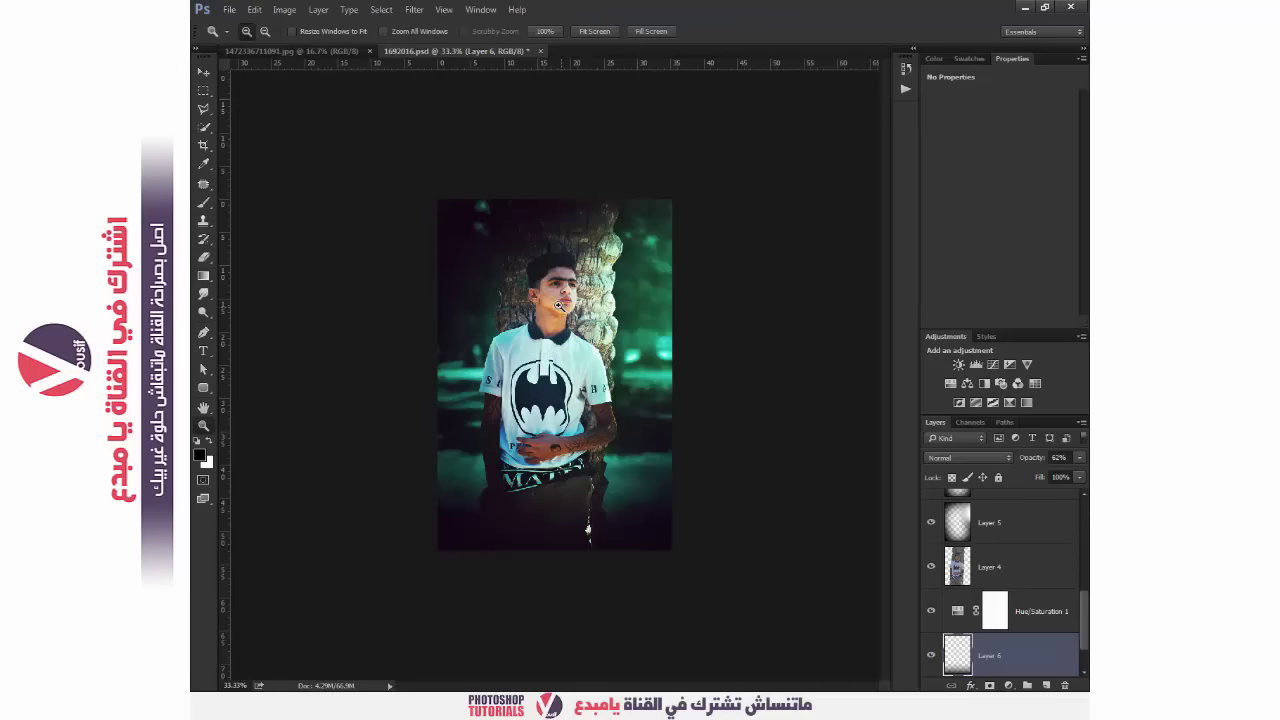
Zoom to 50% and open the Color Lookup 5 settings
left_click(573, 372)
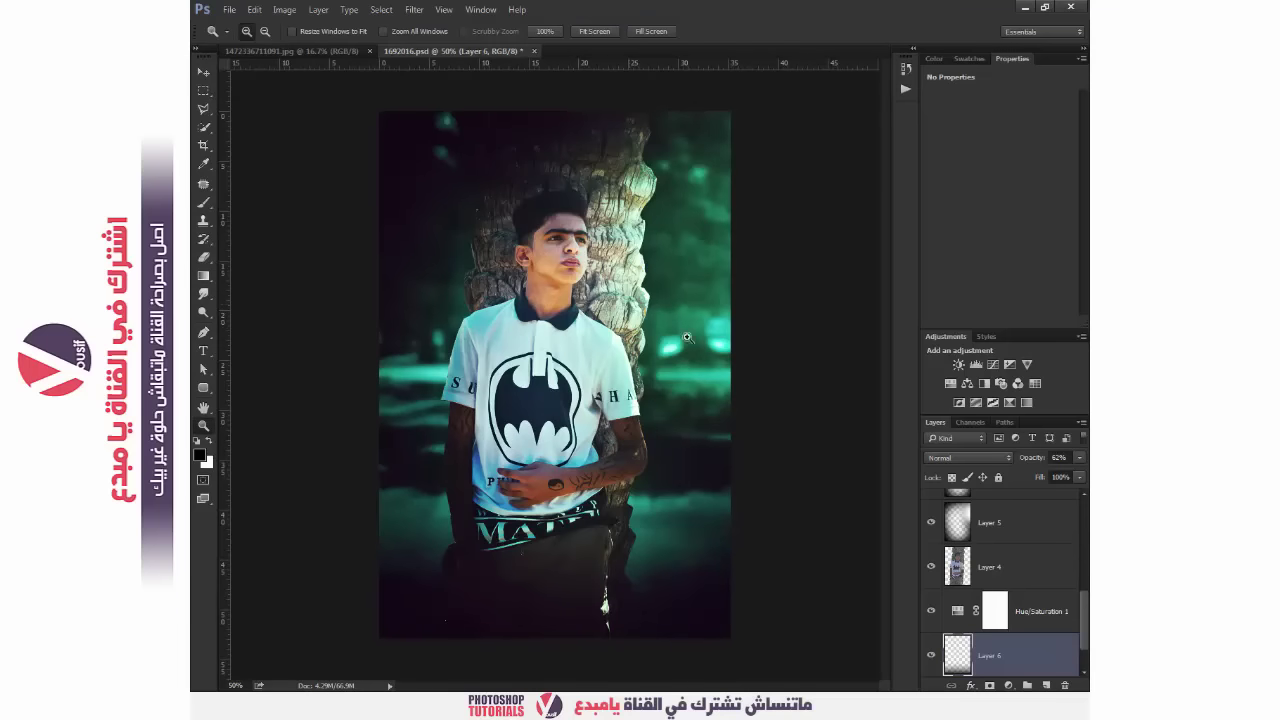
scroll(1038, 597, "up", 3)
scroll(1036, 590, "up", 3)
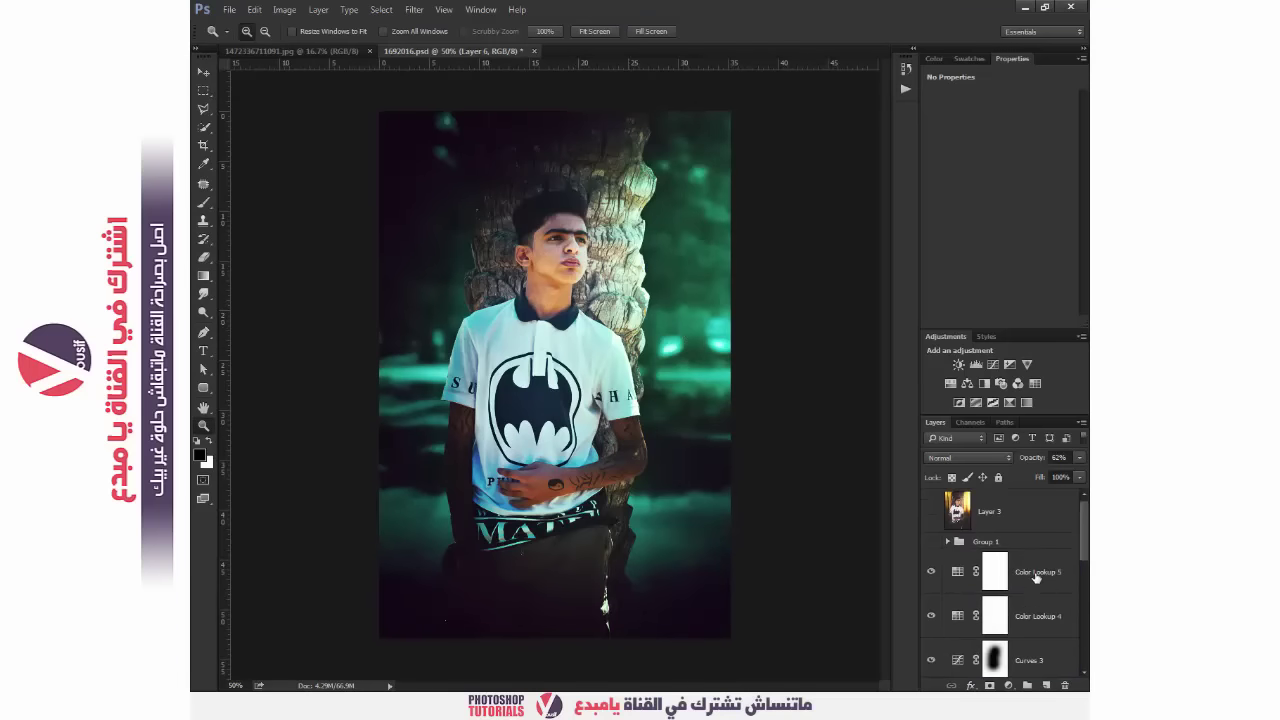
left_click(1036, 575)
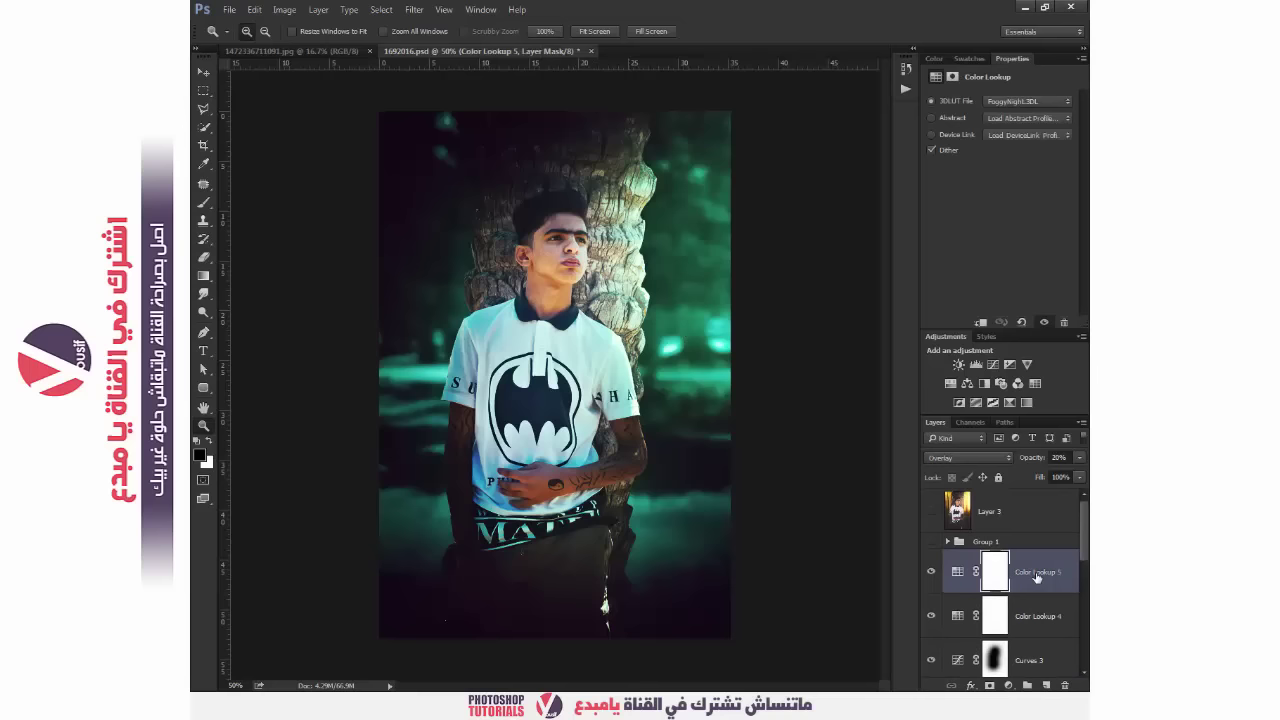
Add a Color Lookup layer using Fuji ETERNA 250D Kodak 2395 and toggle it to compare
left_click(1008, 685)
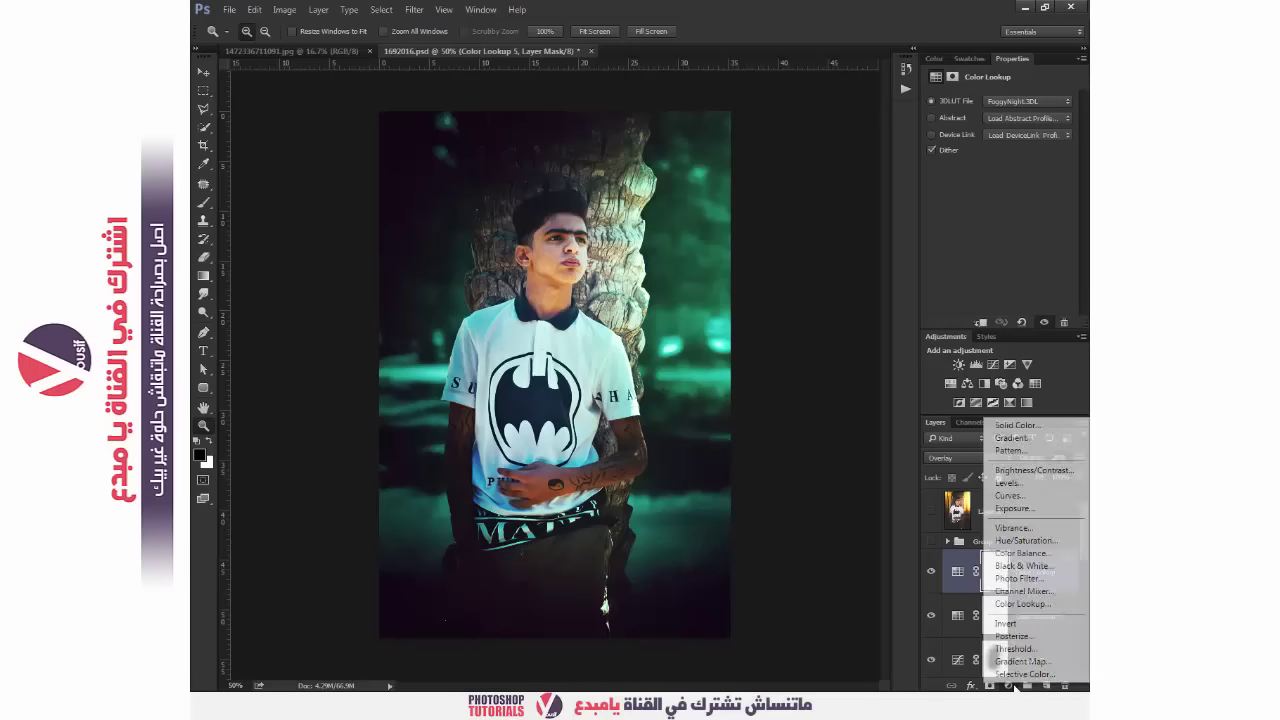
left_click(1043, 604)
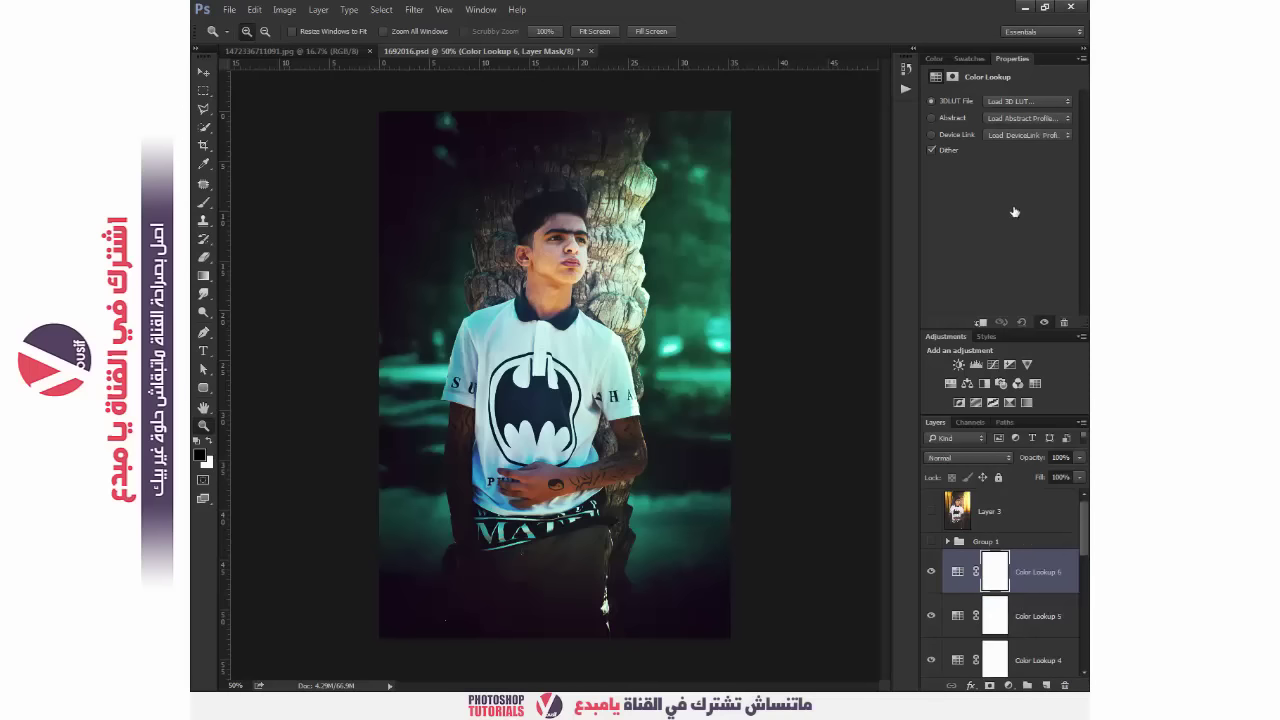
left_click(1056, 104)
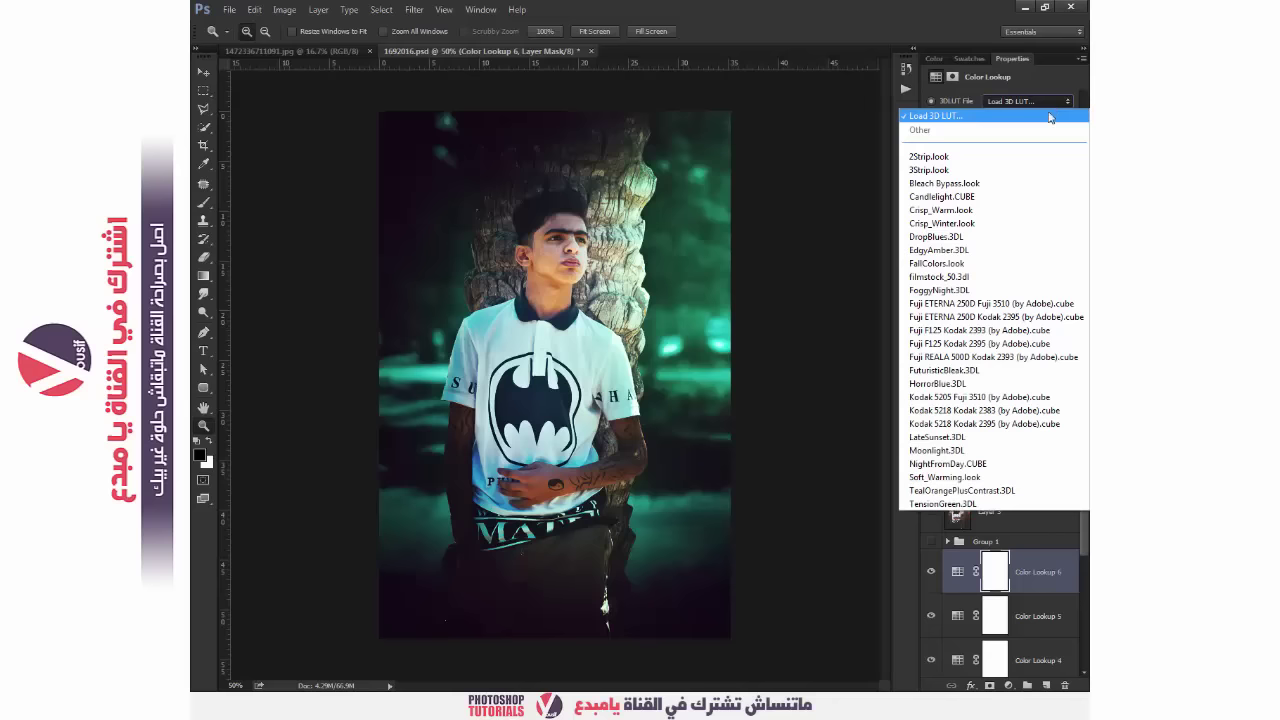
left_click(1000, 317)
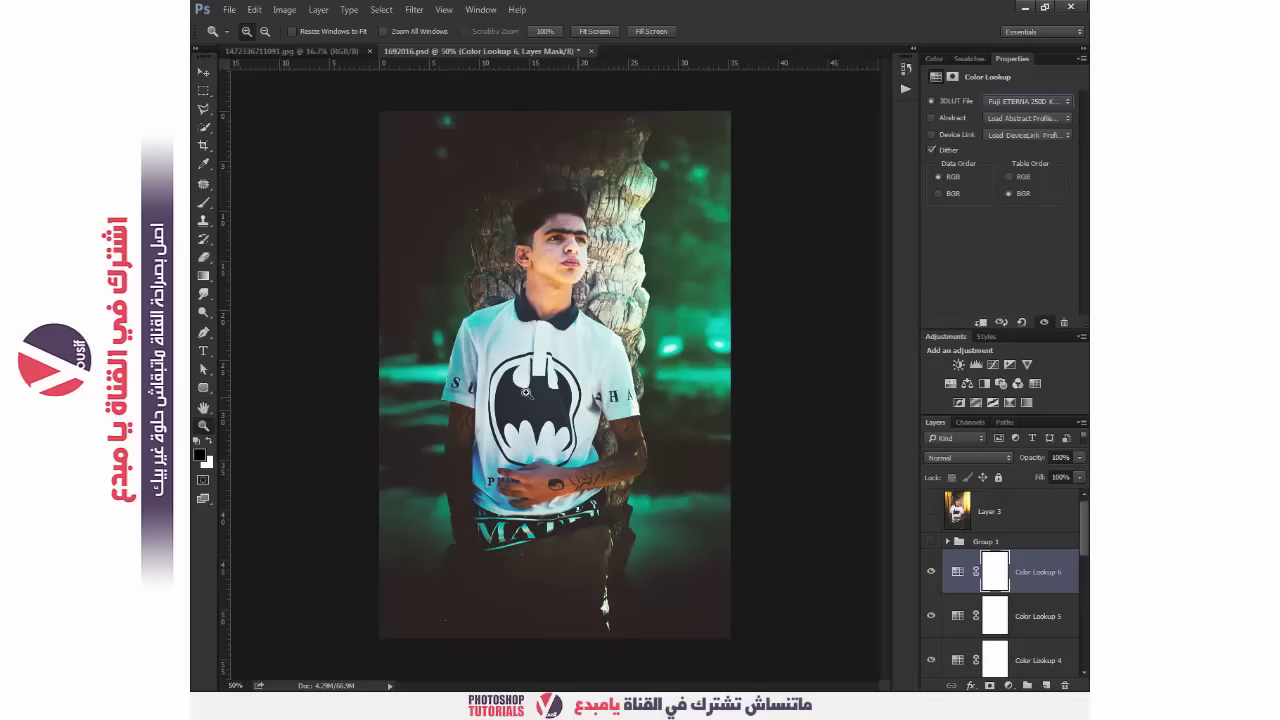
left_click(204, 74)
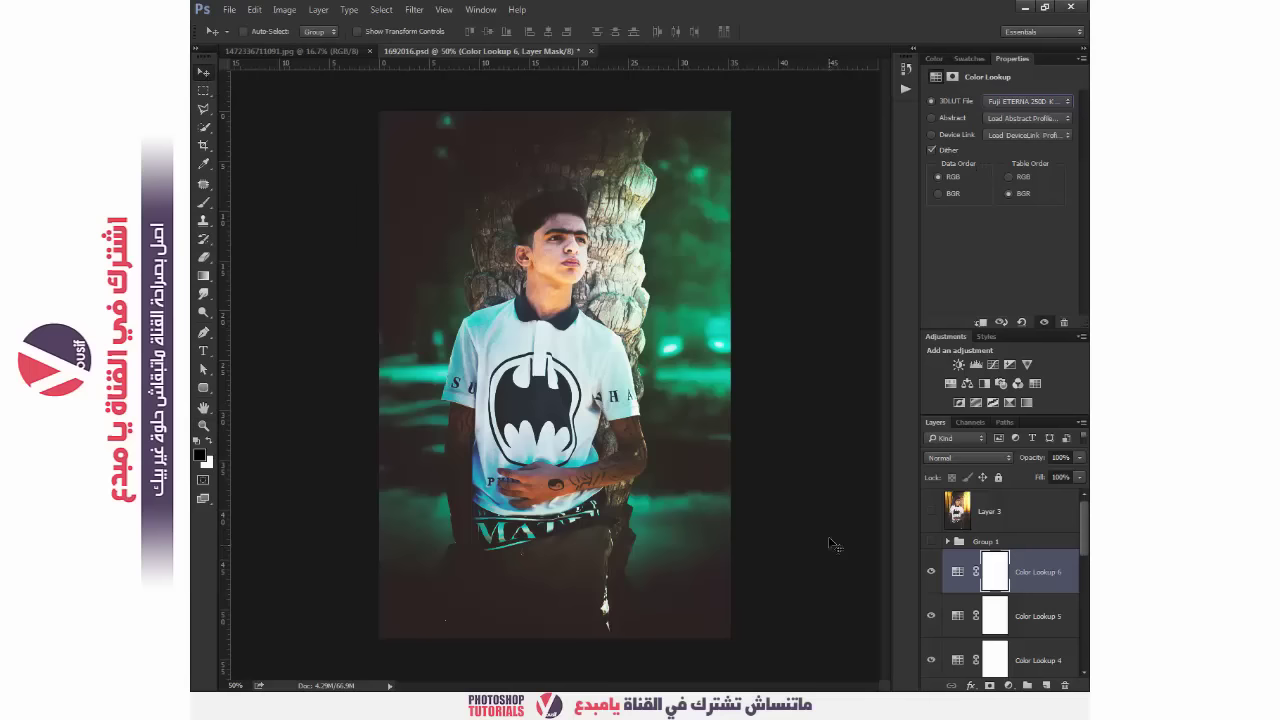
left_click(932, 572)
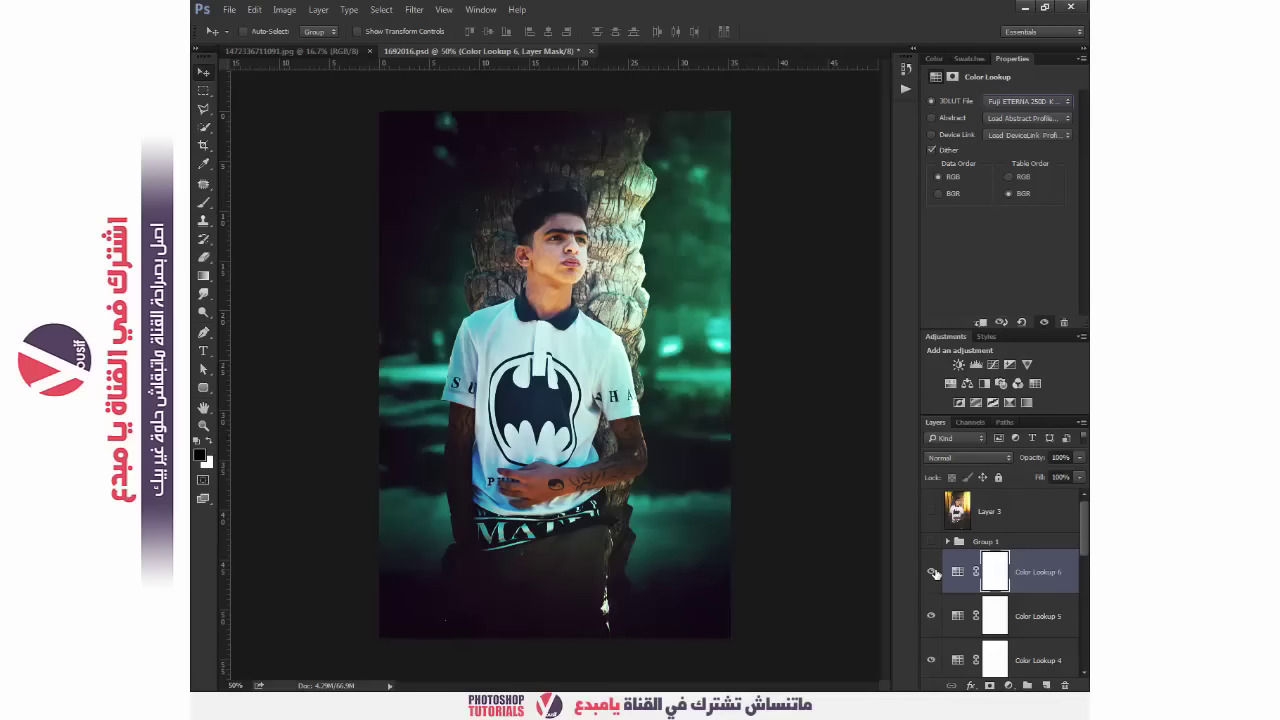
left_click(932, 572)
scroll(935, 575, "down", 3)
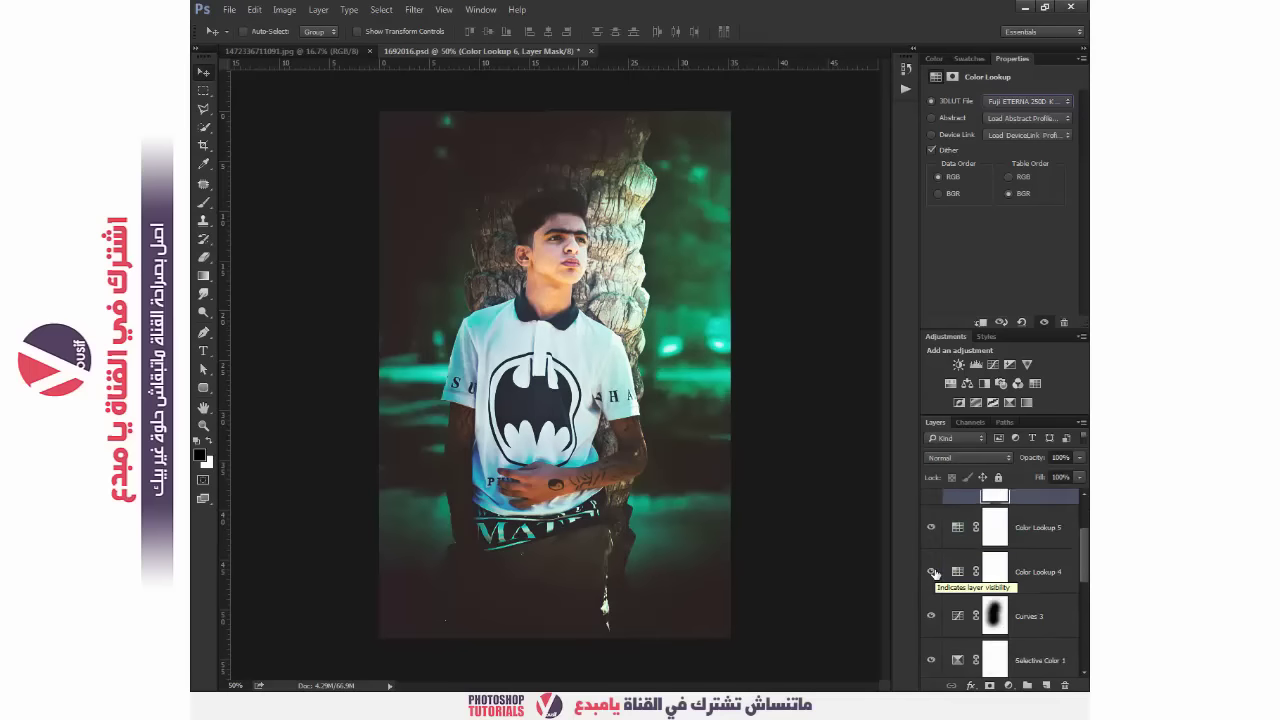
scroll(940, 577, "down", 2)
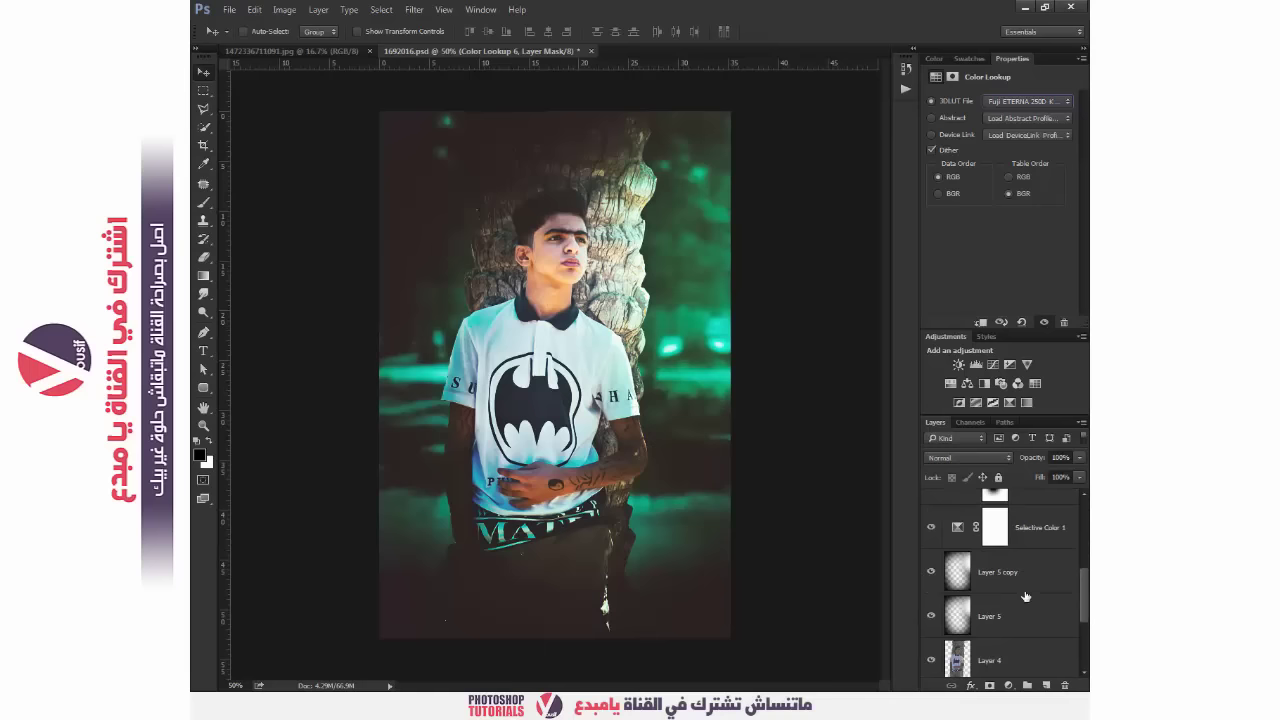
Add a Gradient Fill layer above Layer 5 copy with the orange-yellow preset
left_click(1025, 587)
left_click(1009, 685)
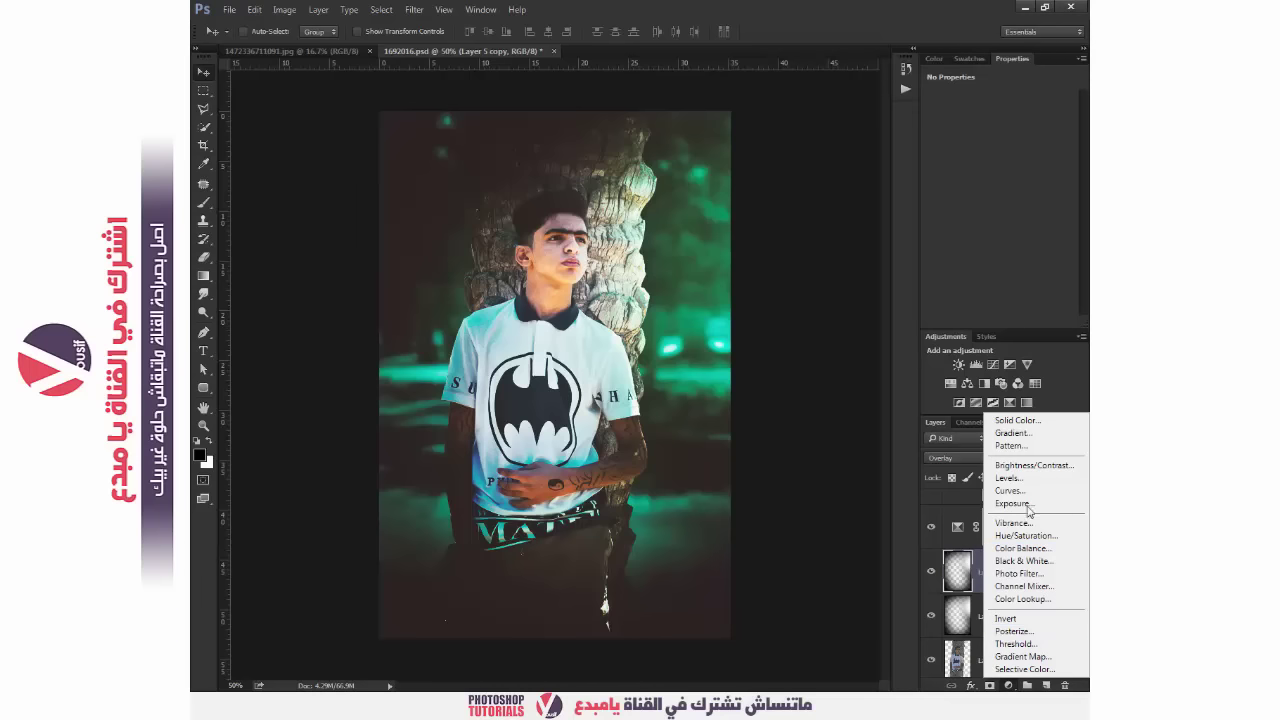
left_click(1014, 433)
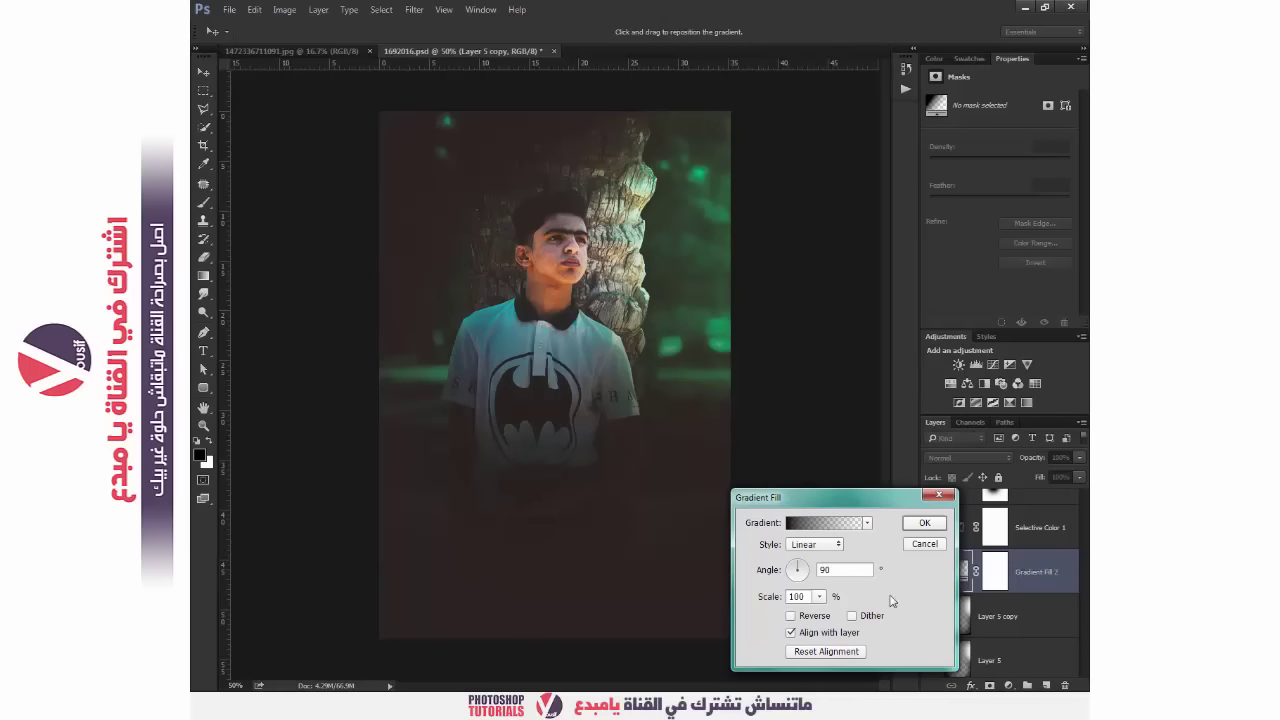
left_click(867, 523)
scroll(869, 566, "down", 1)
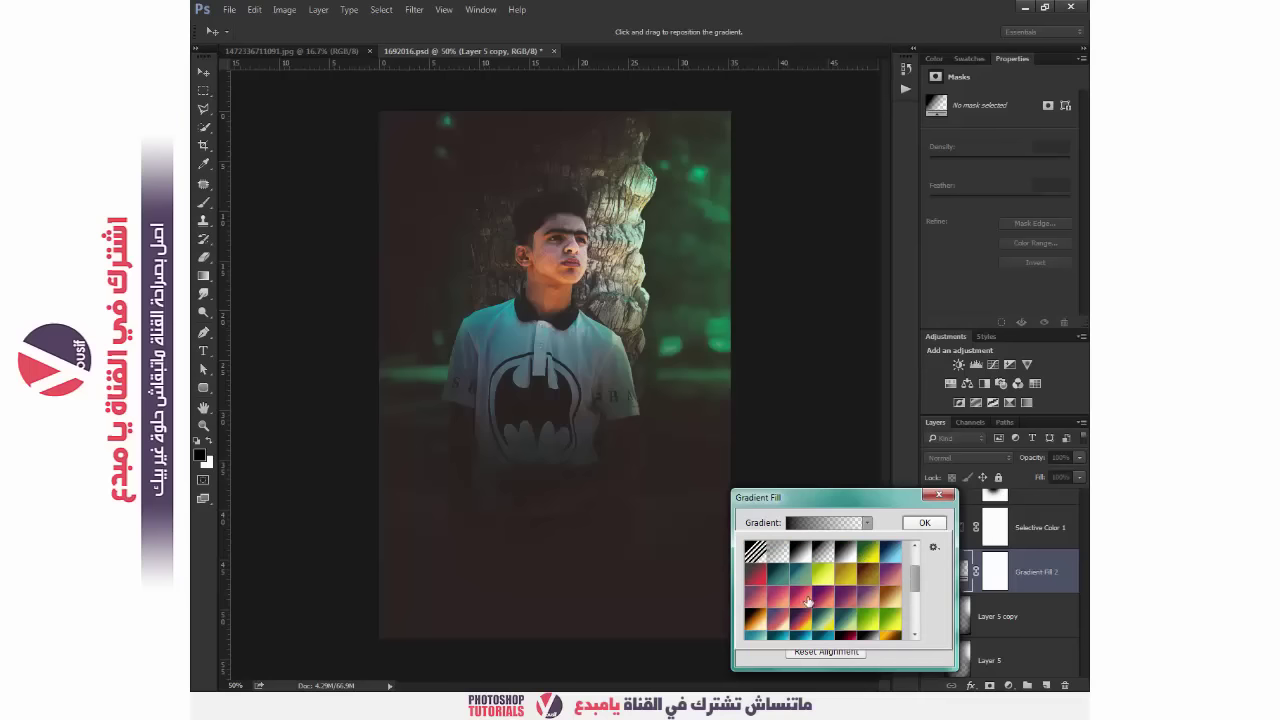
left_click(752, 624)
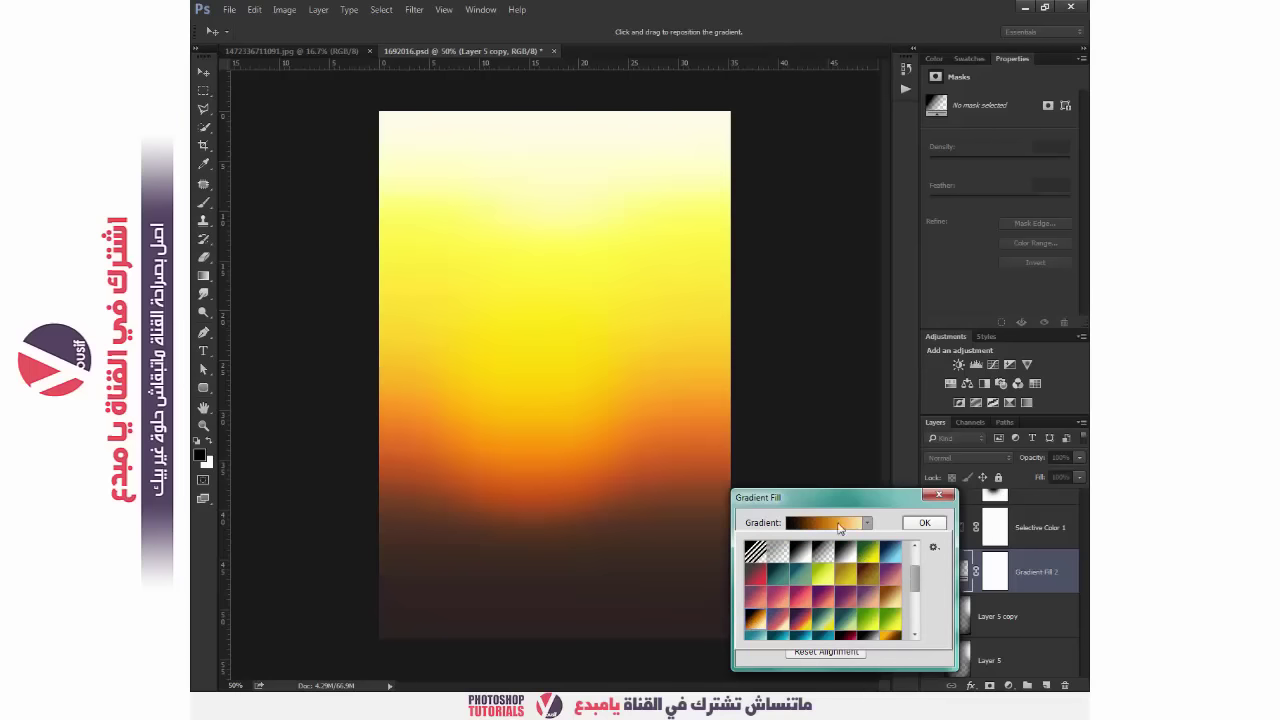
left_click(861, 503)
Make the gradient radial and reversed, centred at the photo's right edge, and confirm
left_click(815, 544)
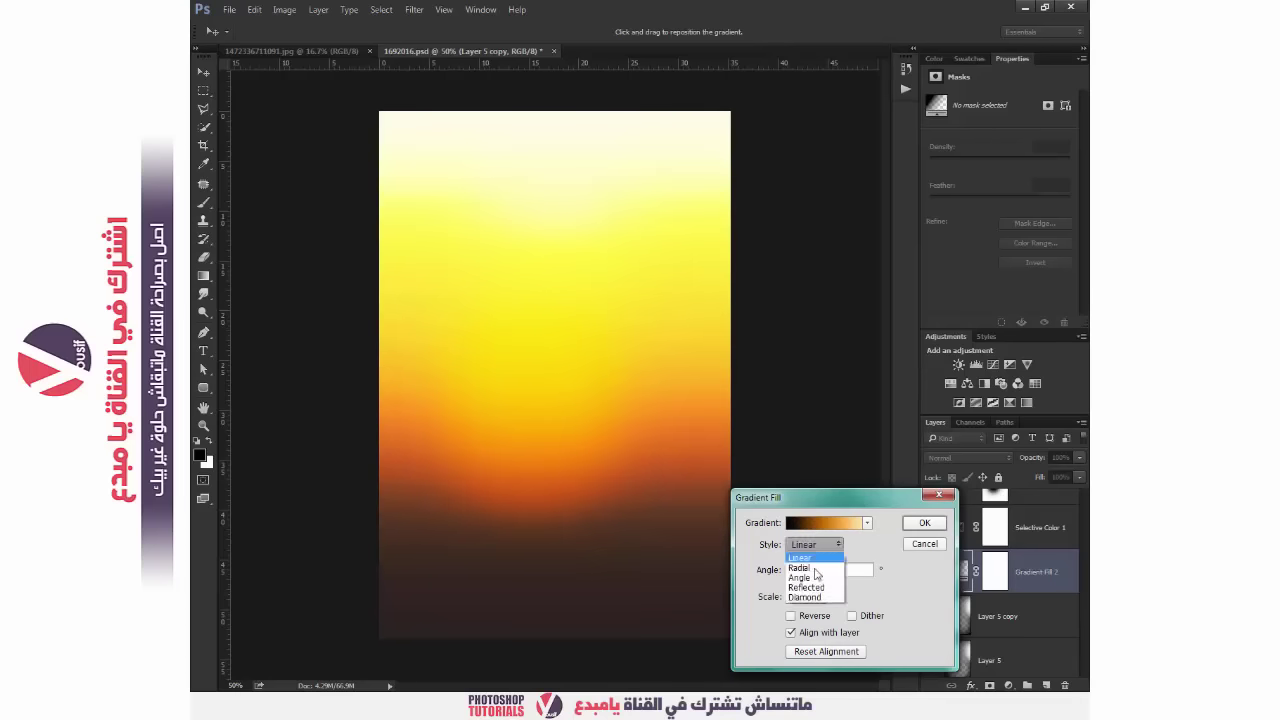
left_click(812, 567)
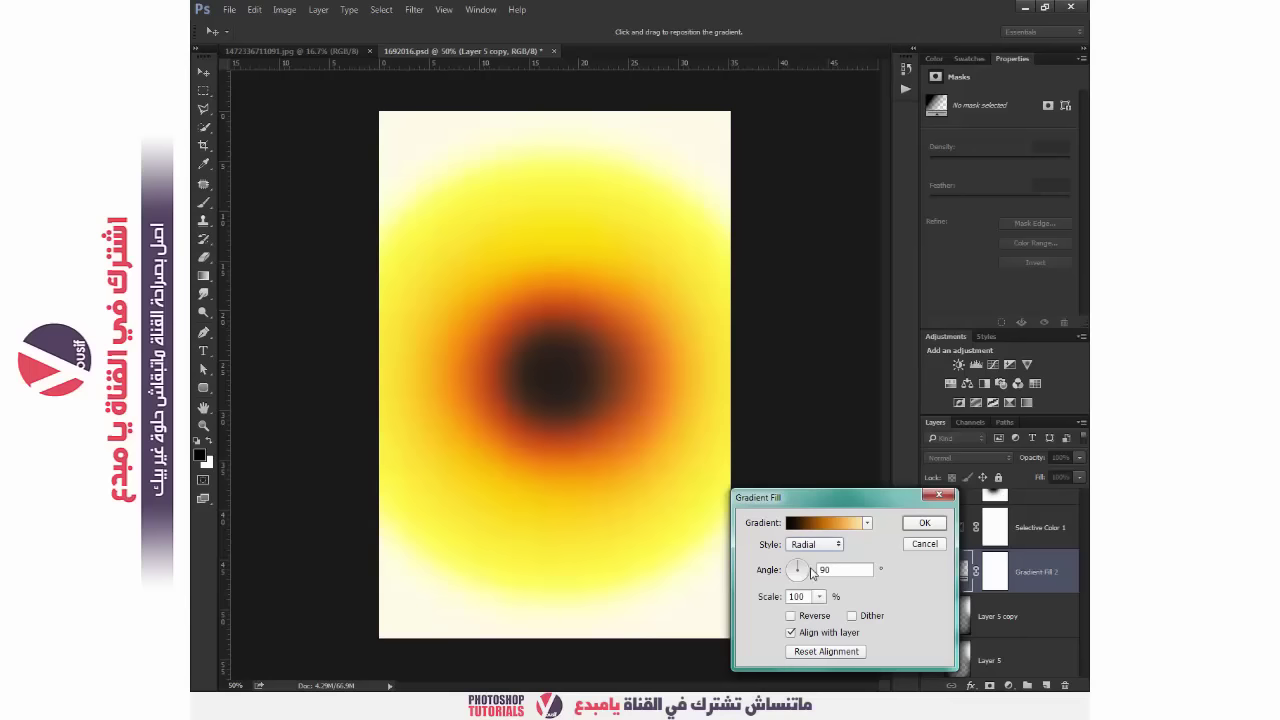
left_click(791, 616)
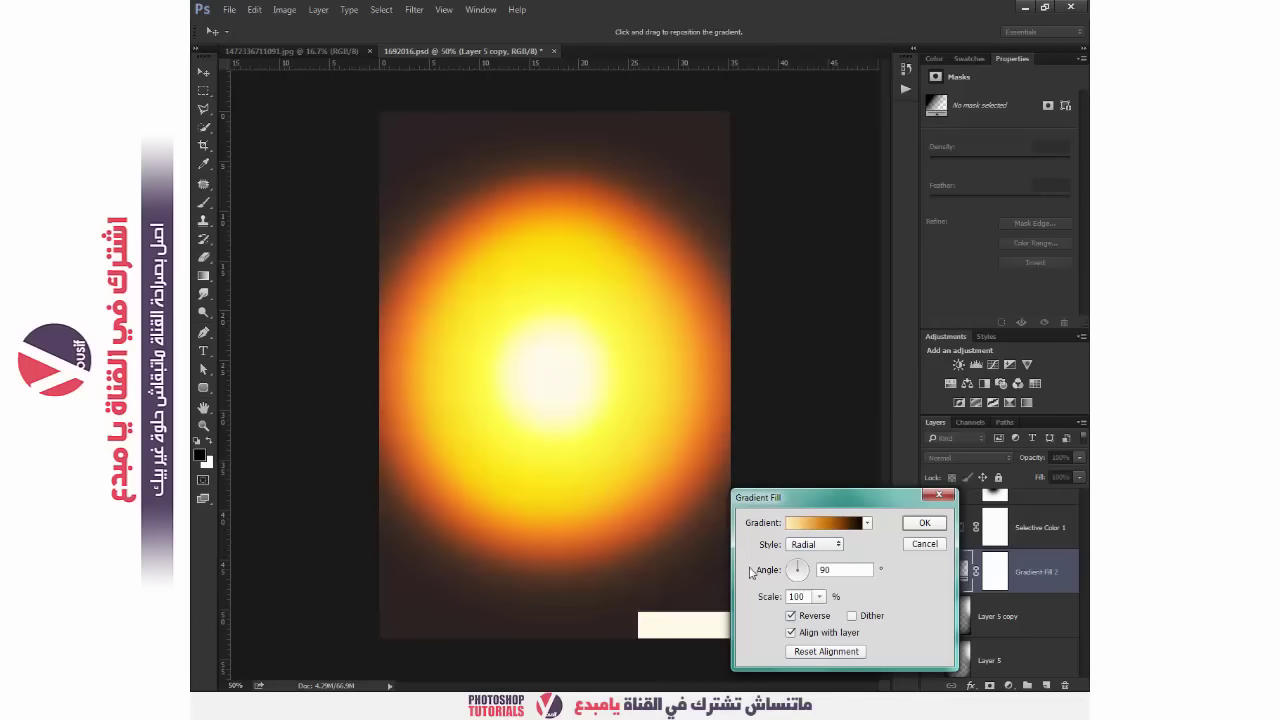
left_click_drag(643, 311, 749, 280)
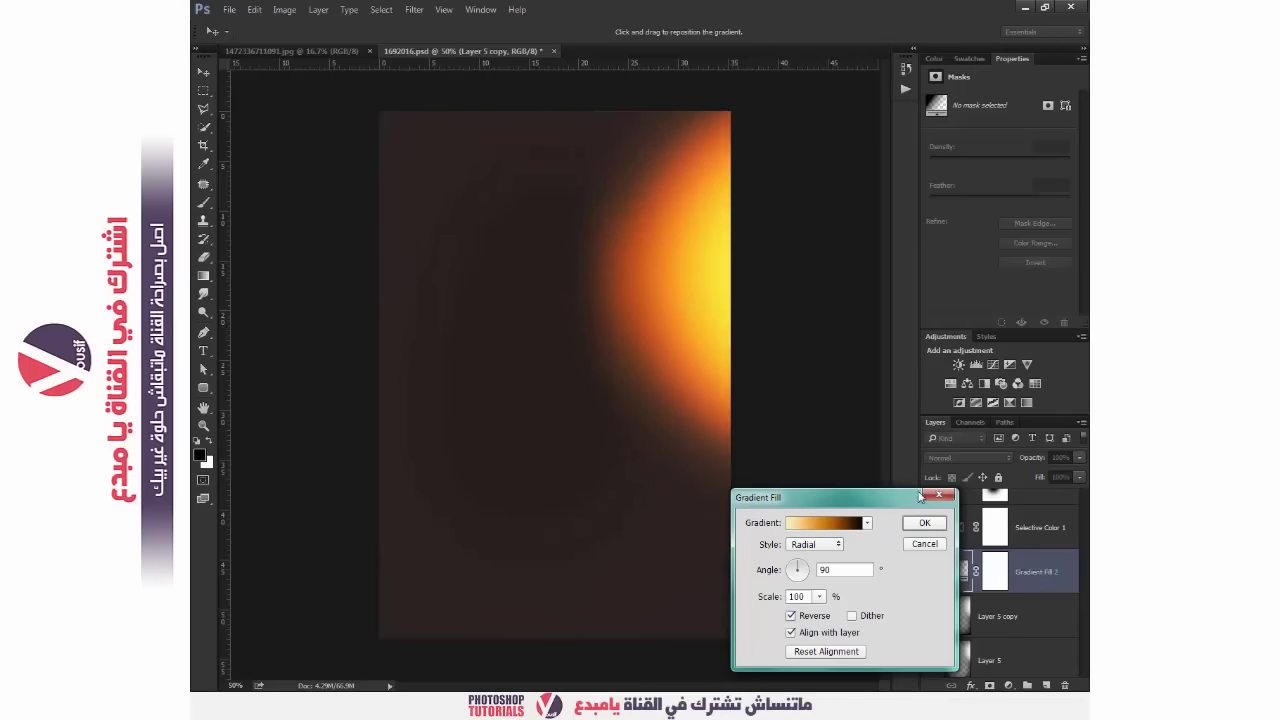
left_click(924, 523)
left_click(985, 458)
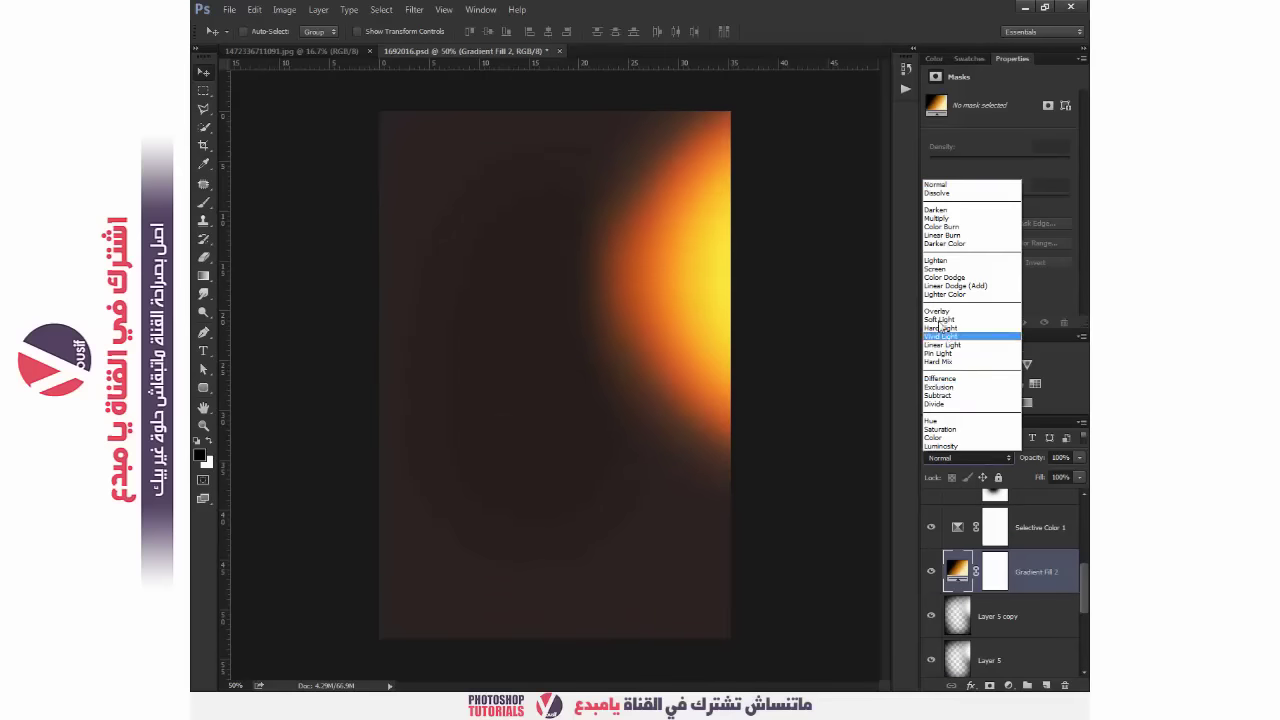
Set Gradient Fill 2 to Screen and rescale its orange glow to 134% along the right side
left_click(958, 269)
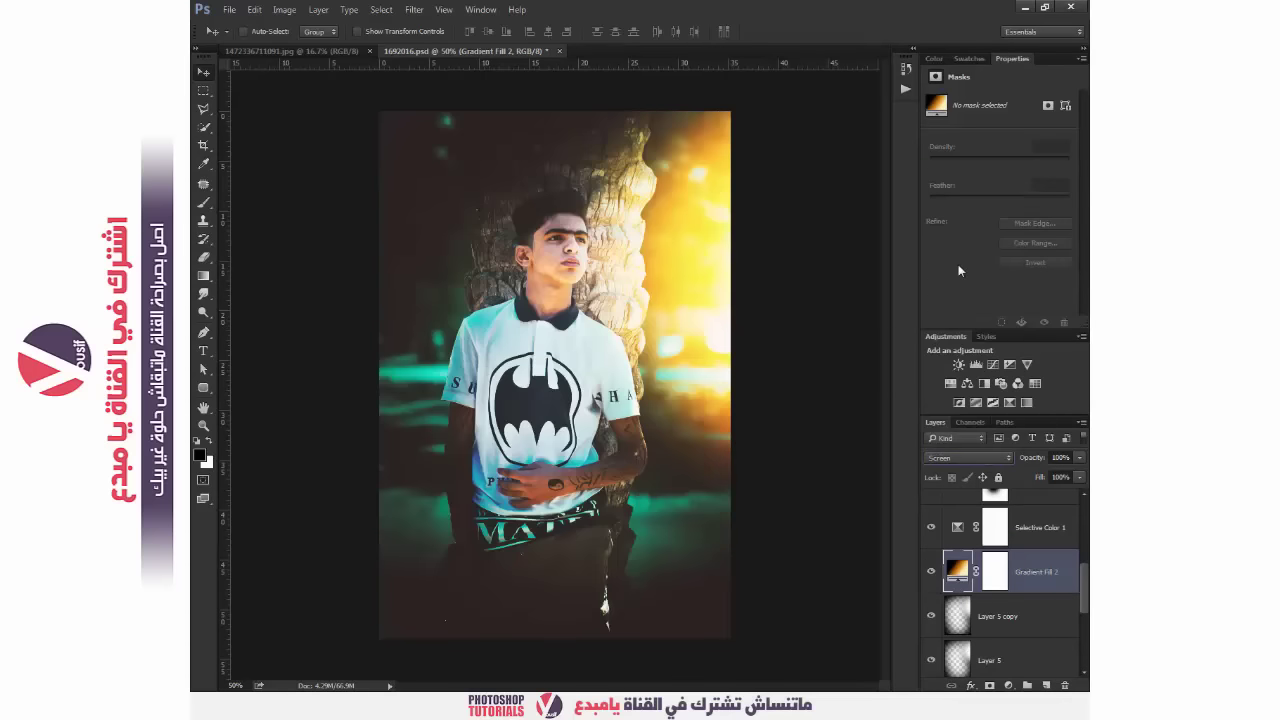
left_click(957, 626)
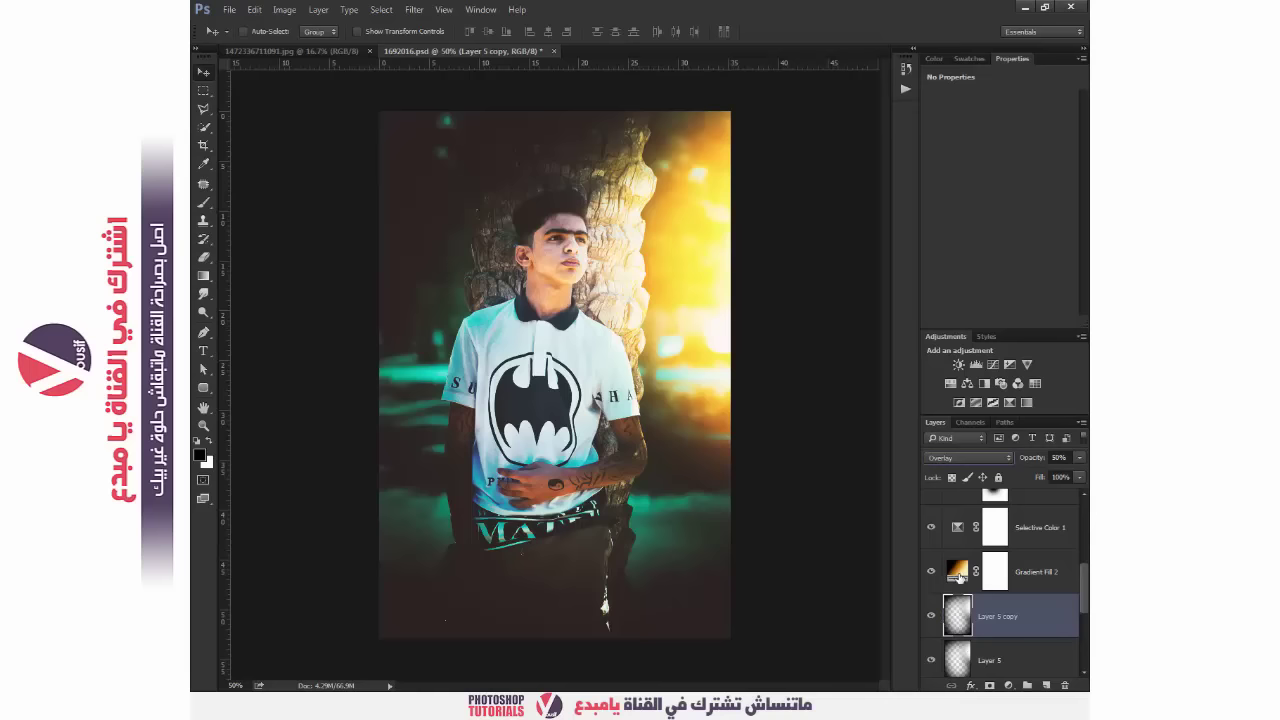
double_click(959, 576)
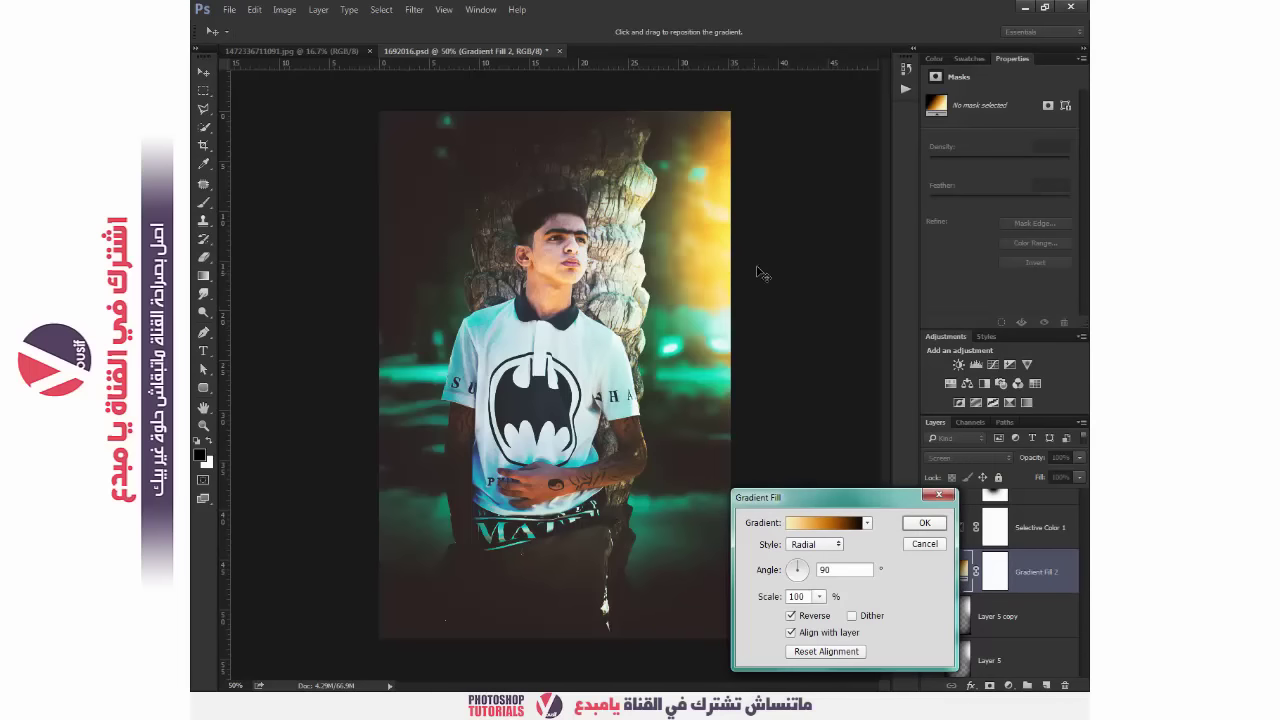
left_click_drag(757, 281, 801, 341)
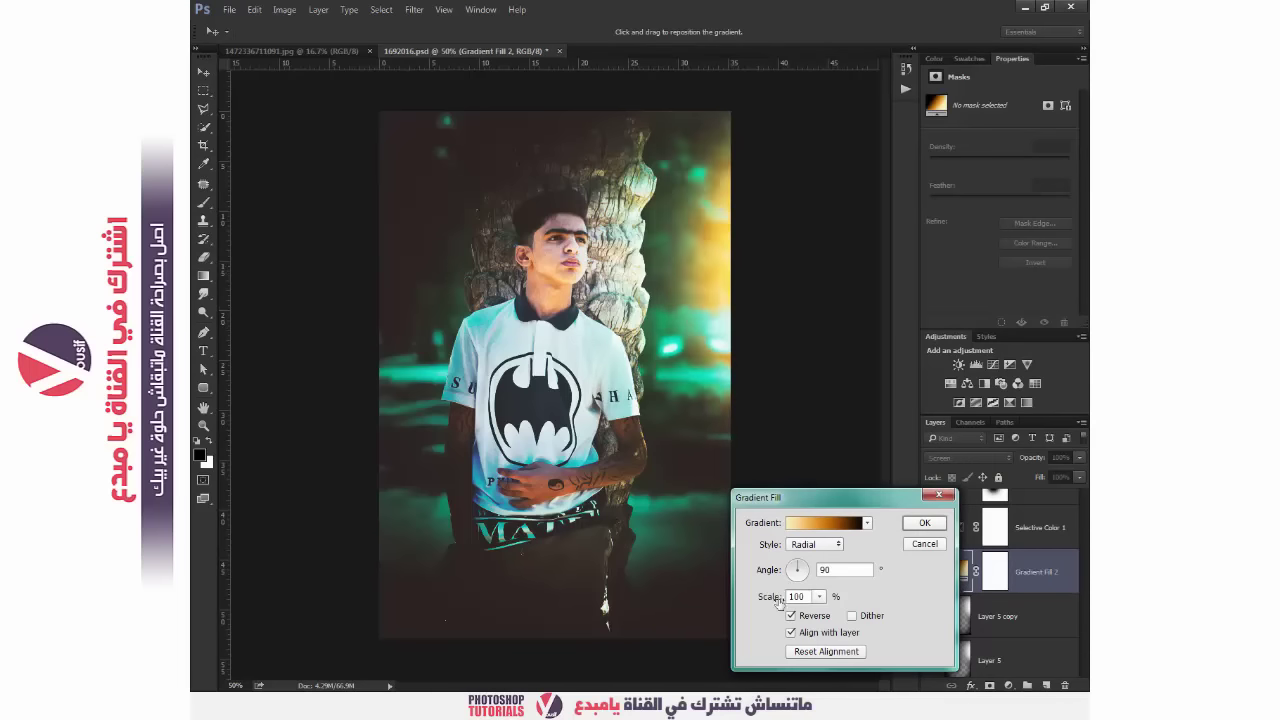
left_click_drag(771, 607, 795, 598)
left_click_drag(748, 298, 737, 316)
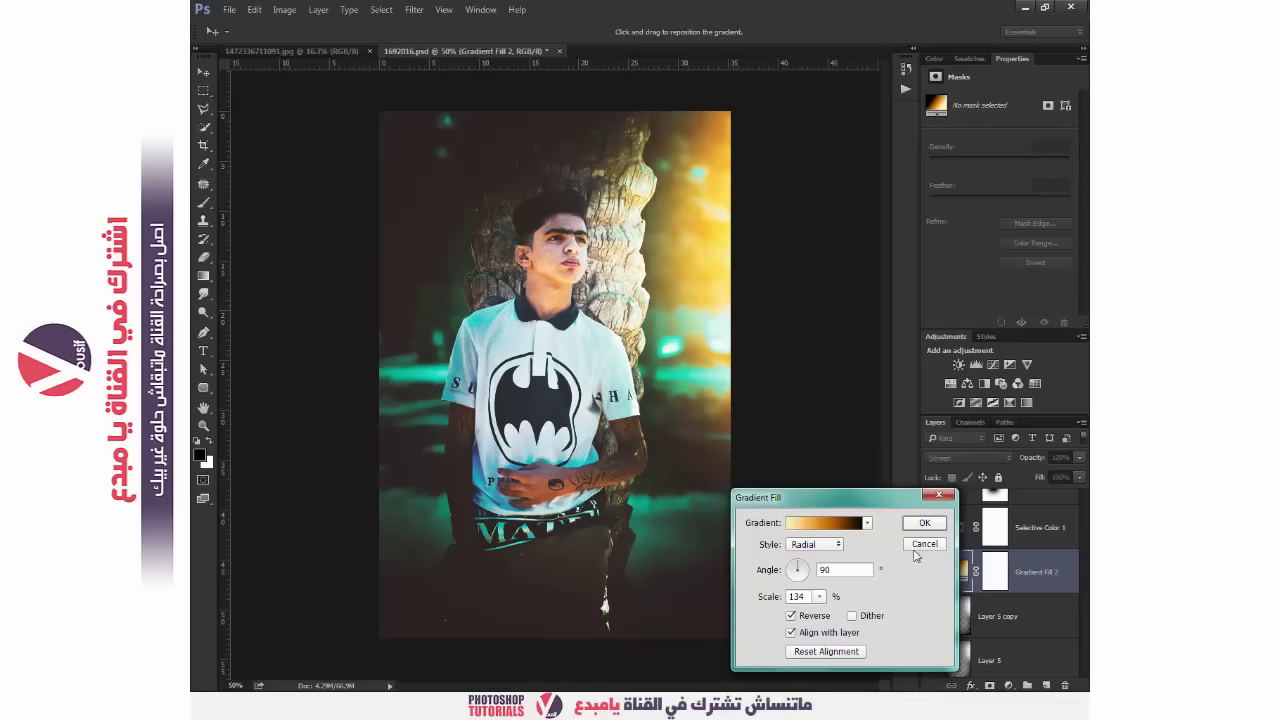
left_click(922, 523)
Erase Layer 5's vignette near the right edge with a large 0%-hardness soft eraser
left_click(952, 612)
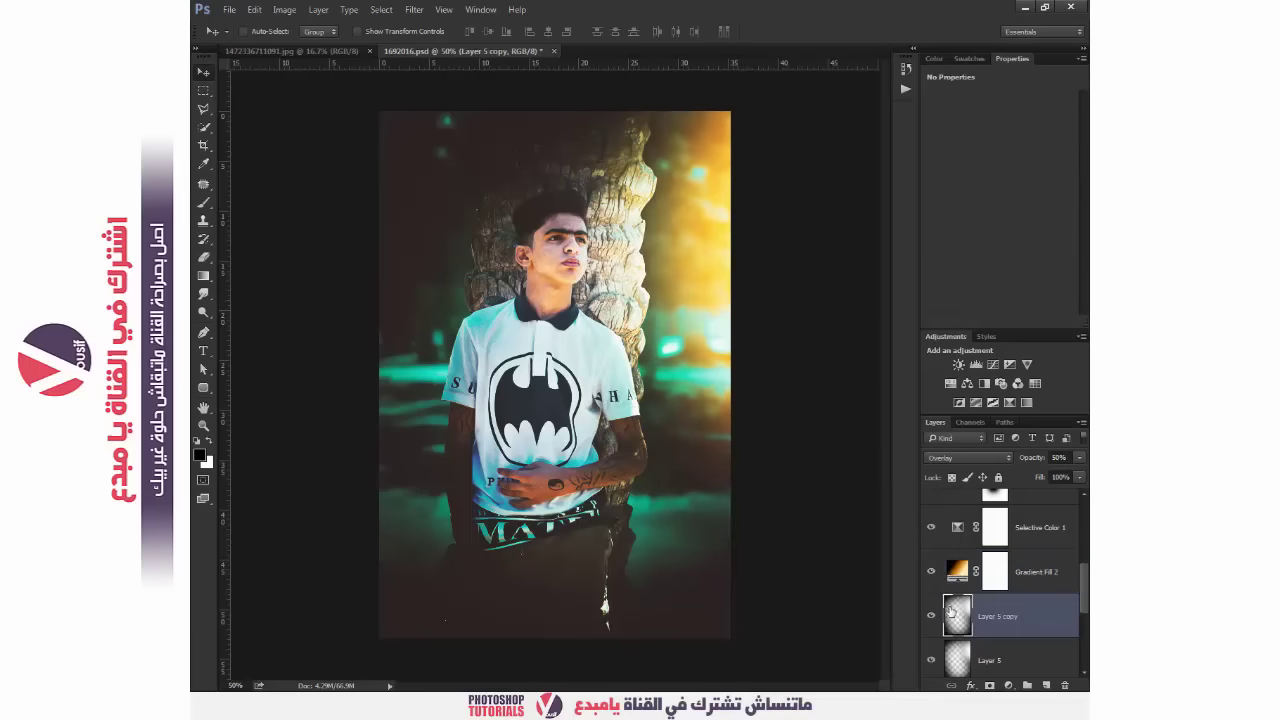
key("e")
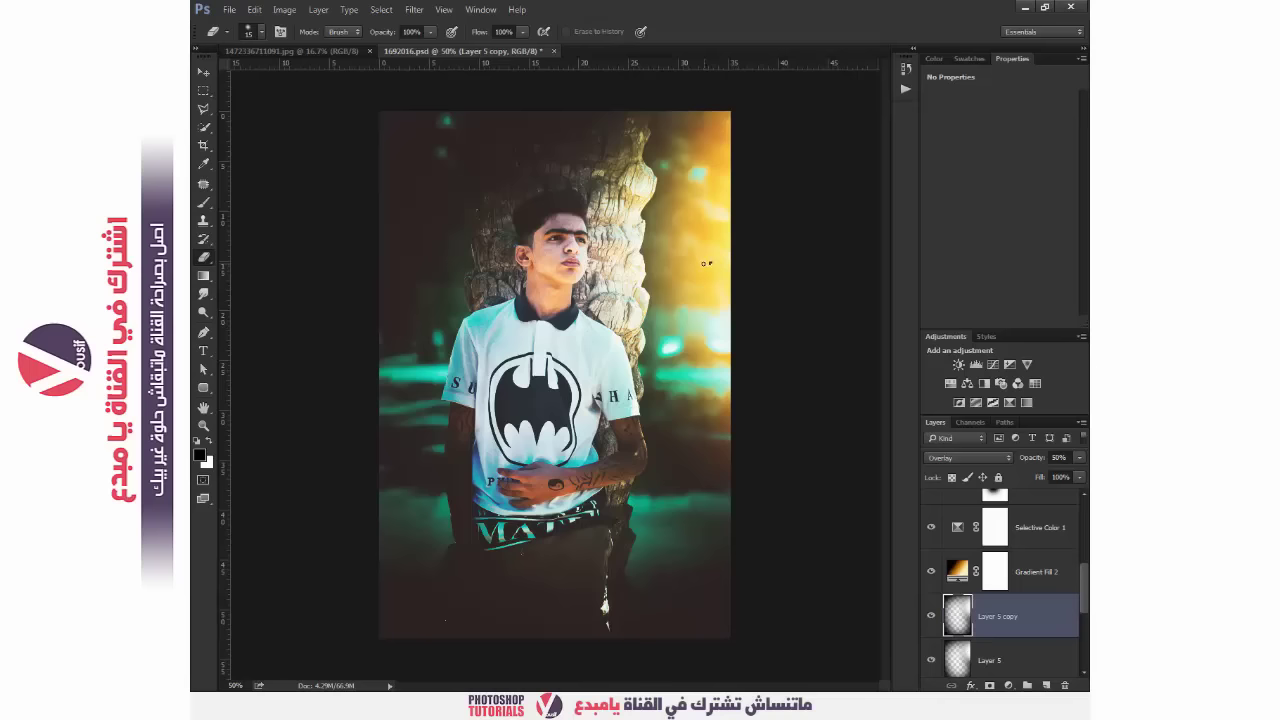
right_click(710, 263)
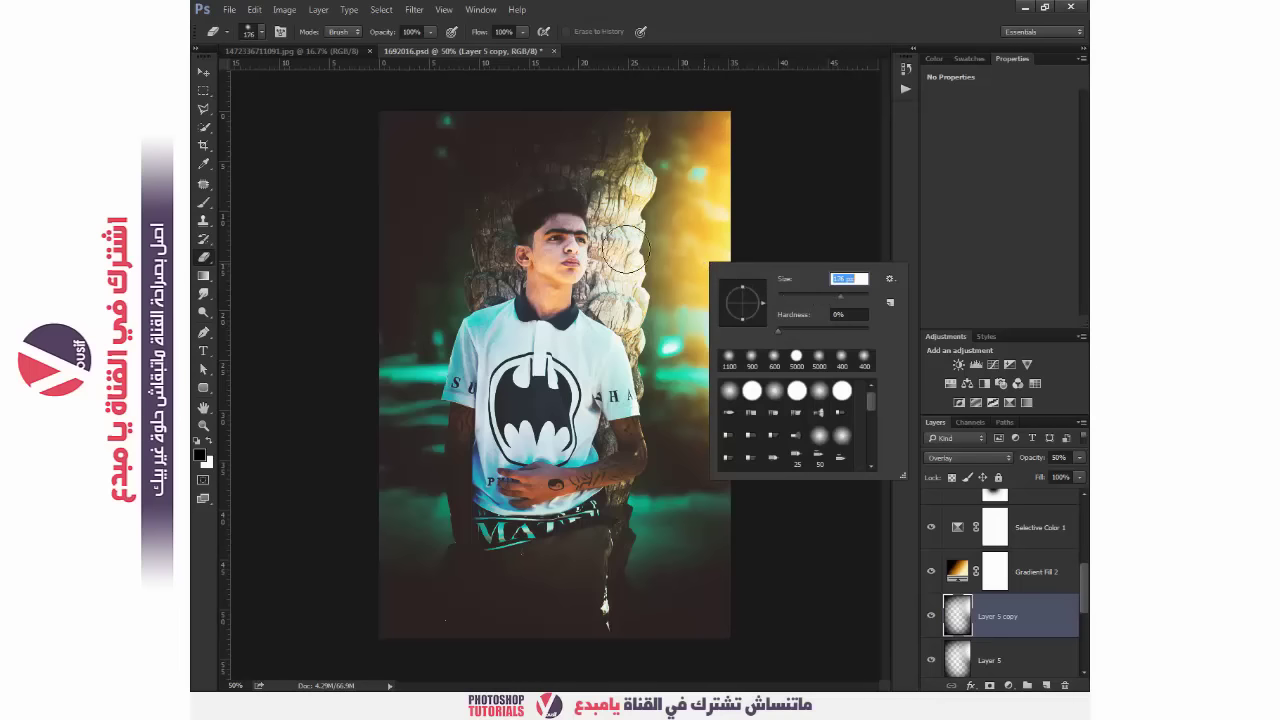
left_click(205, 257)
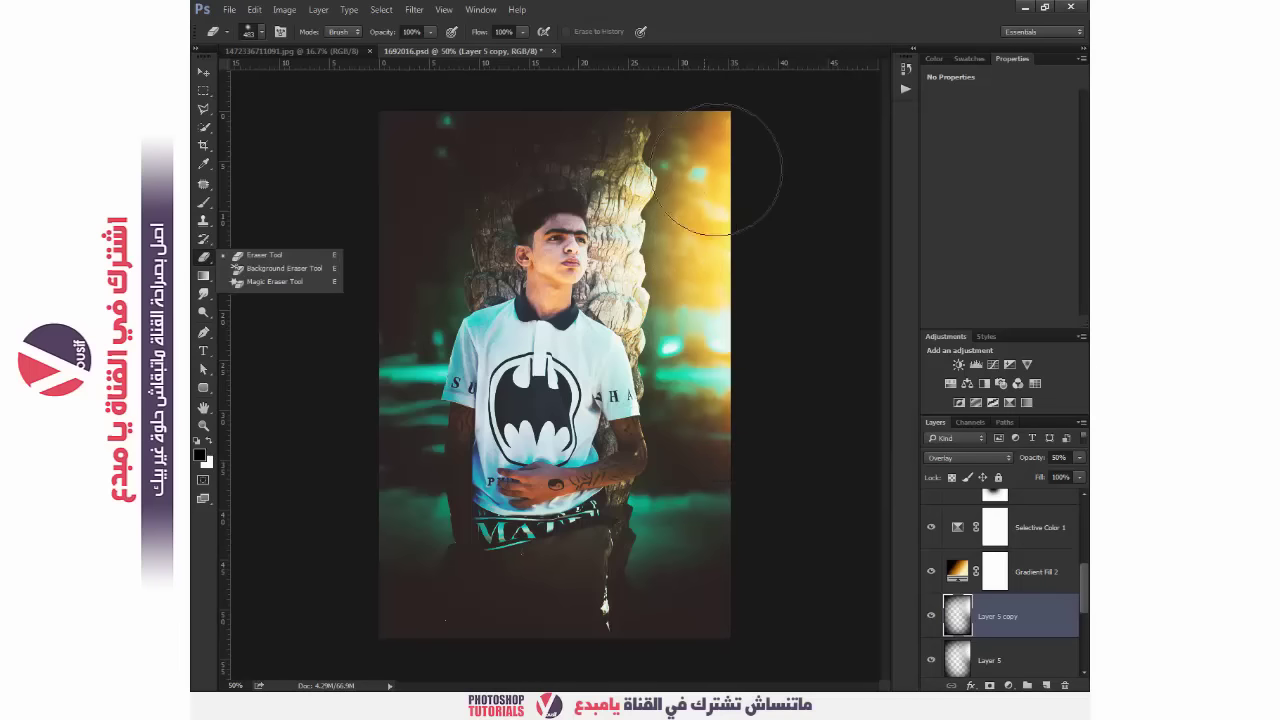
left_click(988, 652)
left_click_drag(759, 214, 771, 171)
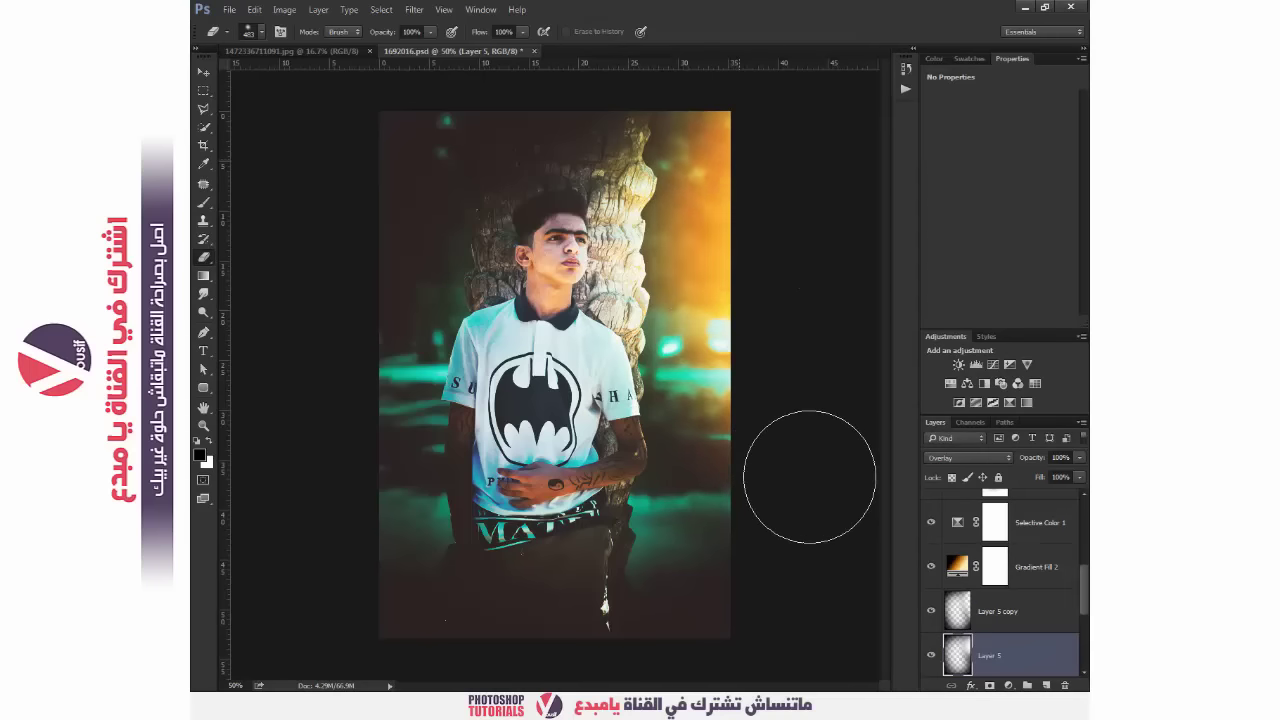
key("v")
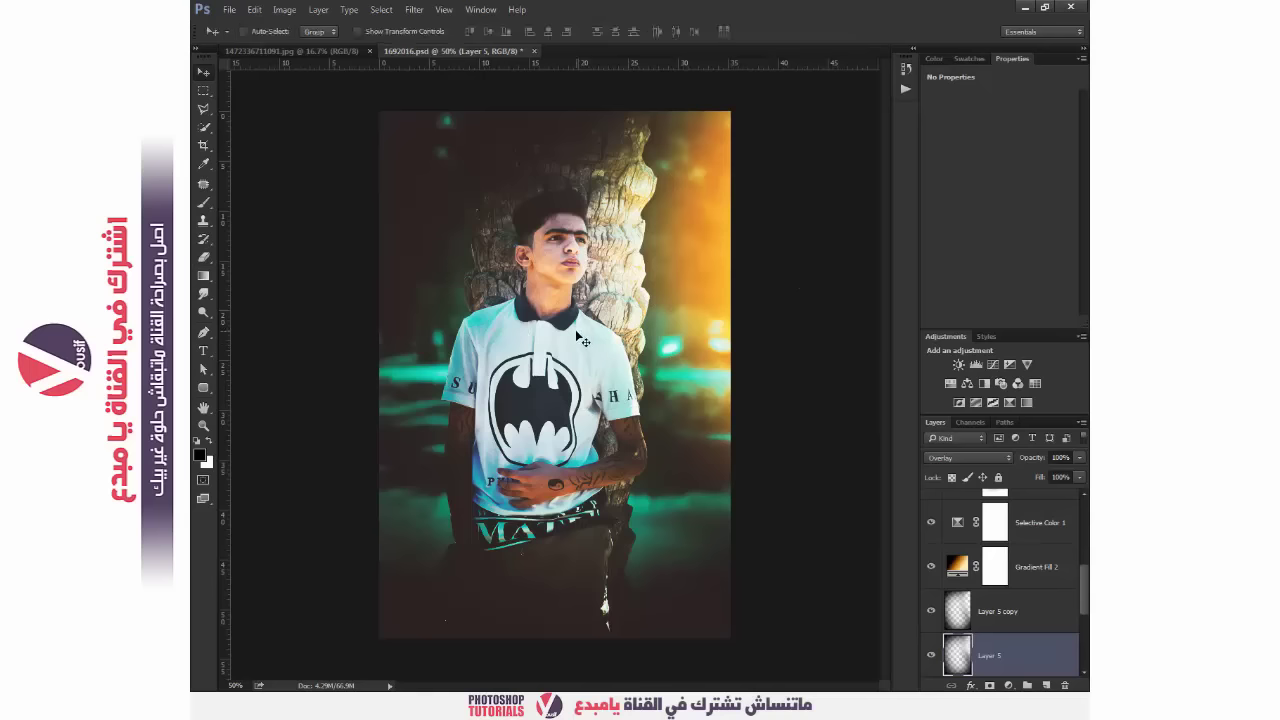
Open the أفكار folder in Explorer to fetch the golden forest photo
scroll(995, 573, "up", 3)
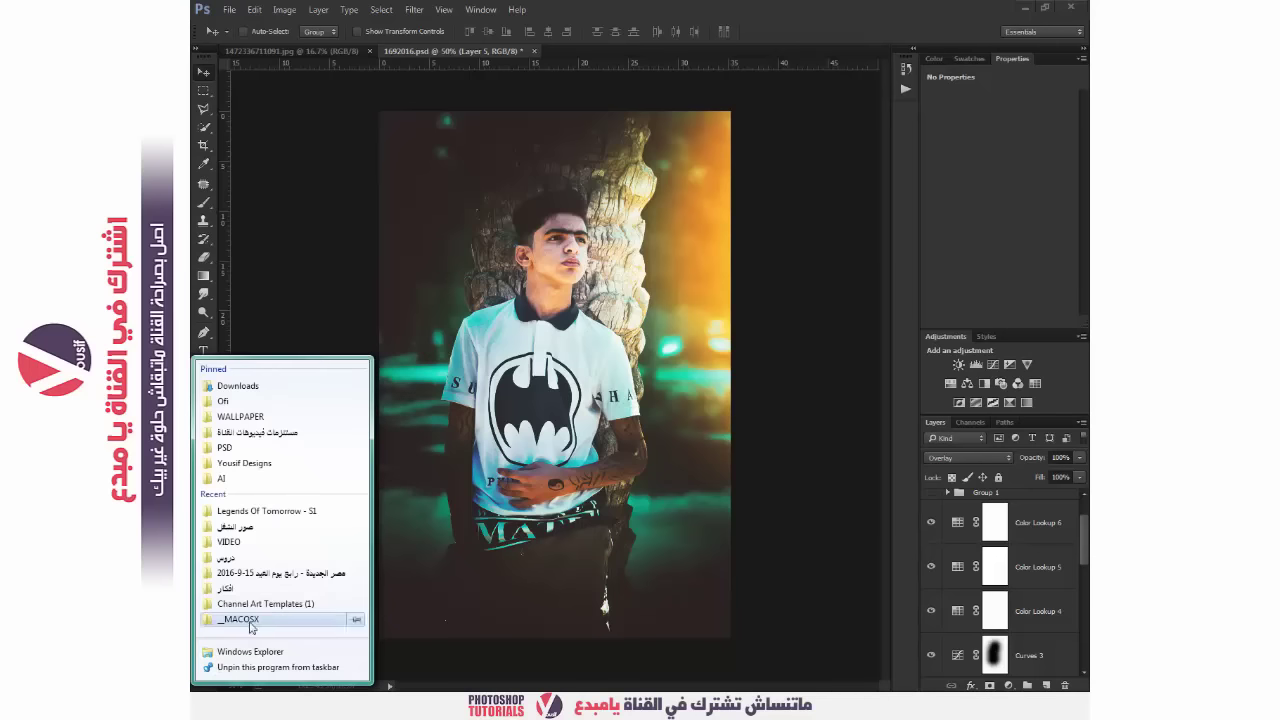
mouse_move(270, 589)
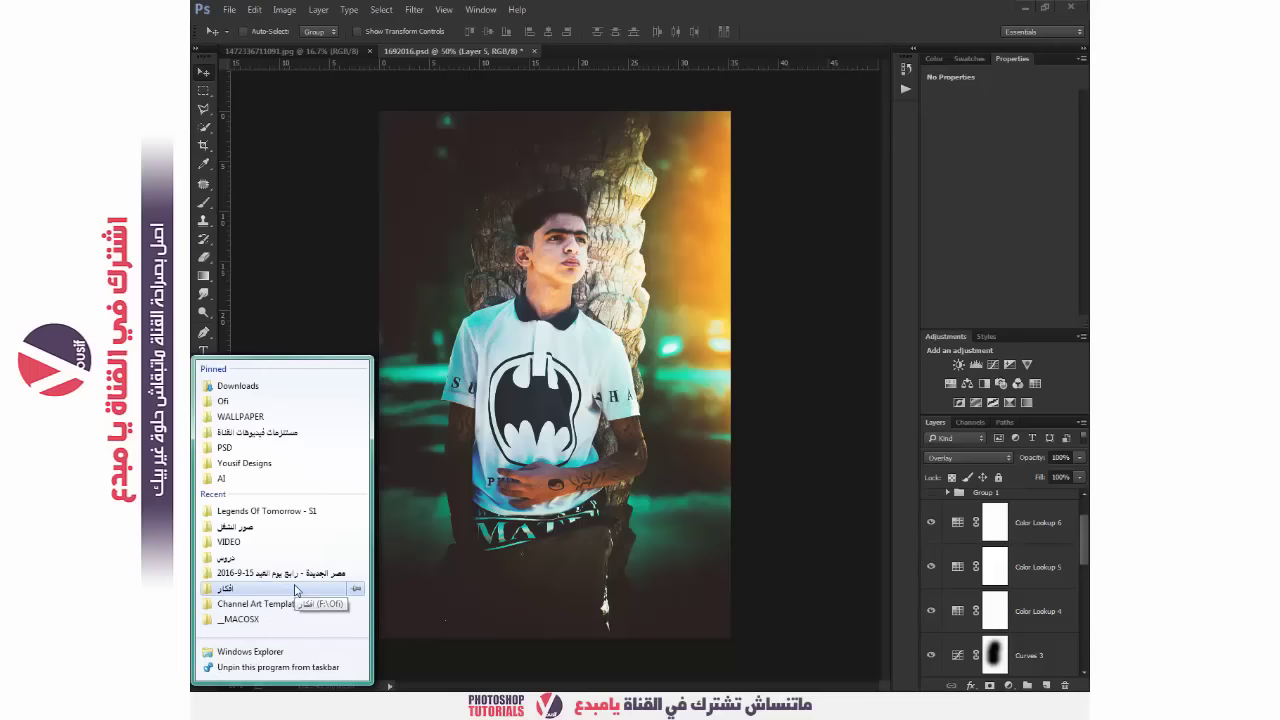
left_click(294, 589)
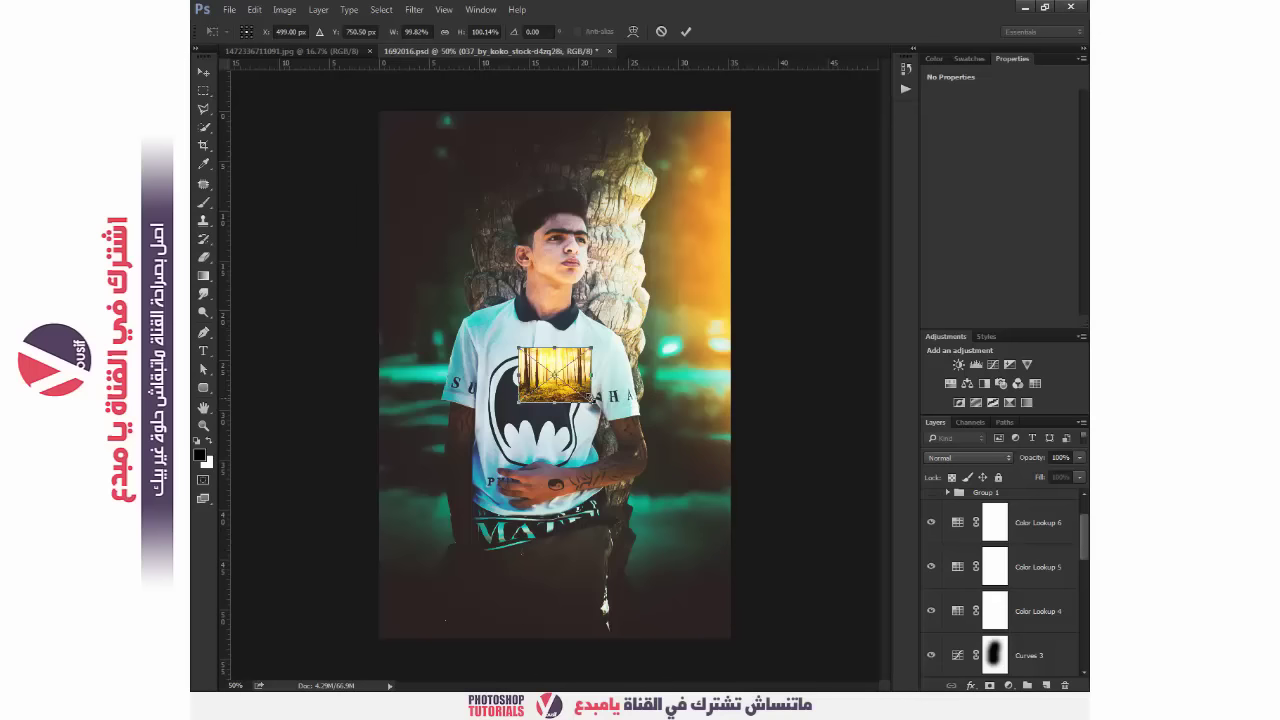
Enlarge the placed golden forest image to fill the whole canvas and commit the transform
left_click_drag(594, 401, 803, 640)
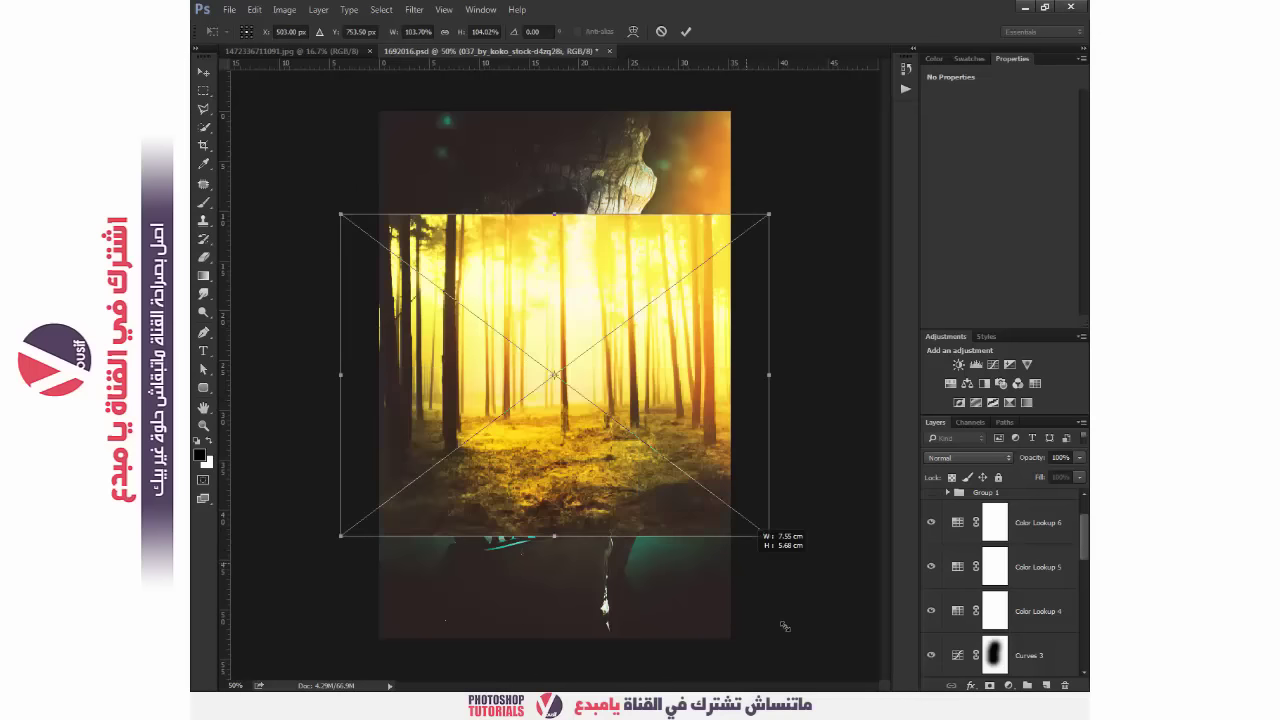
left_click_drag(803, 640, 878, 699)
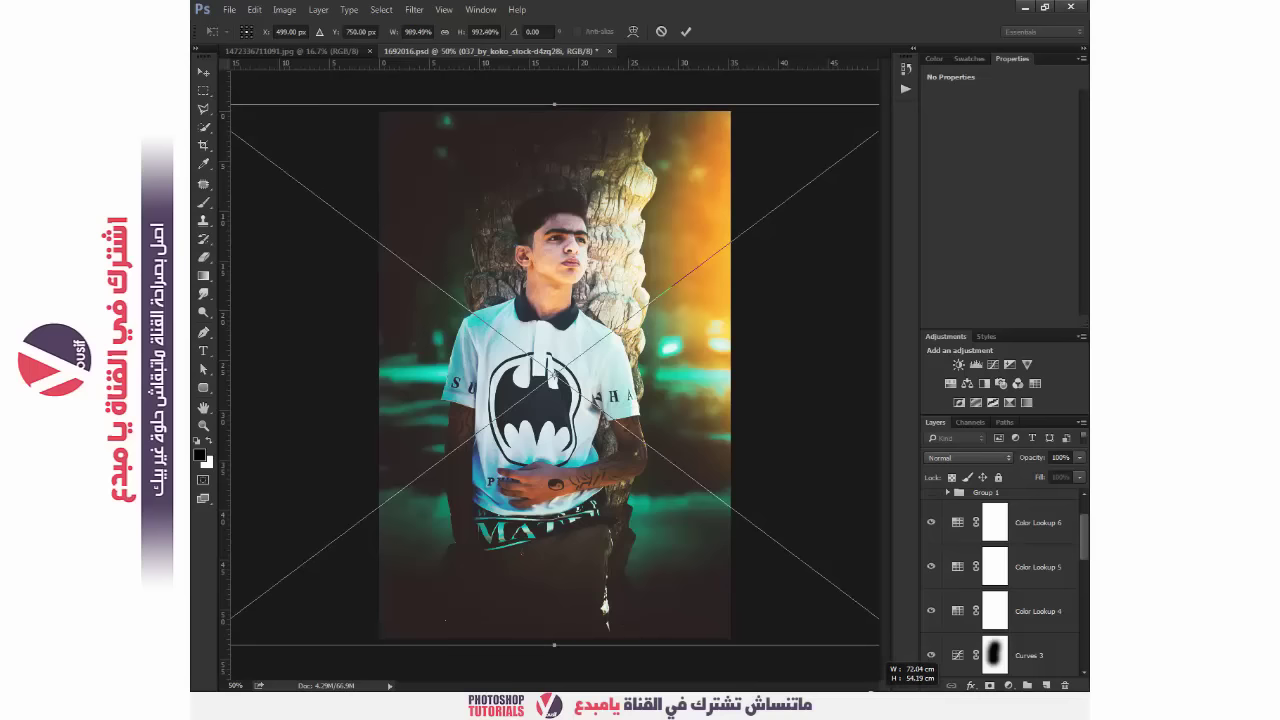
key("shift+alt+o")
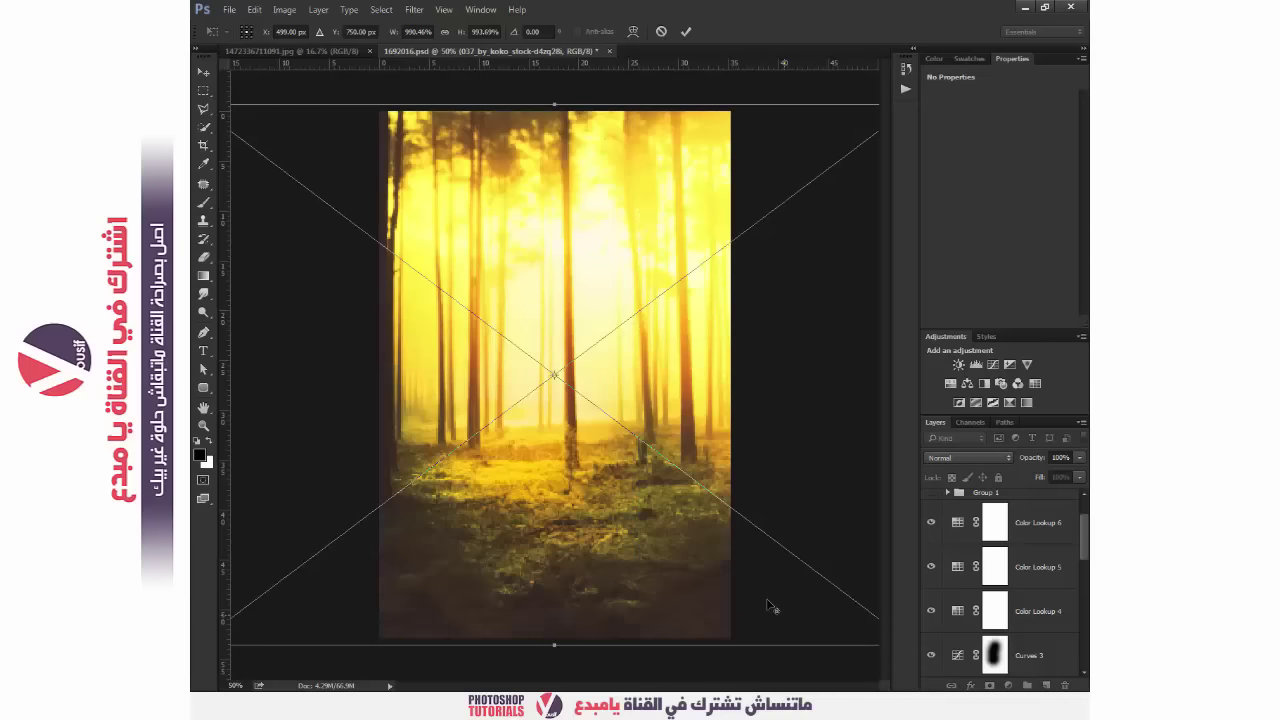
key("Return")
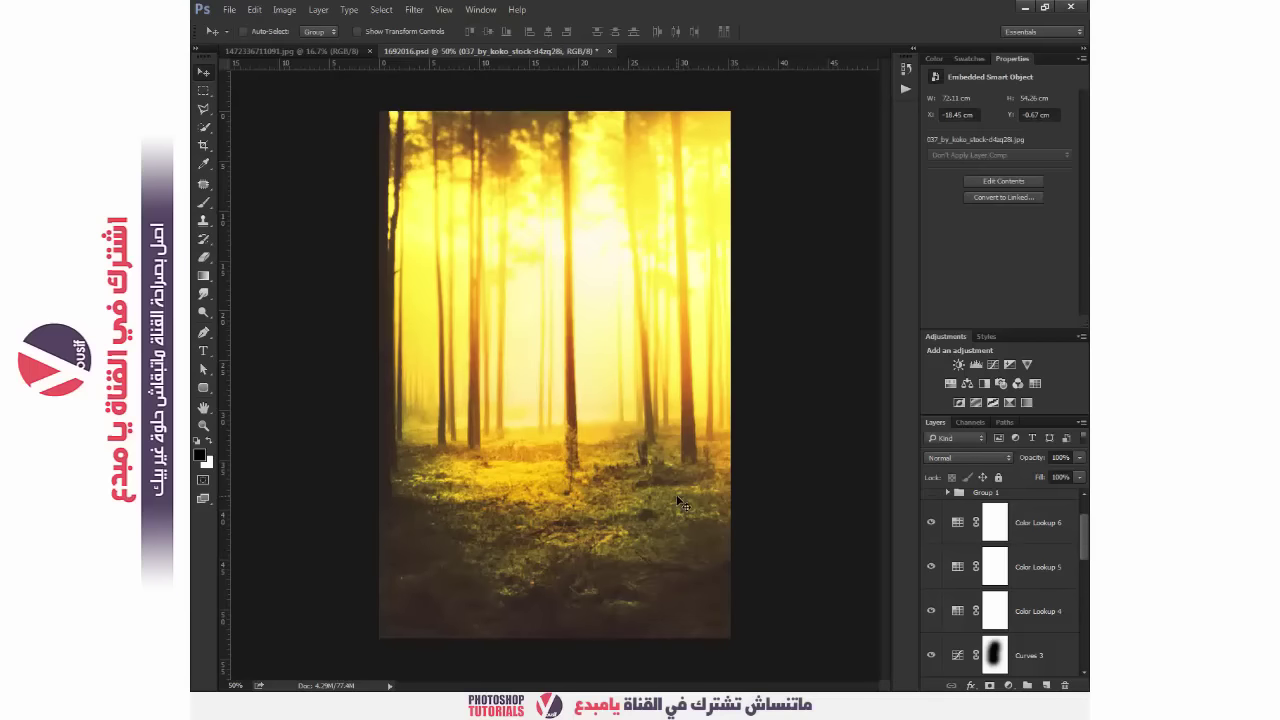
scroll(995, 570, "down", 1)
Move the forest layer beneath Layer 4 and apply a Gaussian Blur smart filter
scroll(1024, 530, "down", 1)
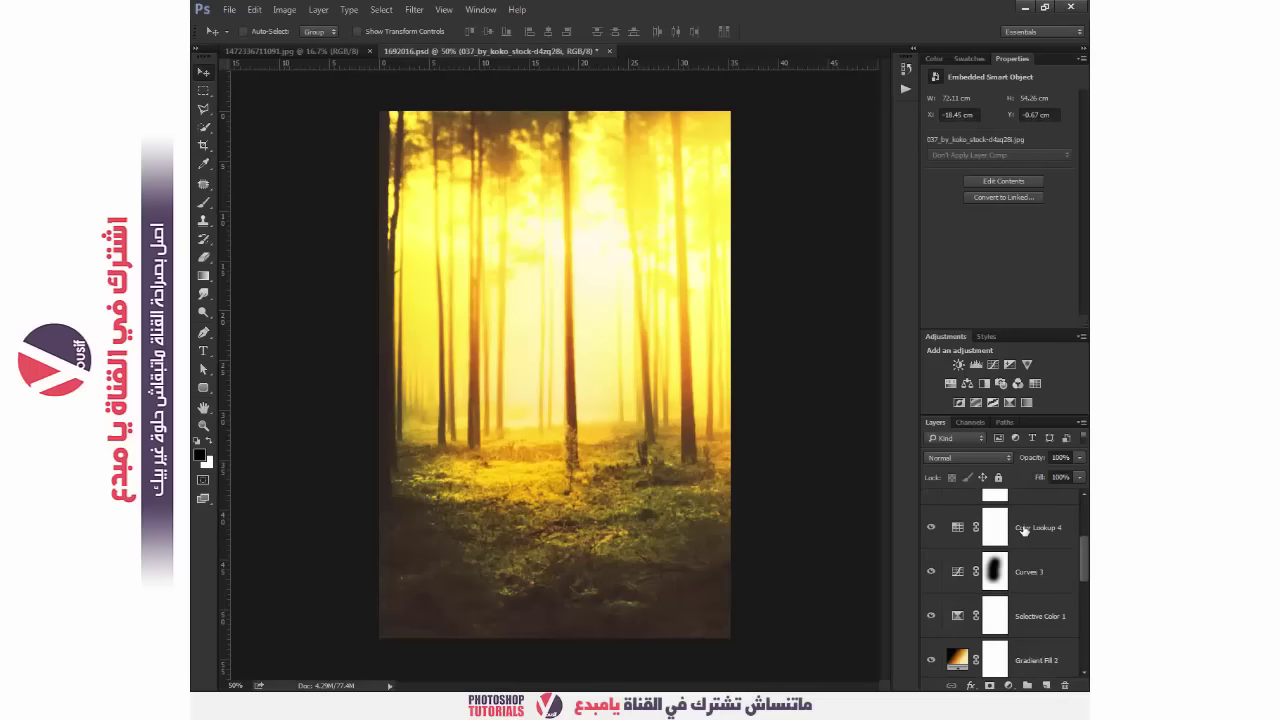
left_click_drag(1024, 530, 1012, 636)
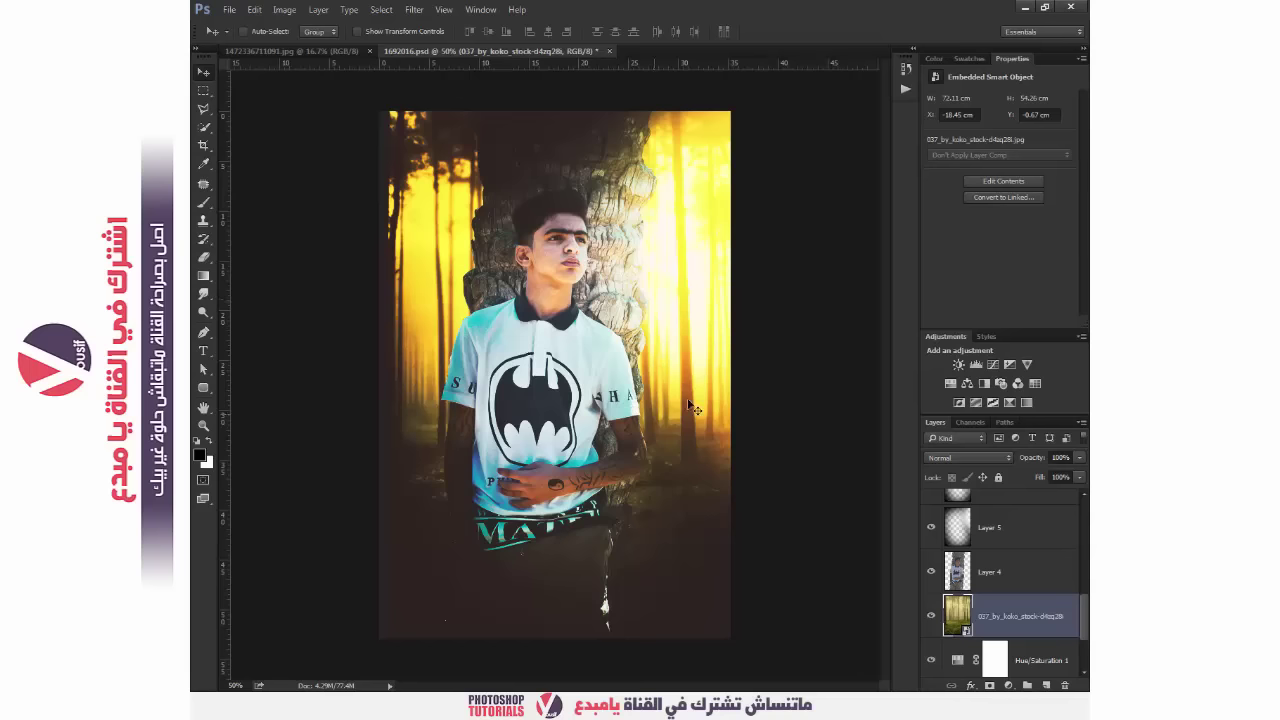
left_click(414, 10)
mouse_move(420, 151)
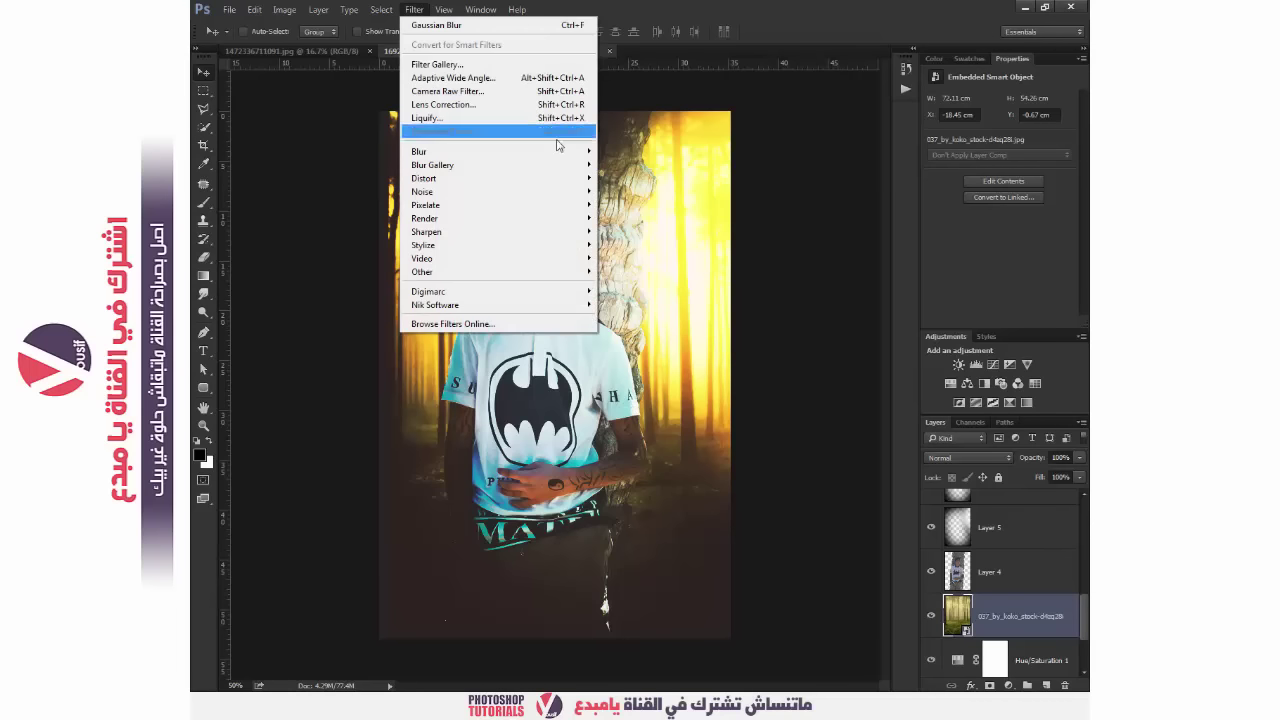
left_click(650, 204)
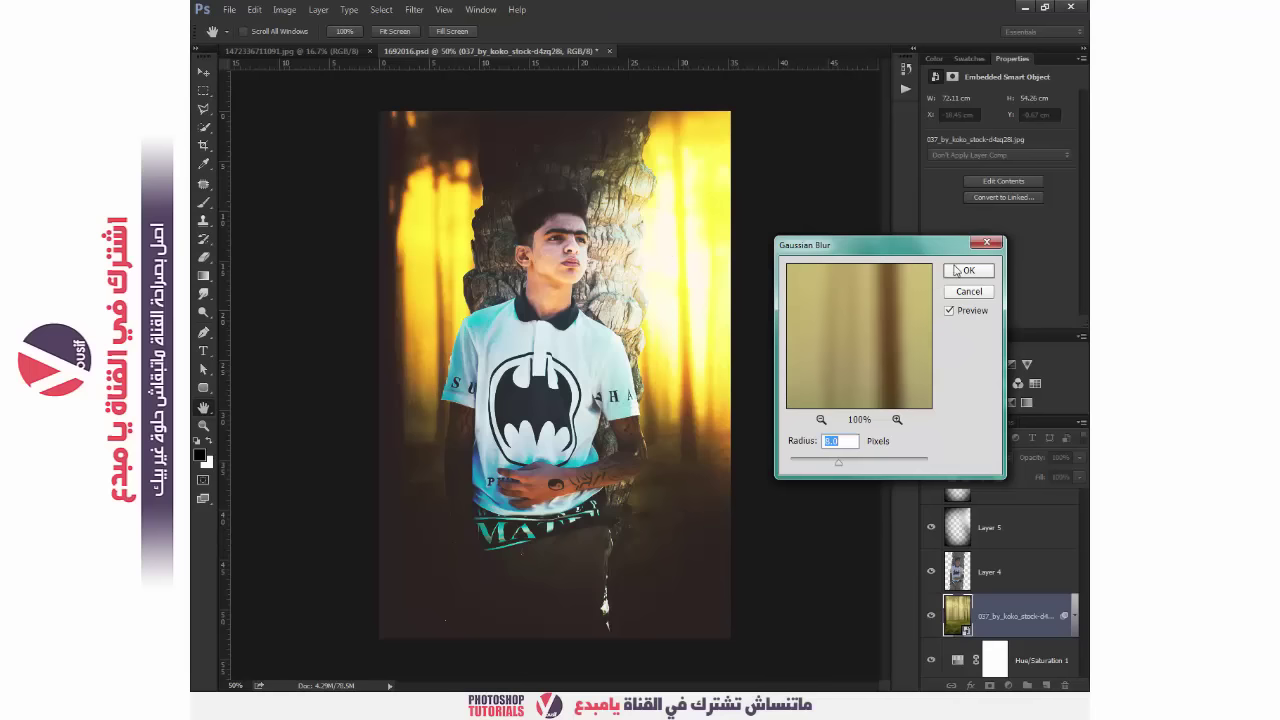
left_click(960, 270)
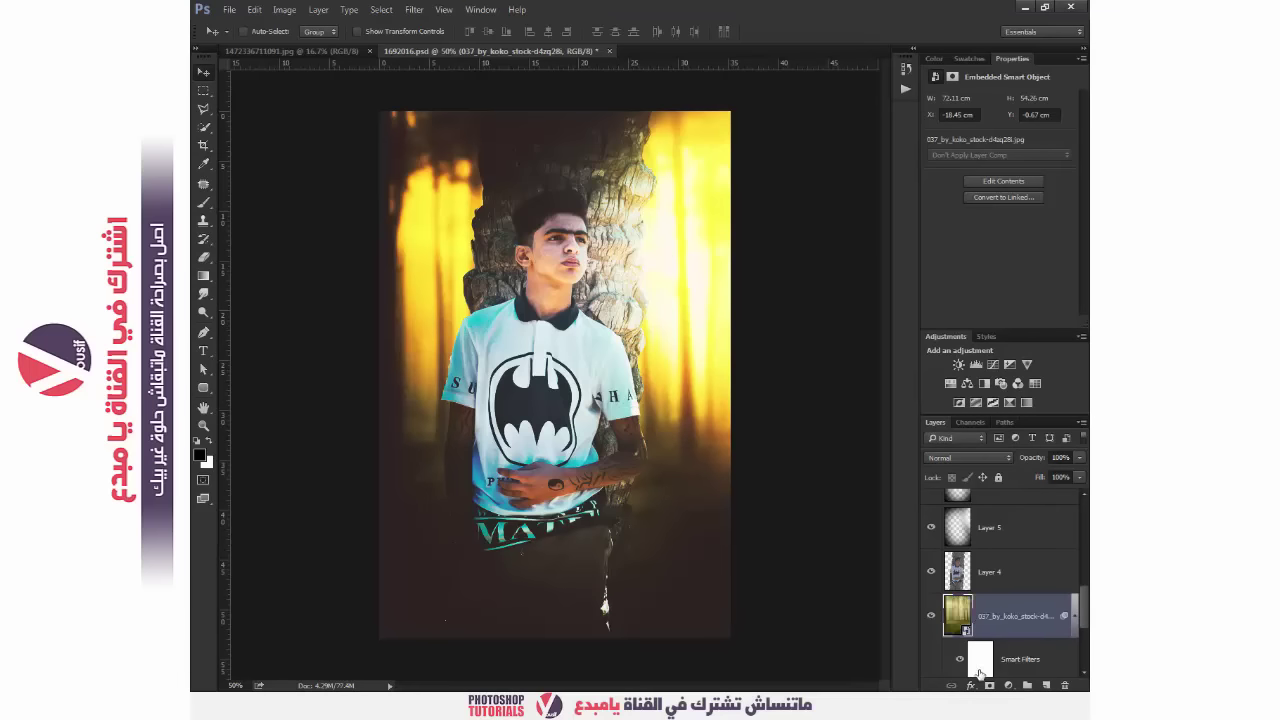
scroll(1037, 620, "up", 2)
Brush over the bark and background left of the head on Layer 5 copy and Layer 5
left_click(1030, 588)
key("b")
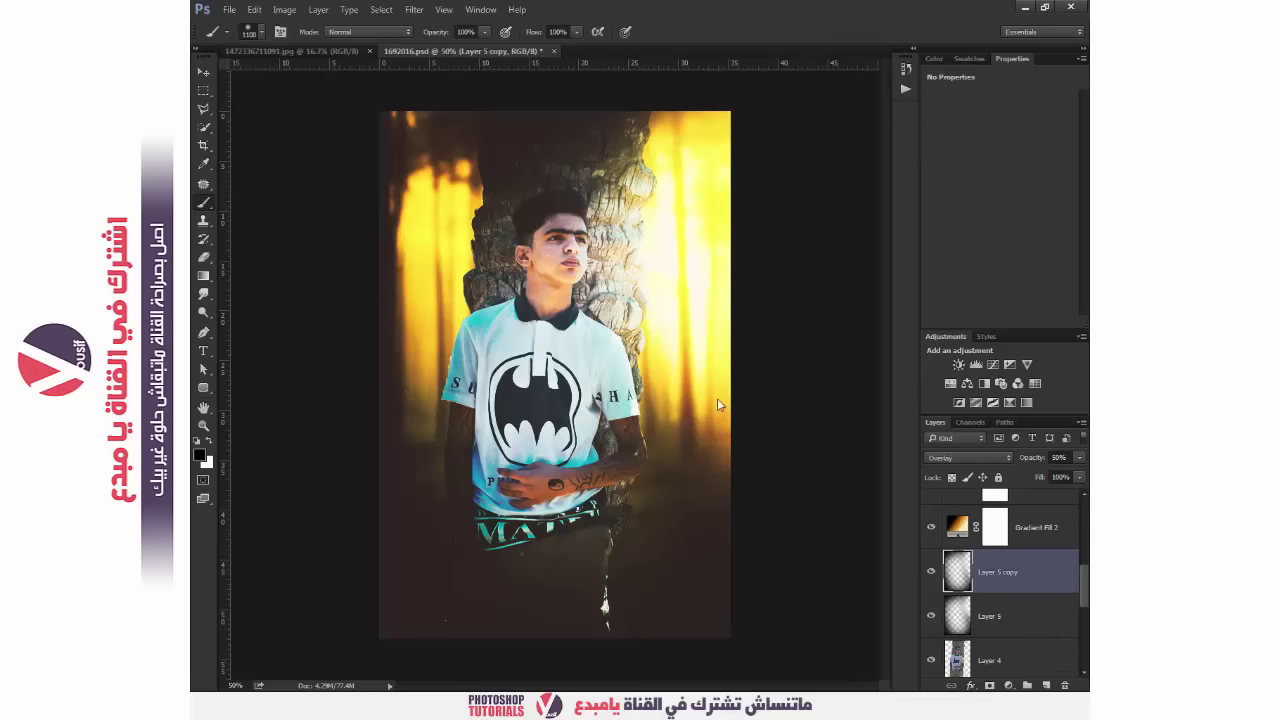
left_click_drag(357, 229, 286, 171)
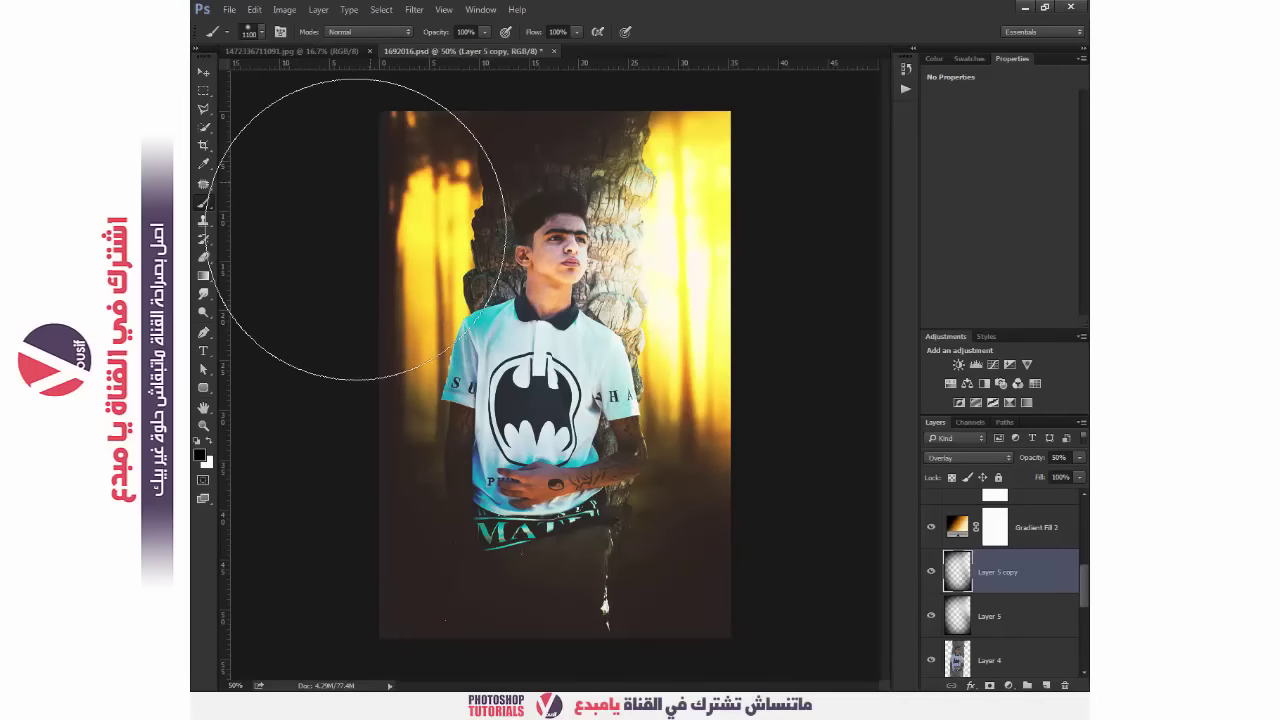
left_click(1040, 622)
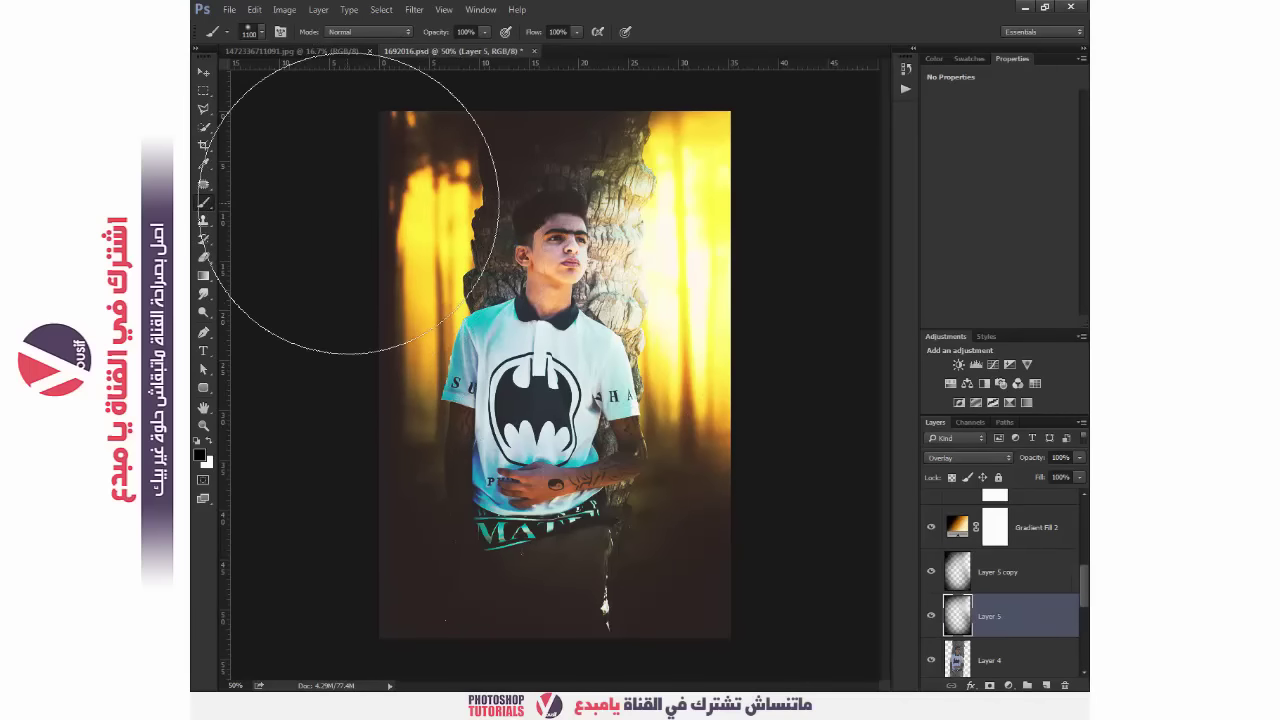
left_click_drag(343, 171, 371, 186)
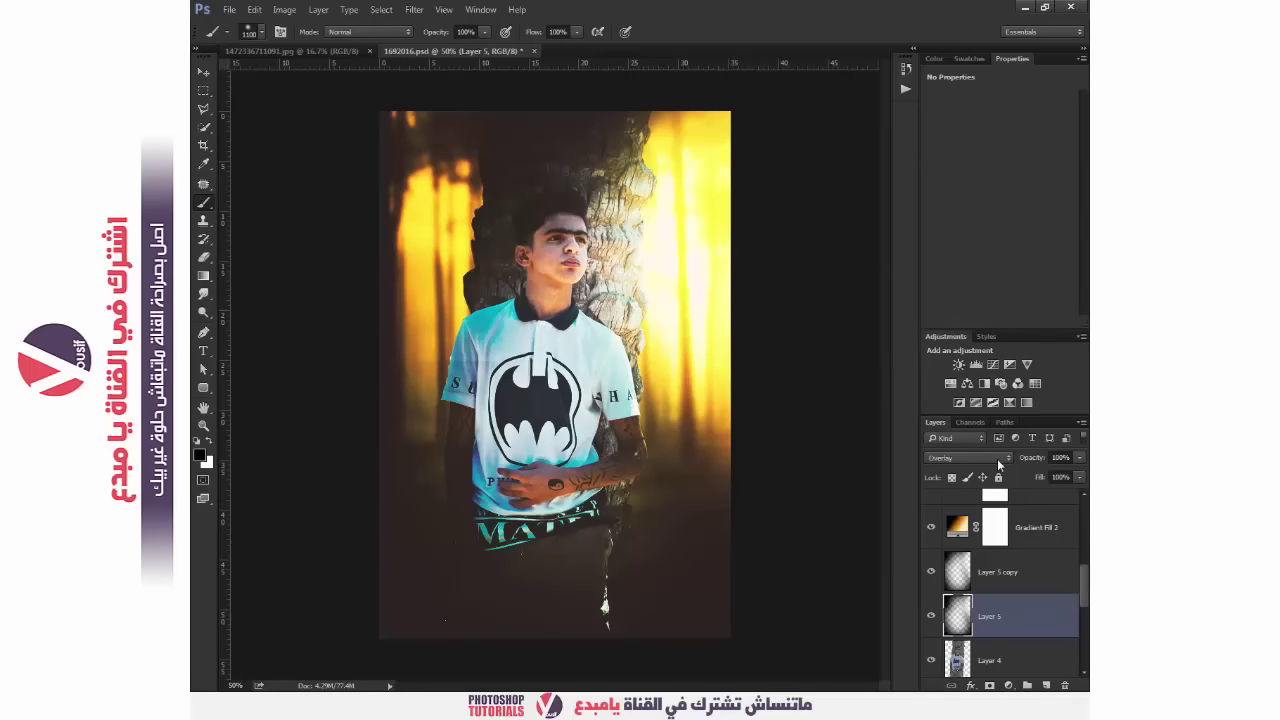
left_click(992, 568)
key("v")
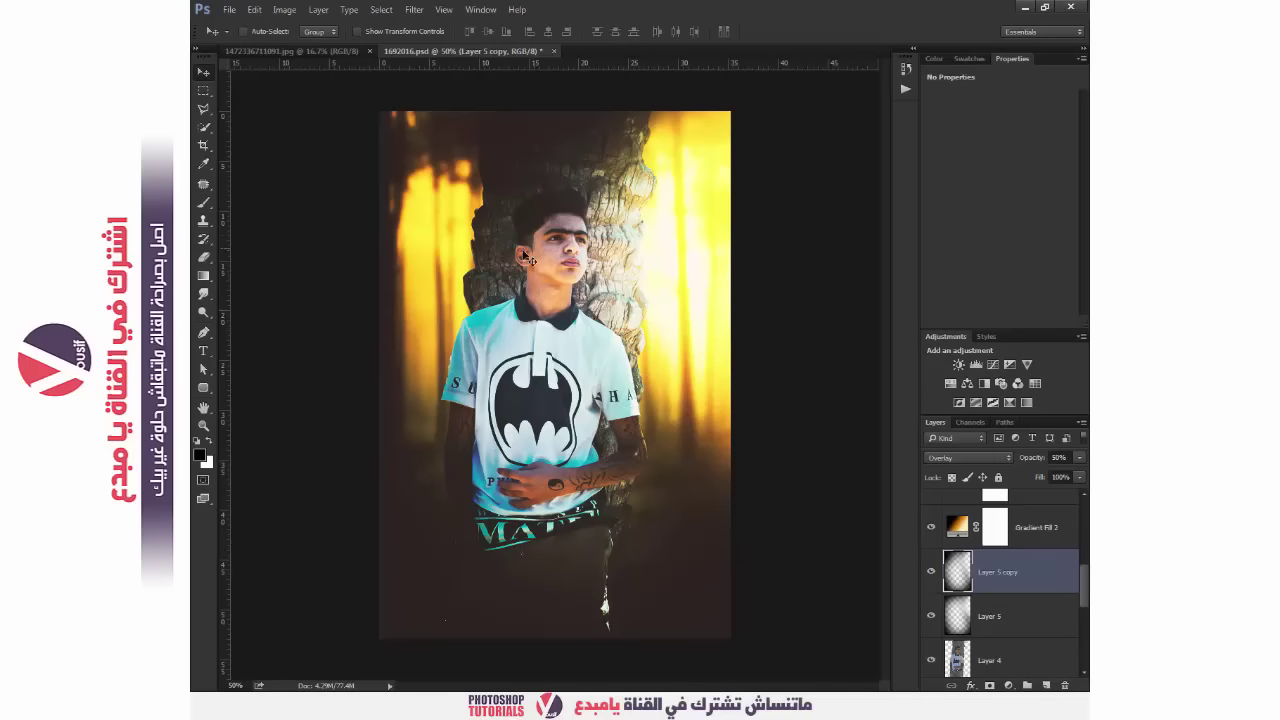
Duplicate Gradient Fill 2 and shift the copy's glow centre toward the upper left
scroll(955, 560, "up", 1)
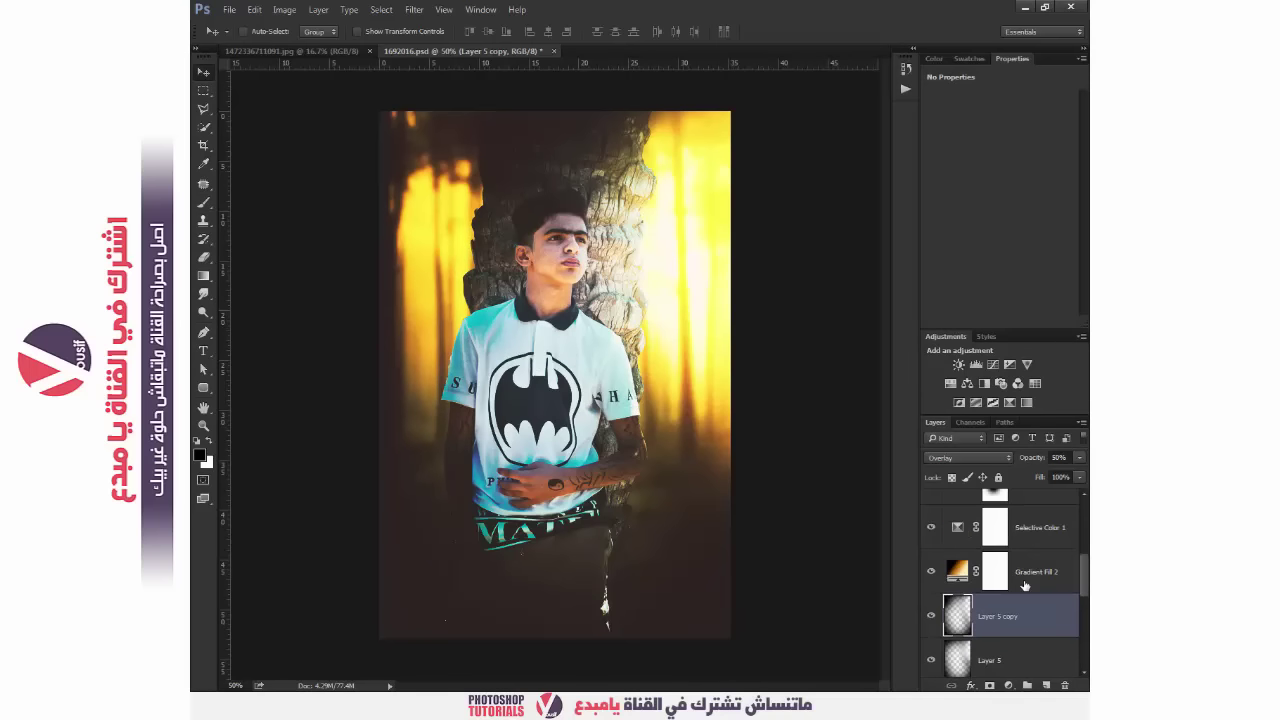
left_click(932, 571)
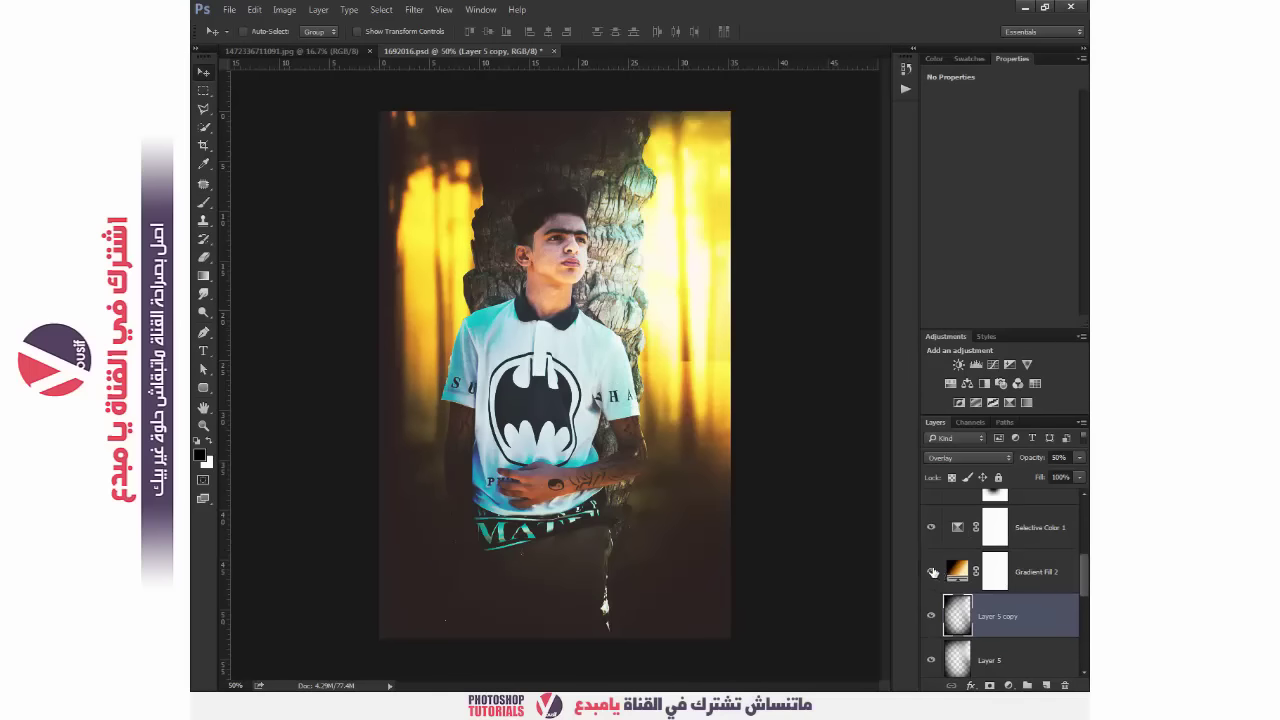
left_click(932, 571)
mouse_move(950, 570)
left_mouse_down()
mouse_move(1050, 670)
mouse_move(1046, 686)
left_mouse_up()
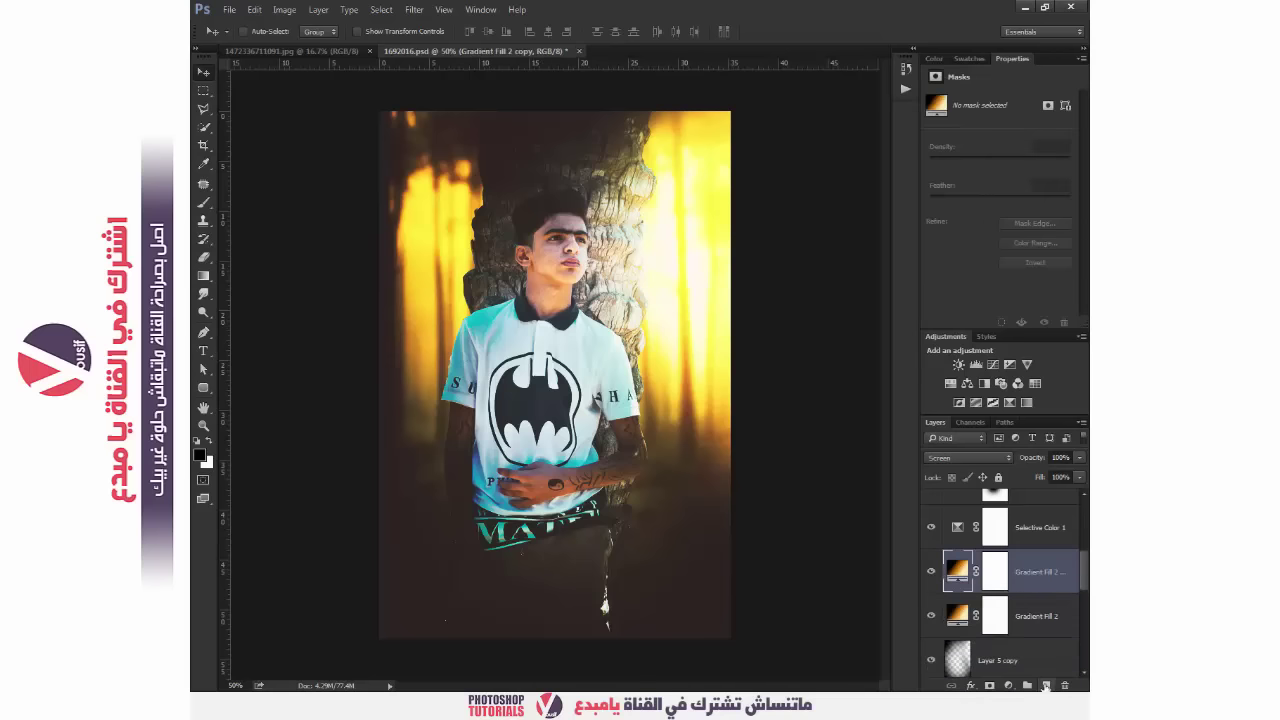
double_click(958, 570)
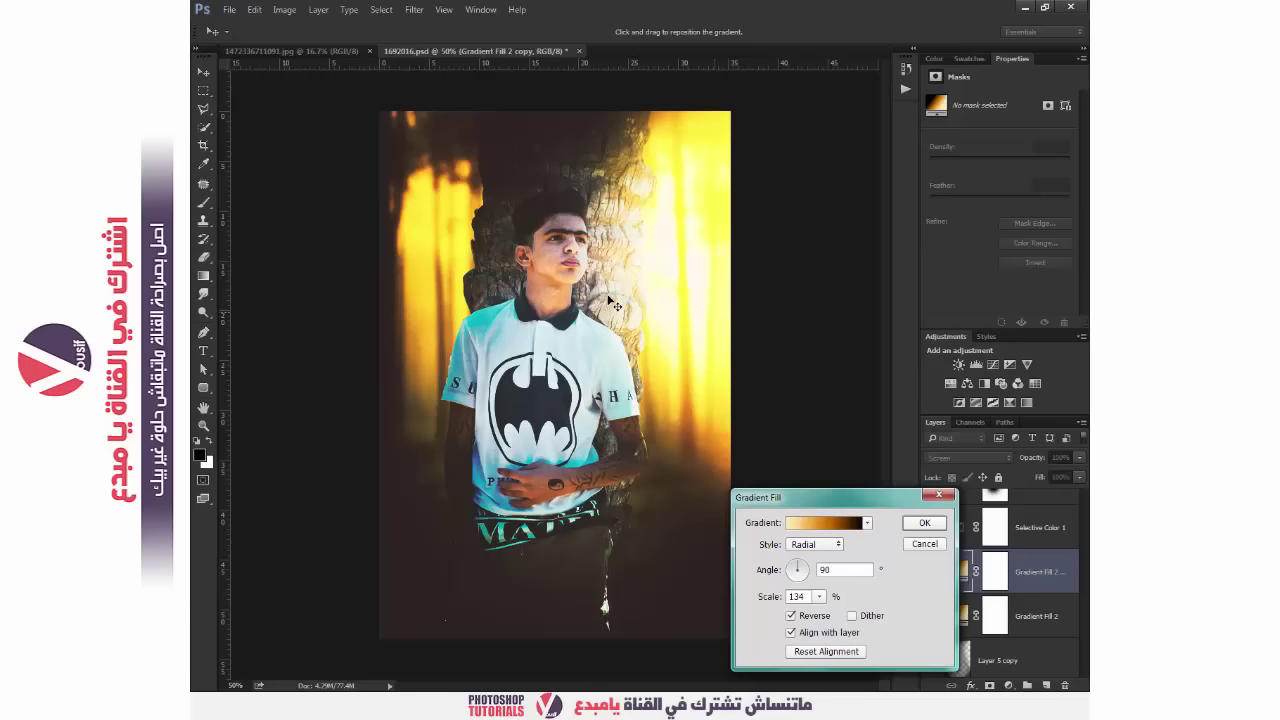
mouse_move(608, 296)
left_mouse_down()
mouse_move(455, 280)
mouse_move(405, 248)
left_mouse_up()
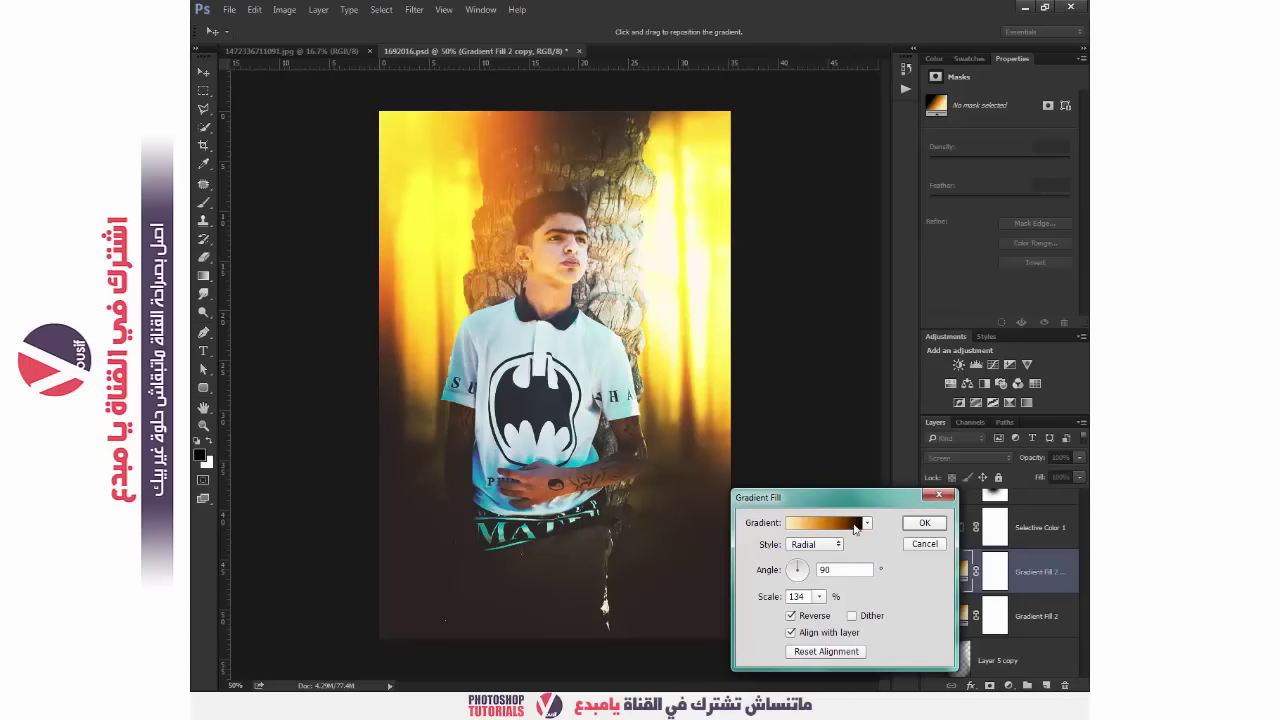
left_click(921, 523)
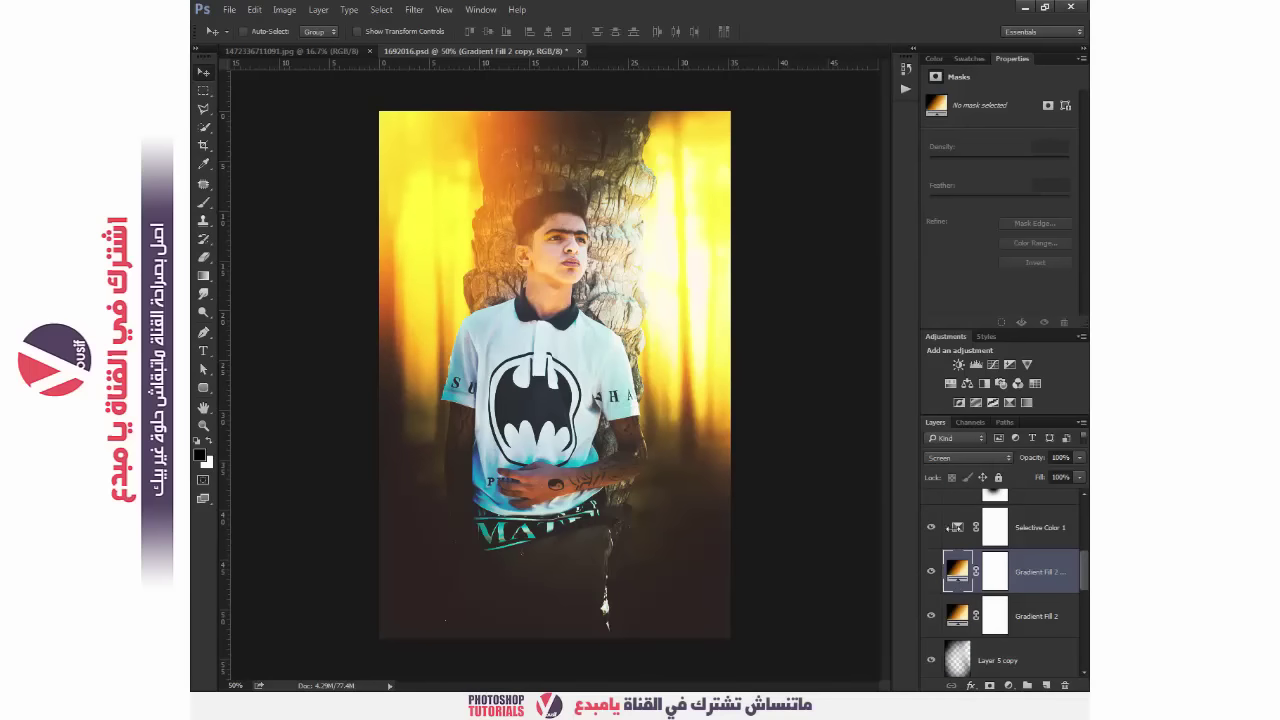
scroll(988, 539, "up", 5)
Stamp all visible layers into Layer 7 and toggle its visibility against the original photo
left_click(1037, 569)
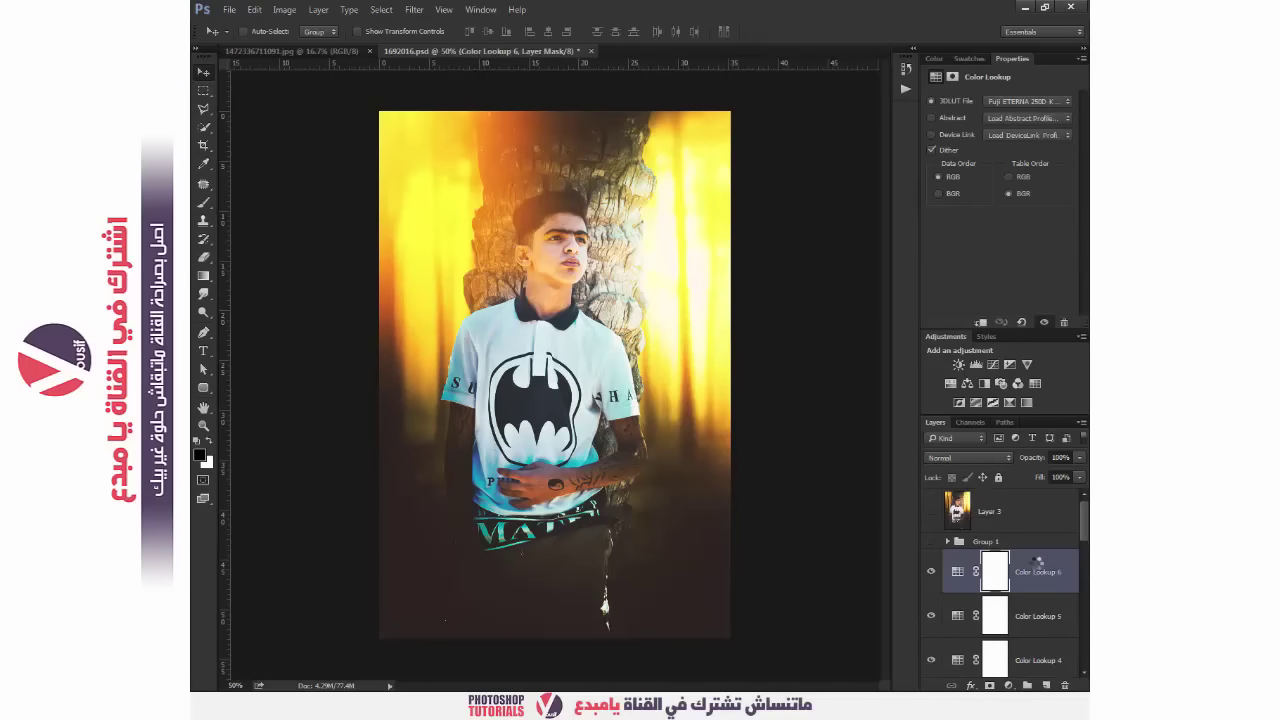
key("ctrl+shift+alt+e")
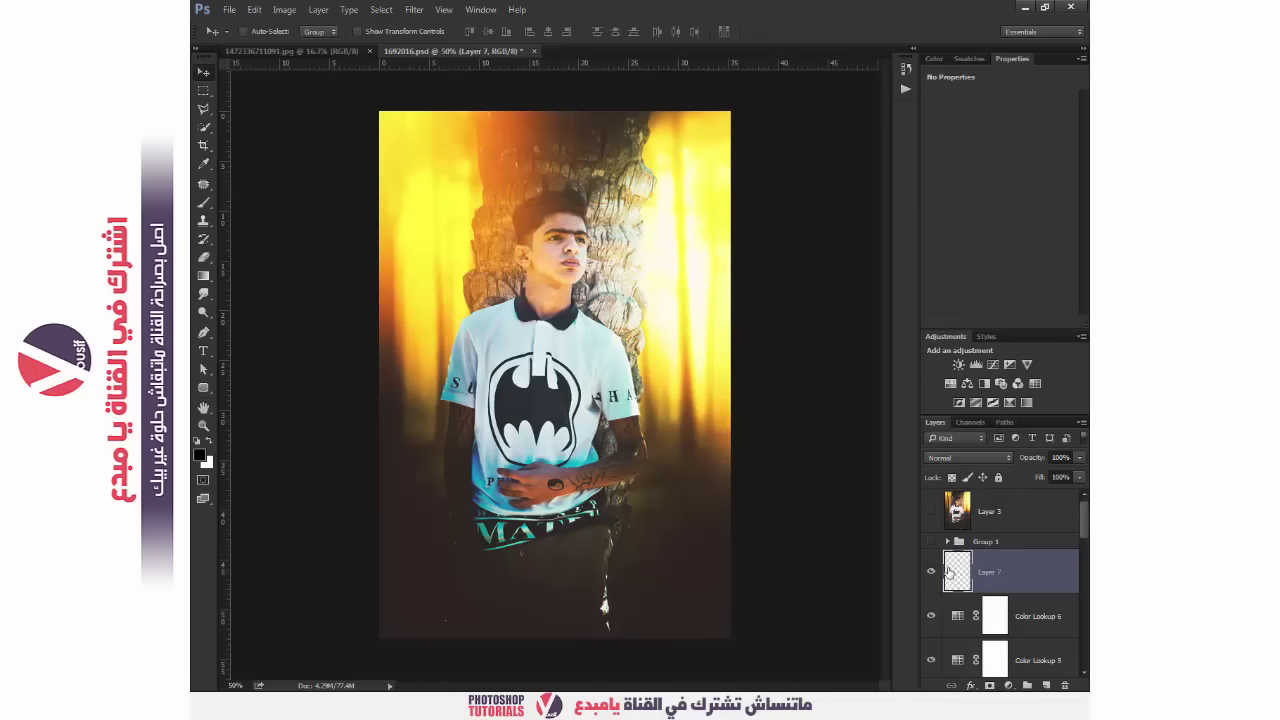
left_click(931, 572, "alt")
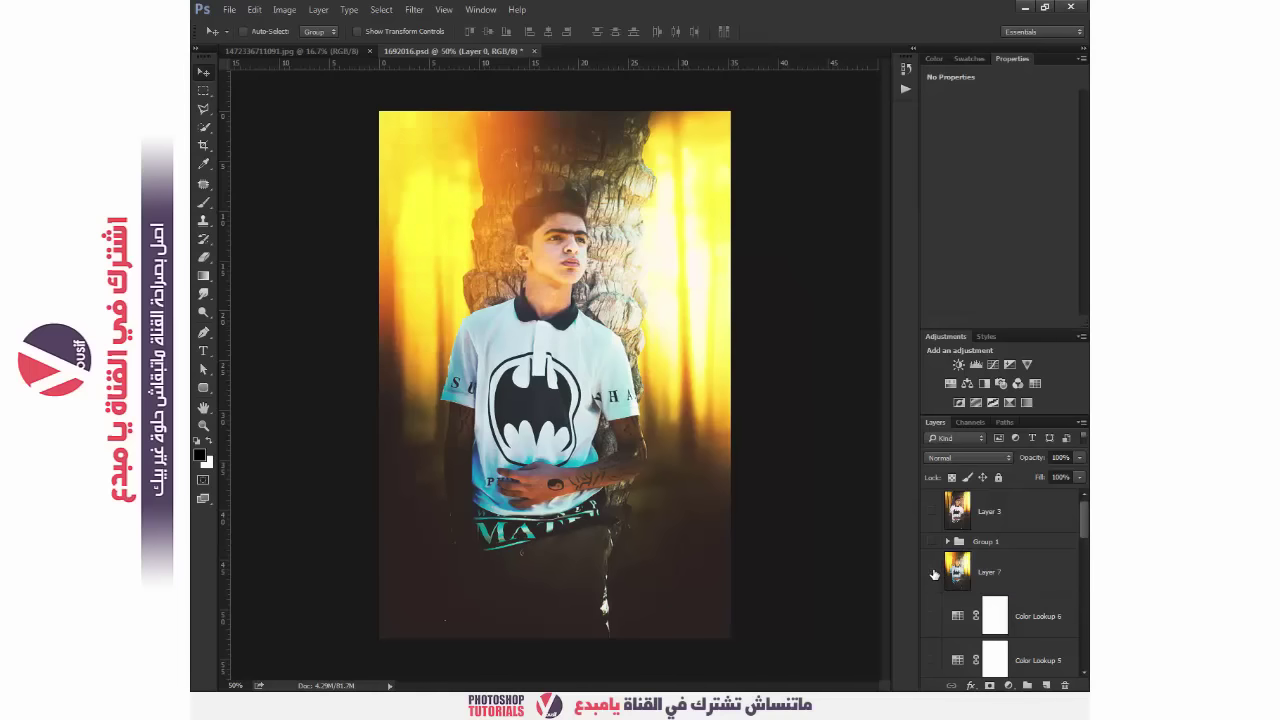
left_click(934, 573)
left_click(934, 573)
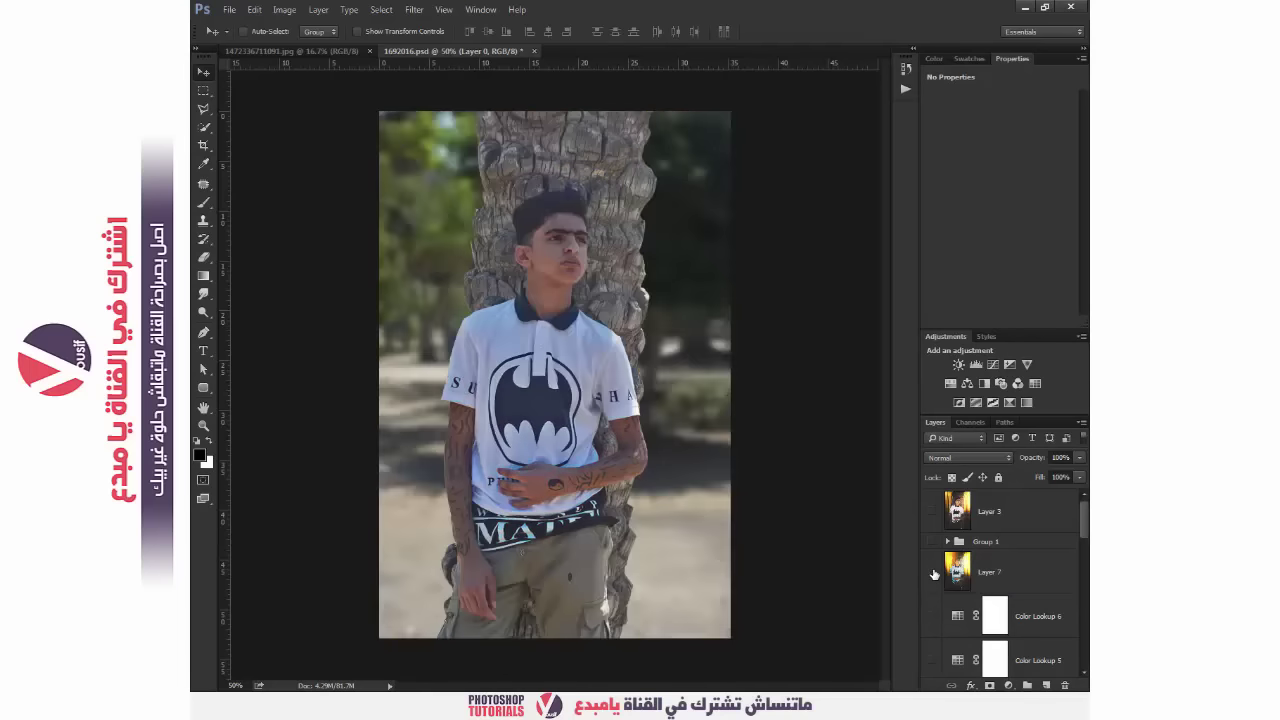
left_click(934, 573)
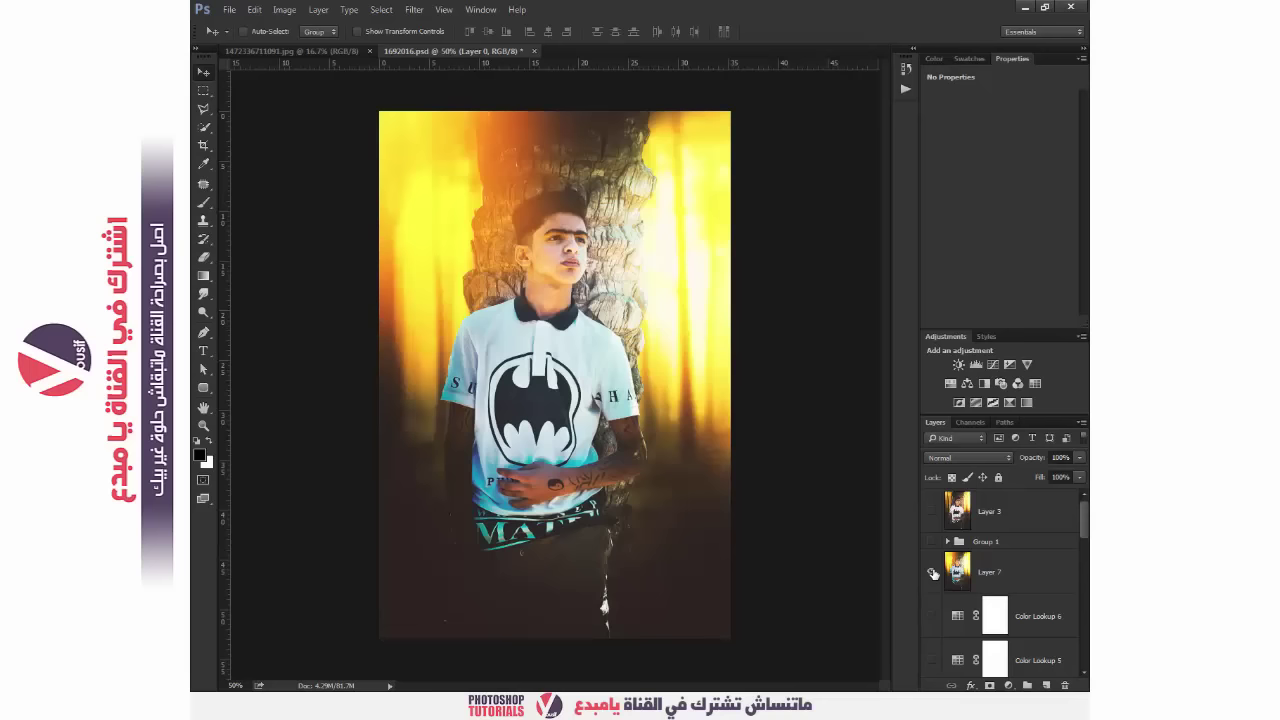
left_click(934, 573)
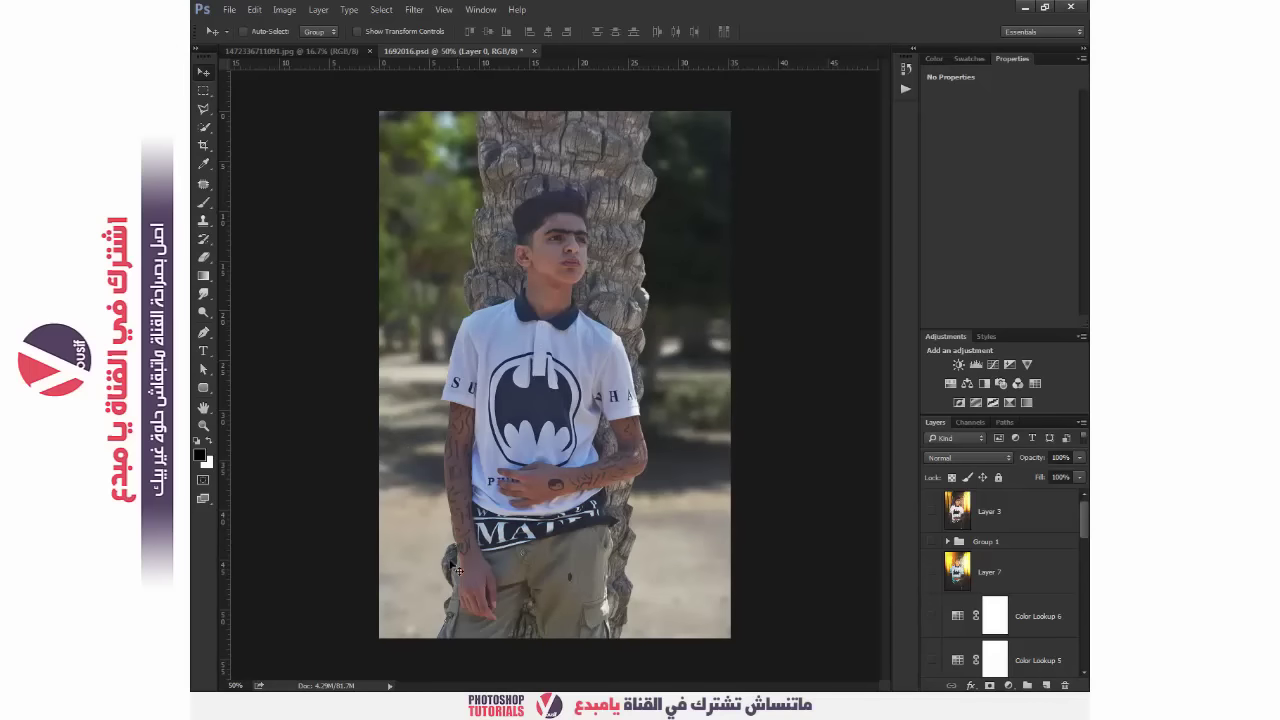